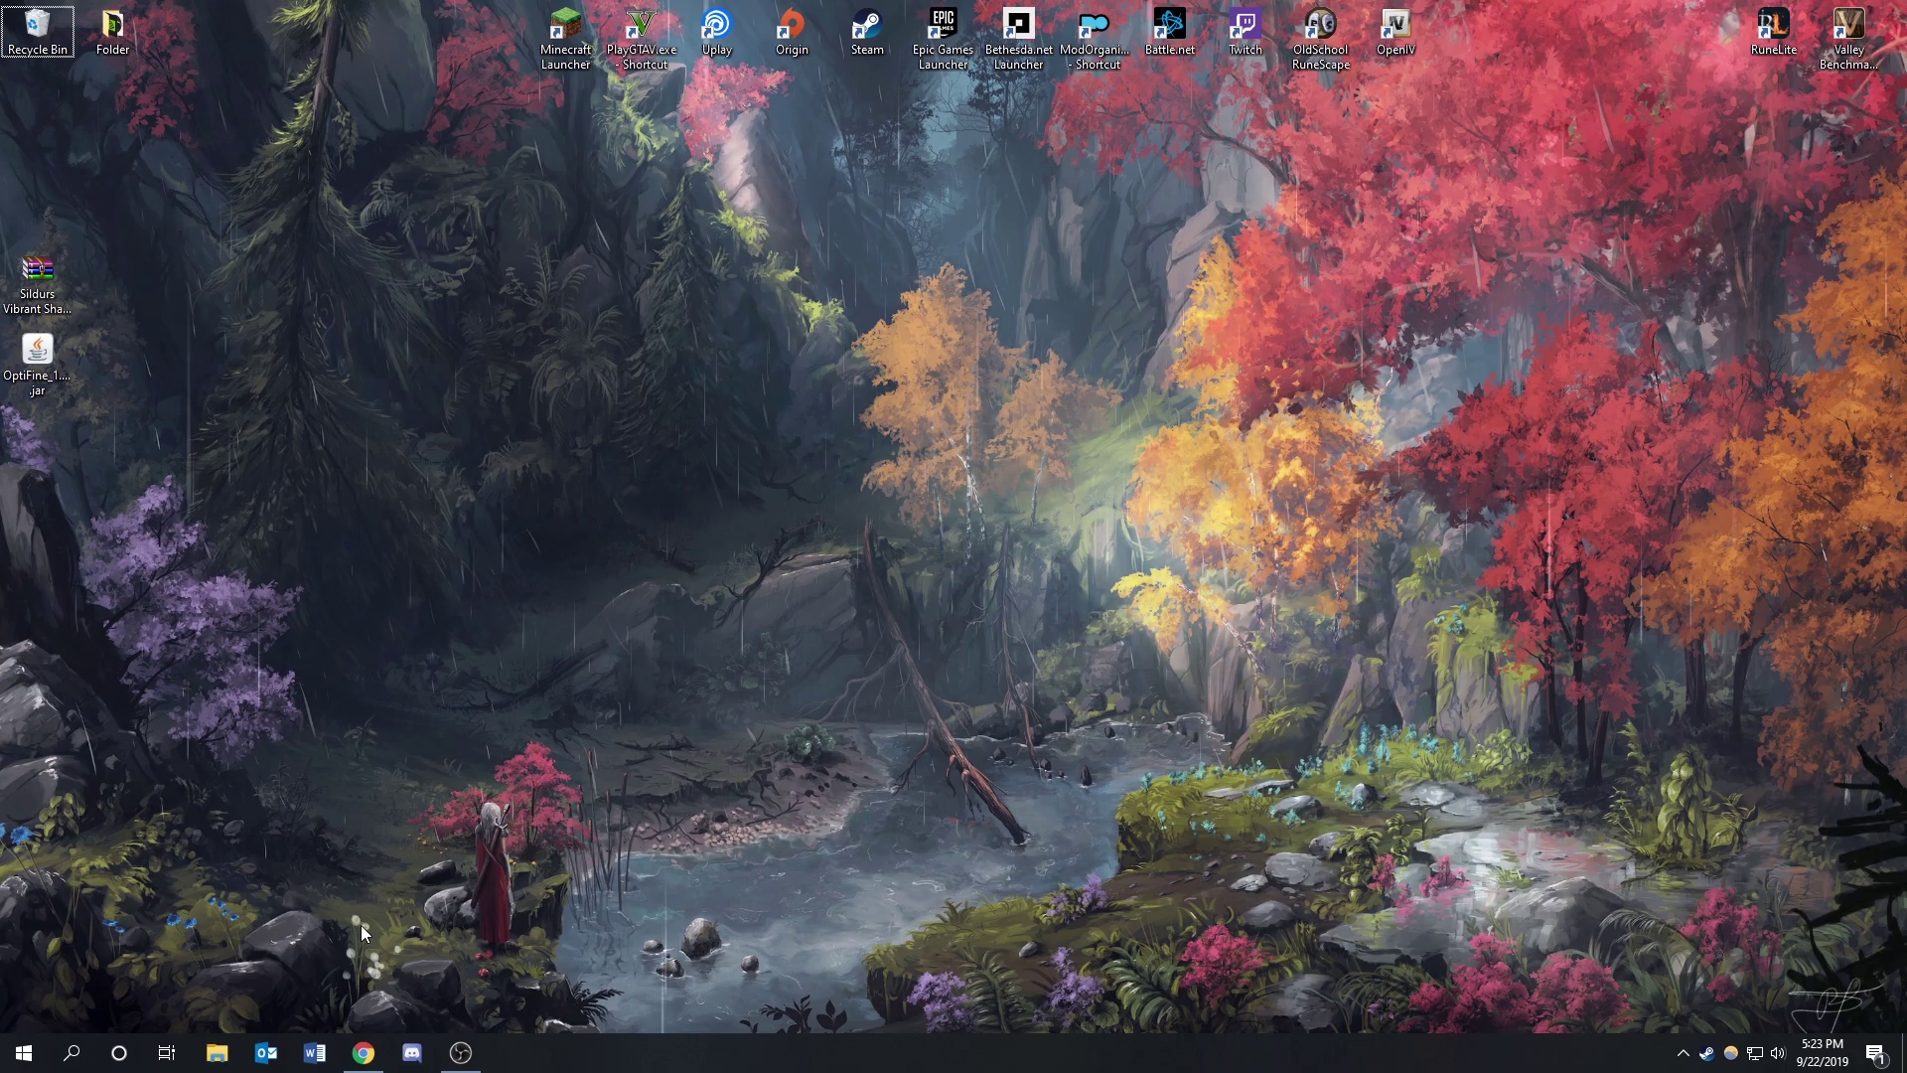
# Switch to Chrome and open the download page for OptiFine 1.12.2 HD U E3.
pyautogui.click(38, 358)
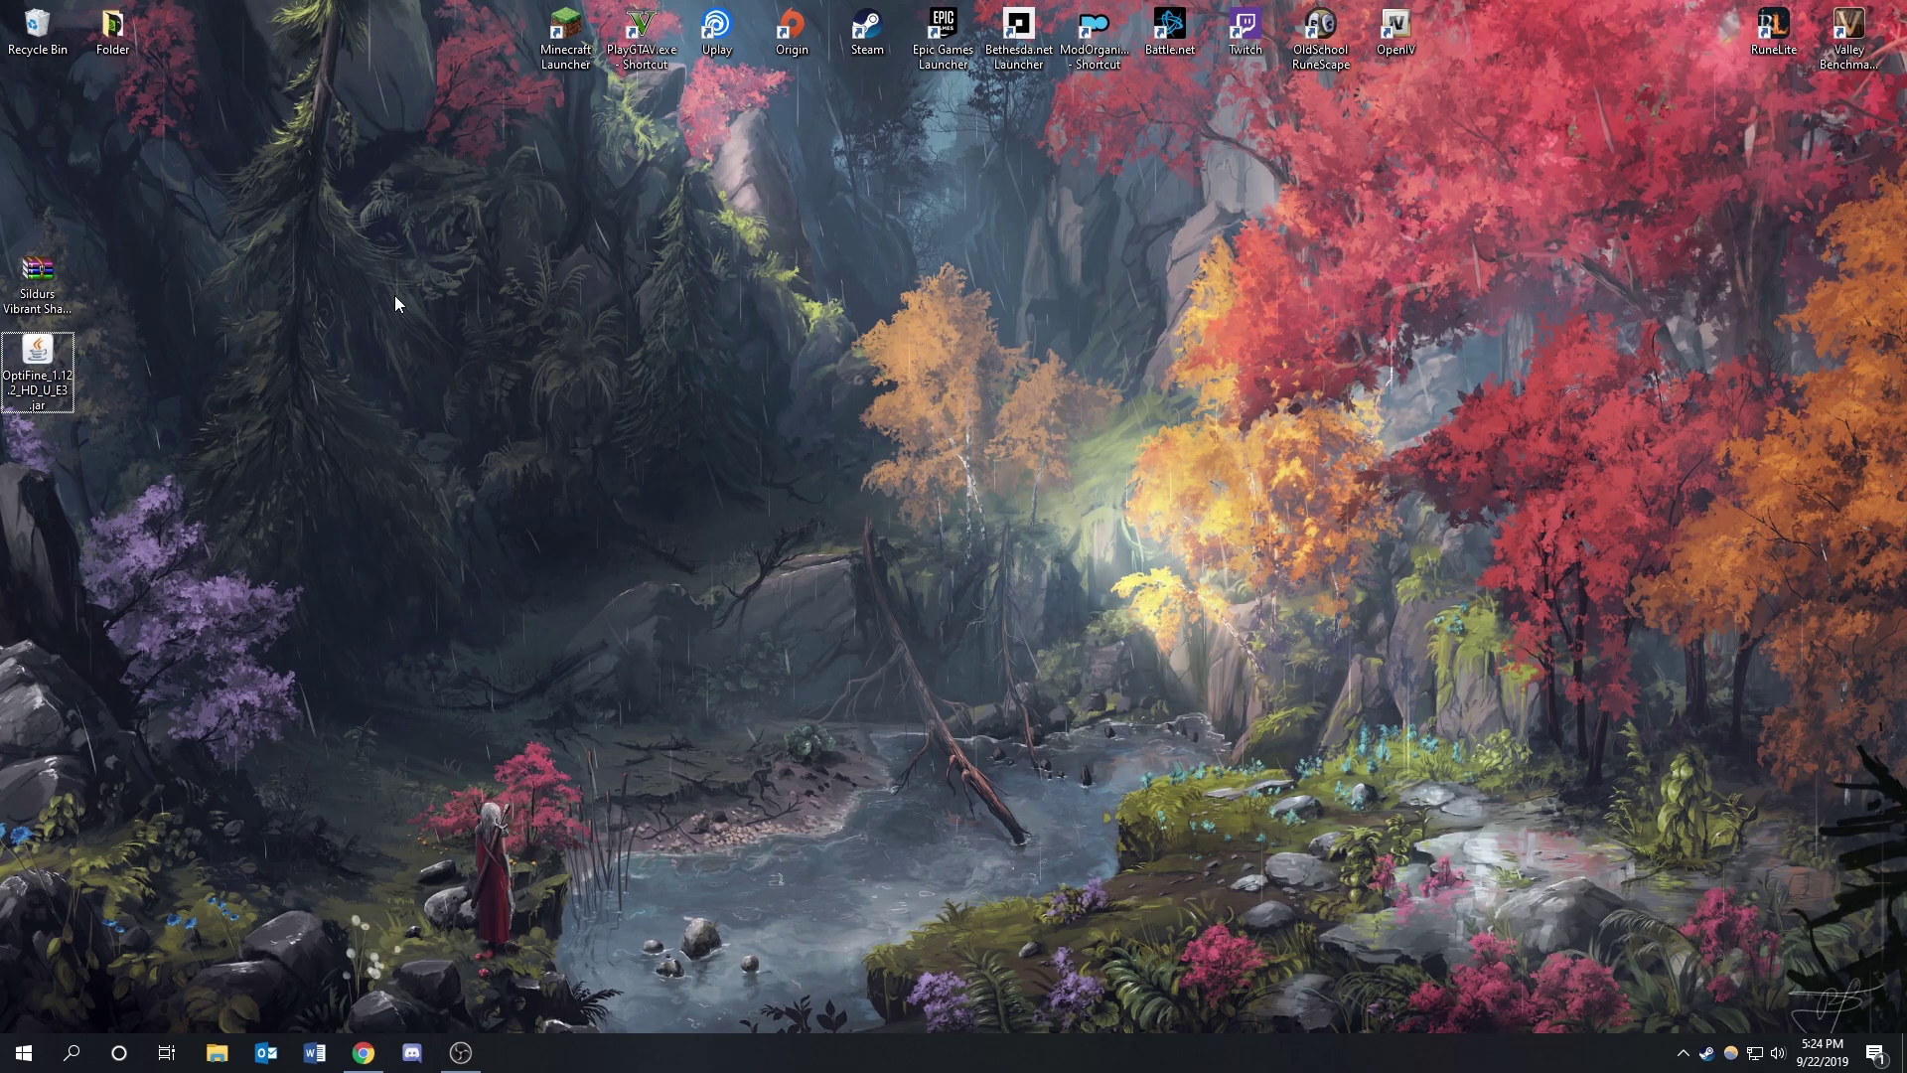
pyautogui.hotkey('alt', 'Tab')
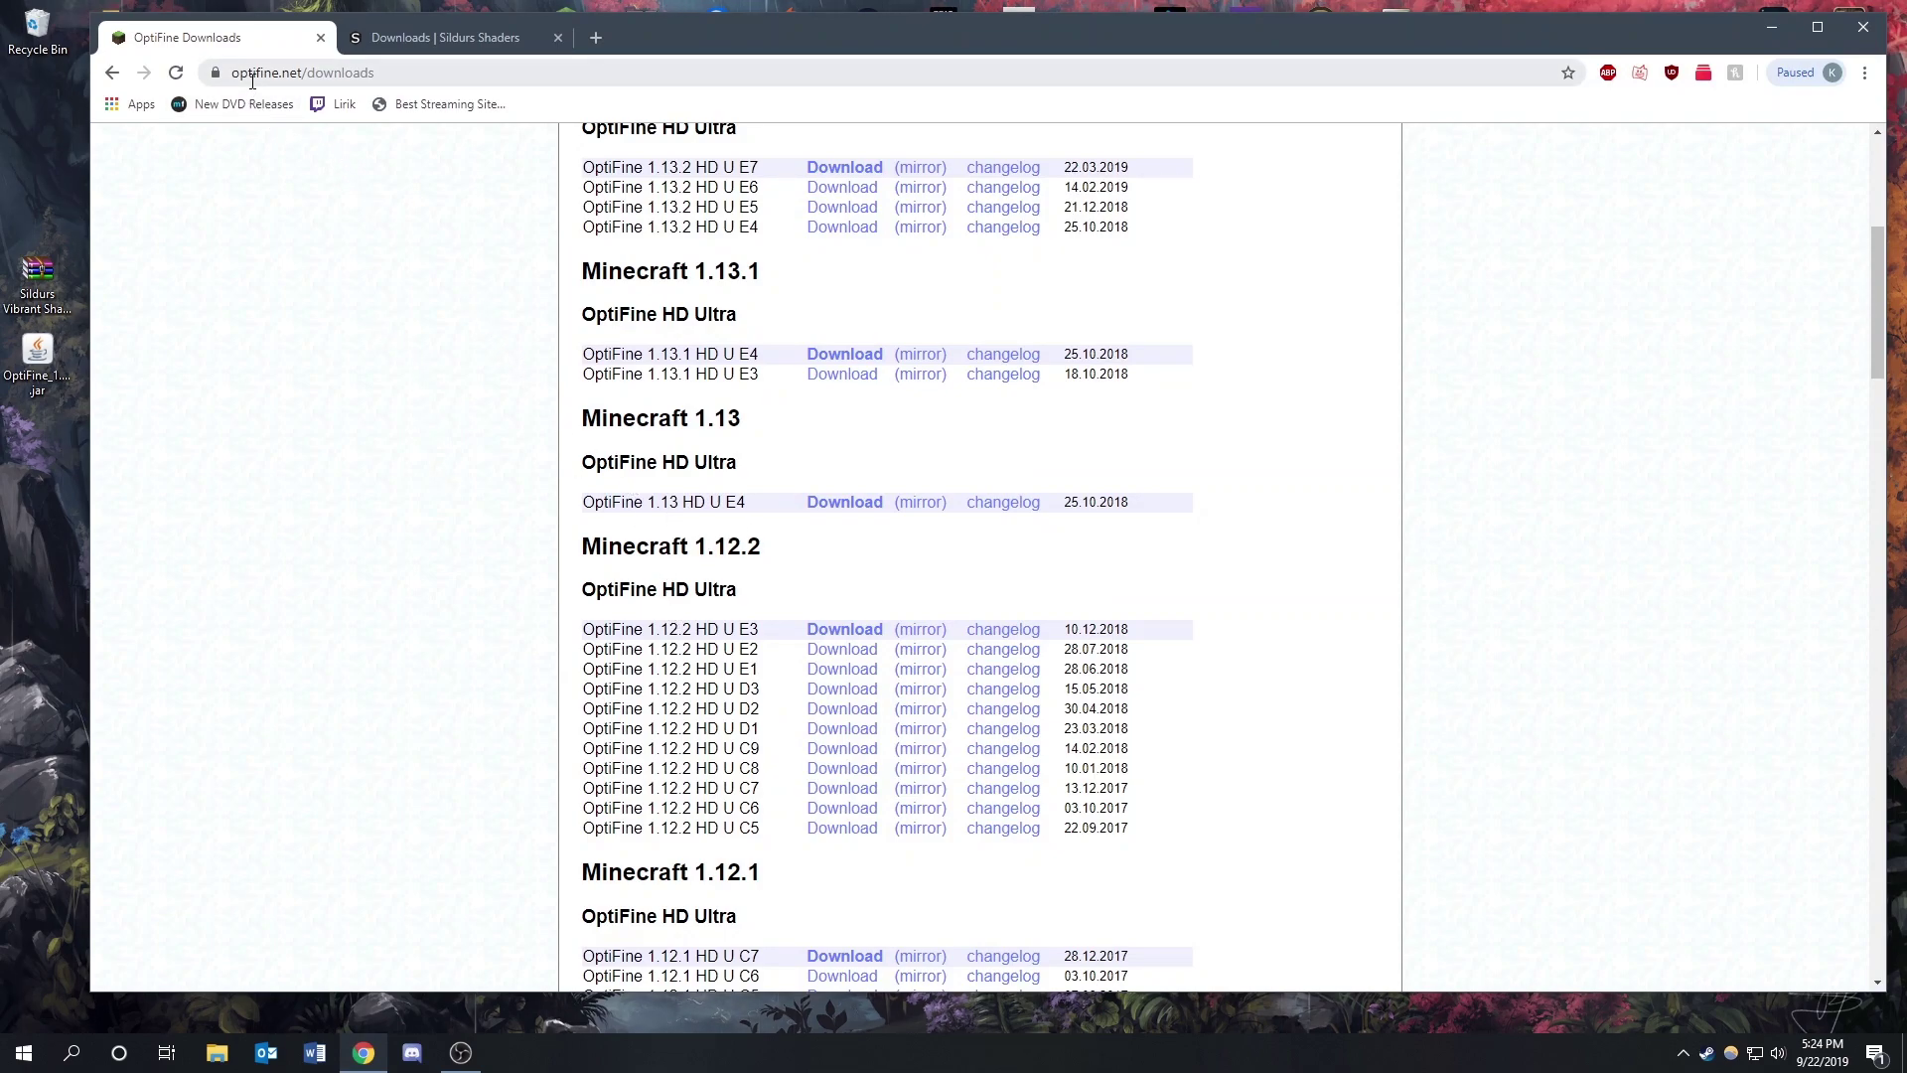
pyautogui.scroll(5, 557, 489)
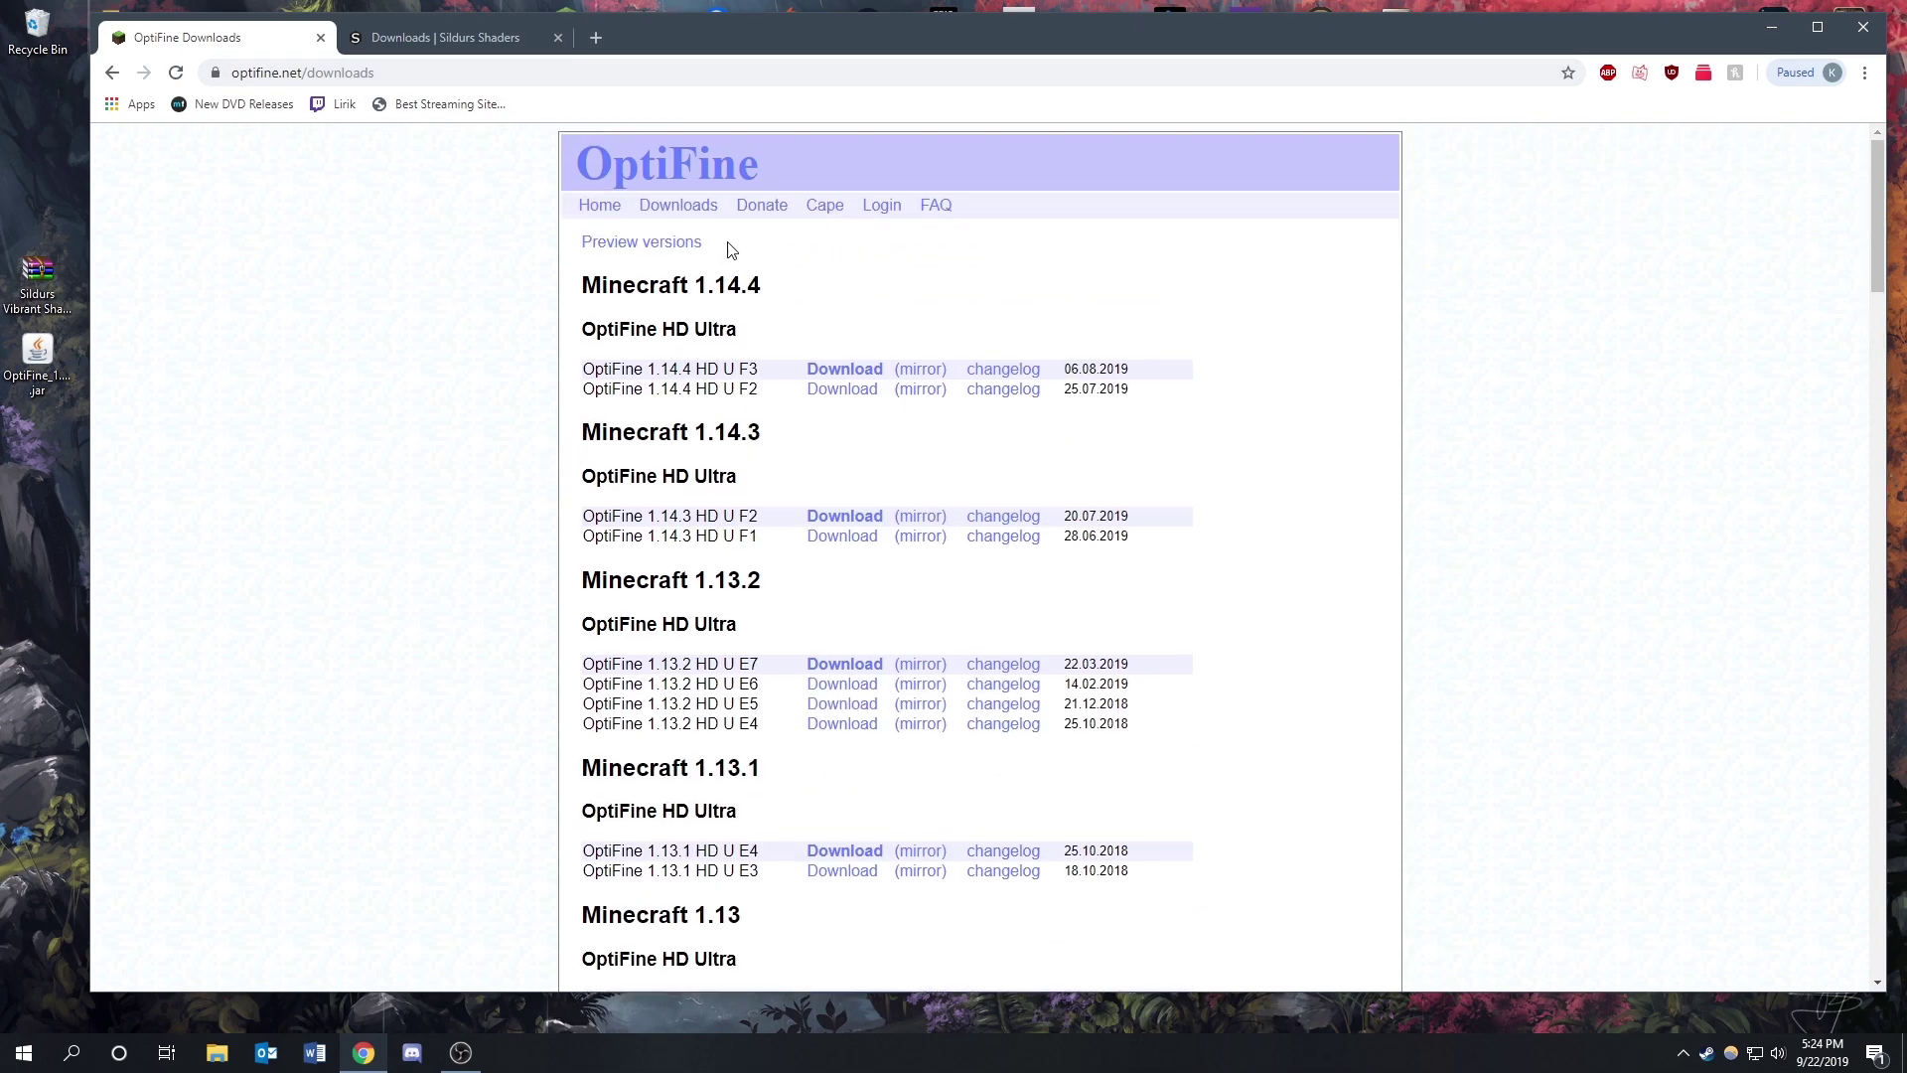
pyautogui.scroll(-6, 647, 485)
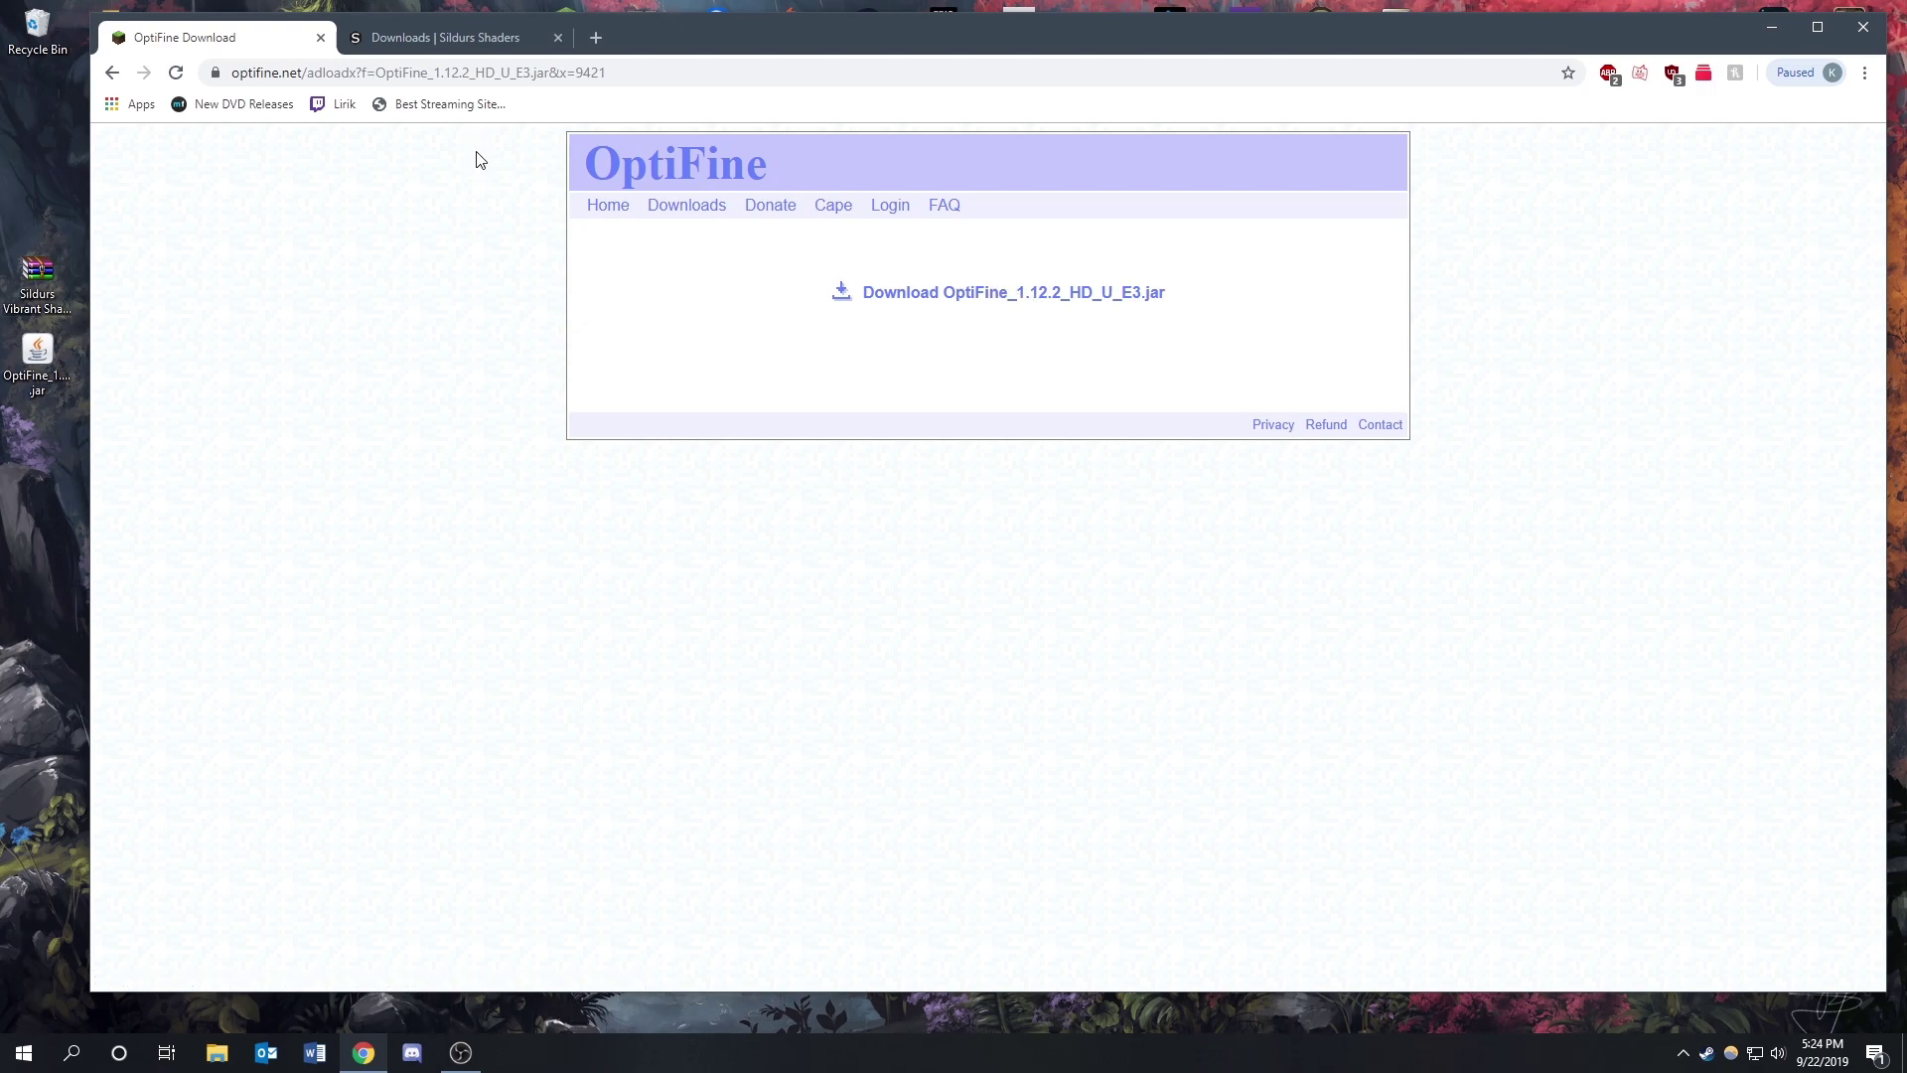
# Switch to the Sildurs Shaders downloads page and show the v1.18 entries under Legacy Vibrant Shaders.
pyautogui.click(456, 42)
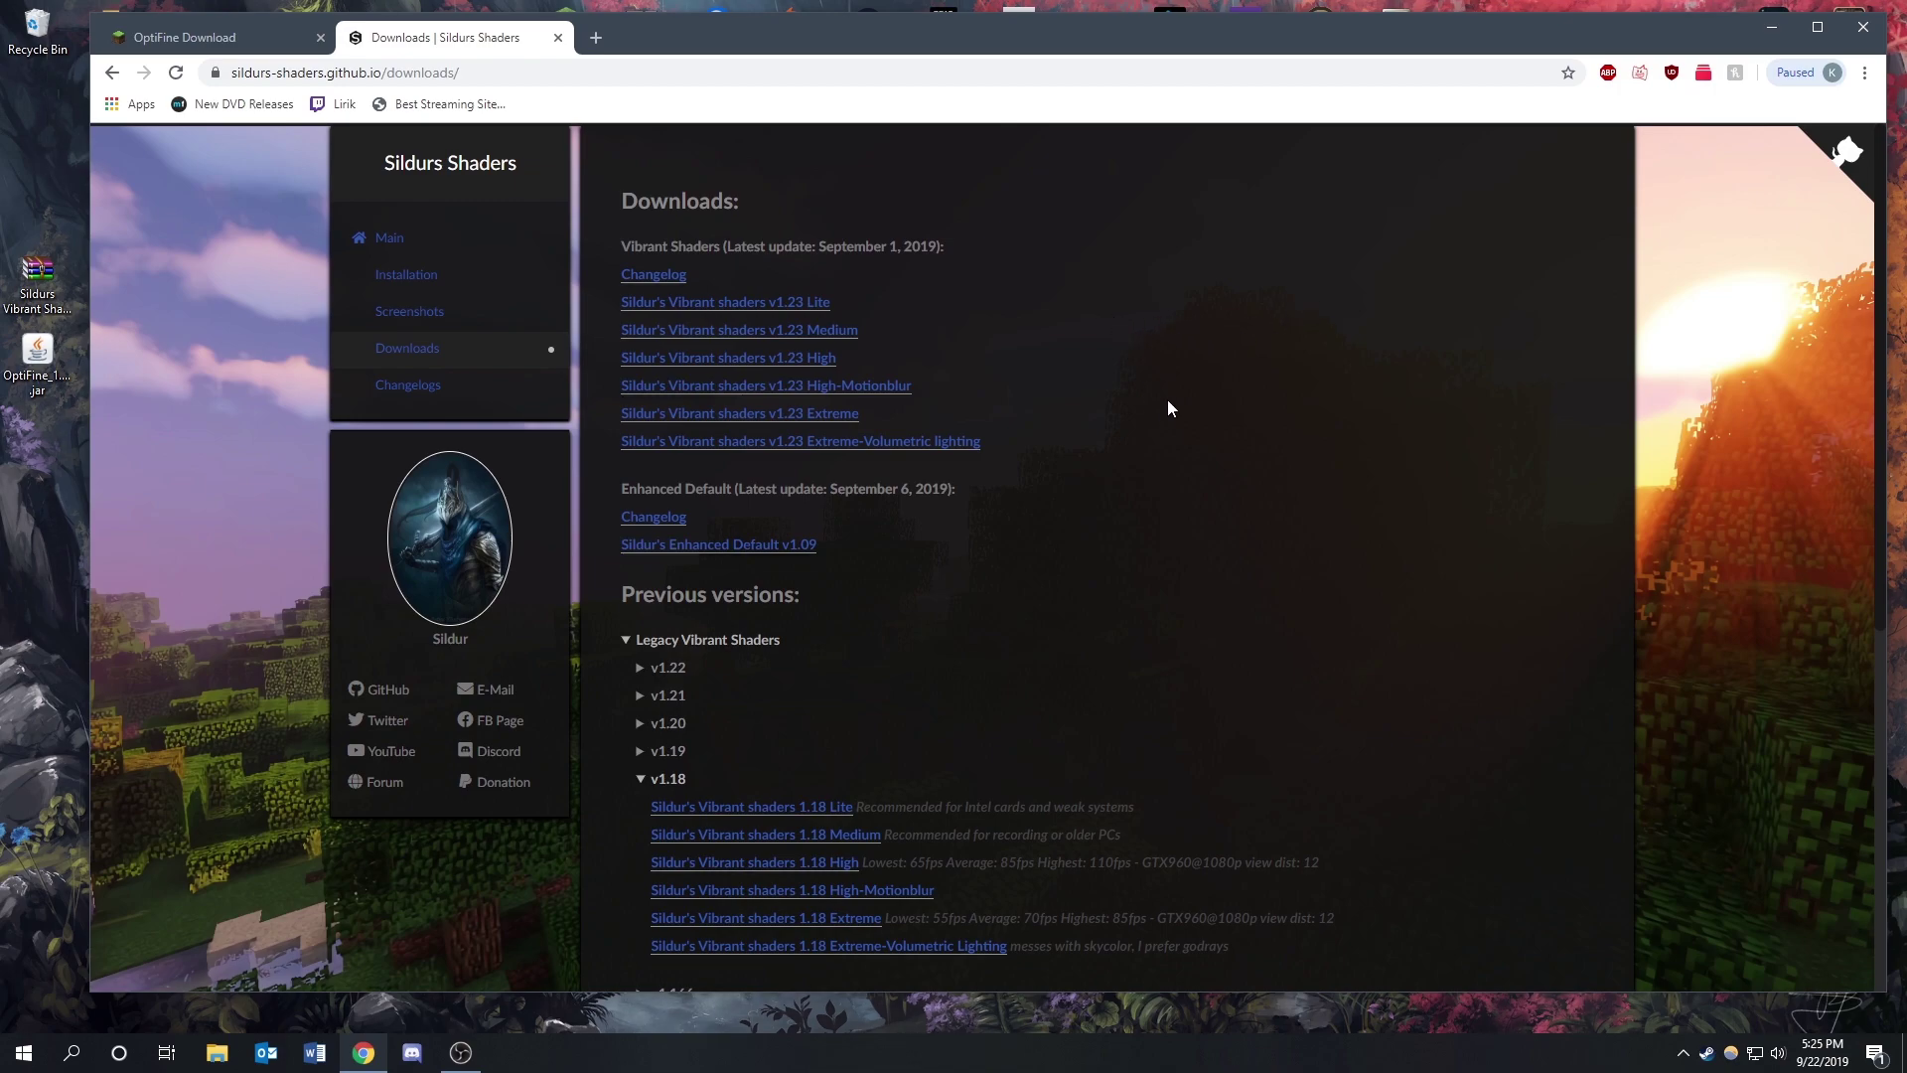
pyautogui.click(1132, 779)
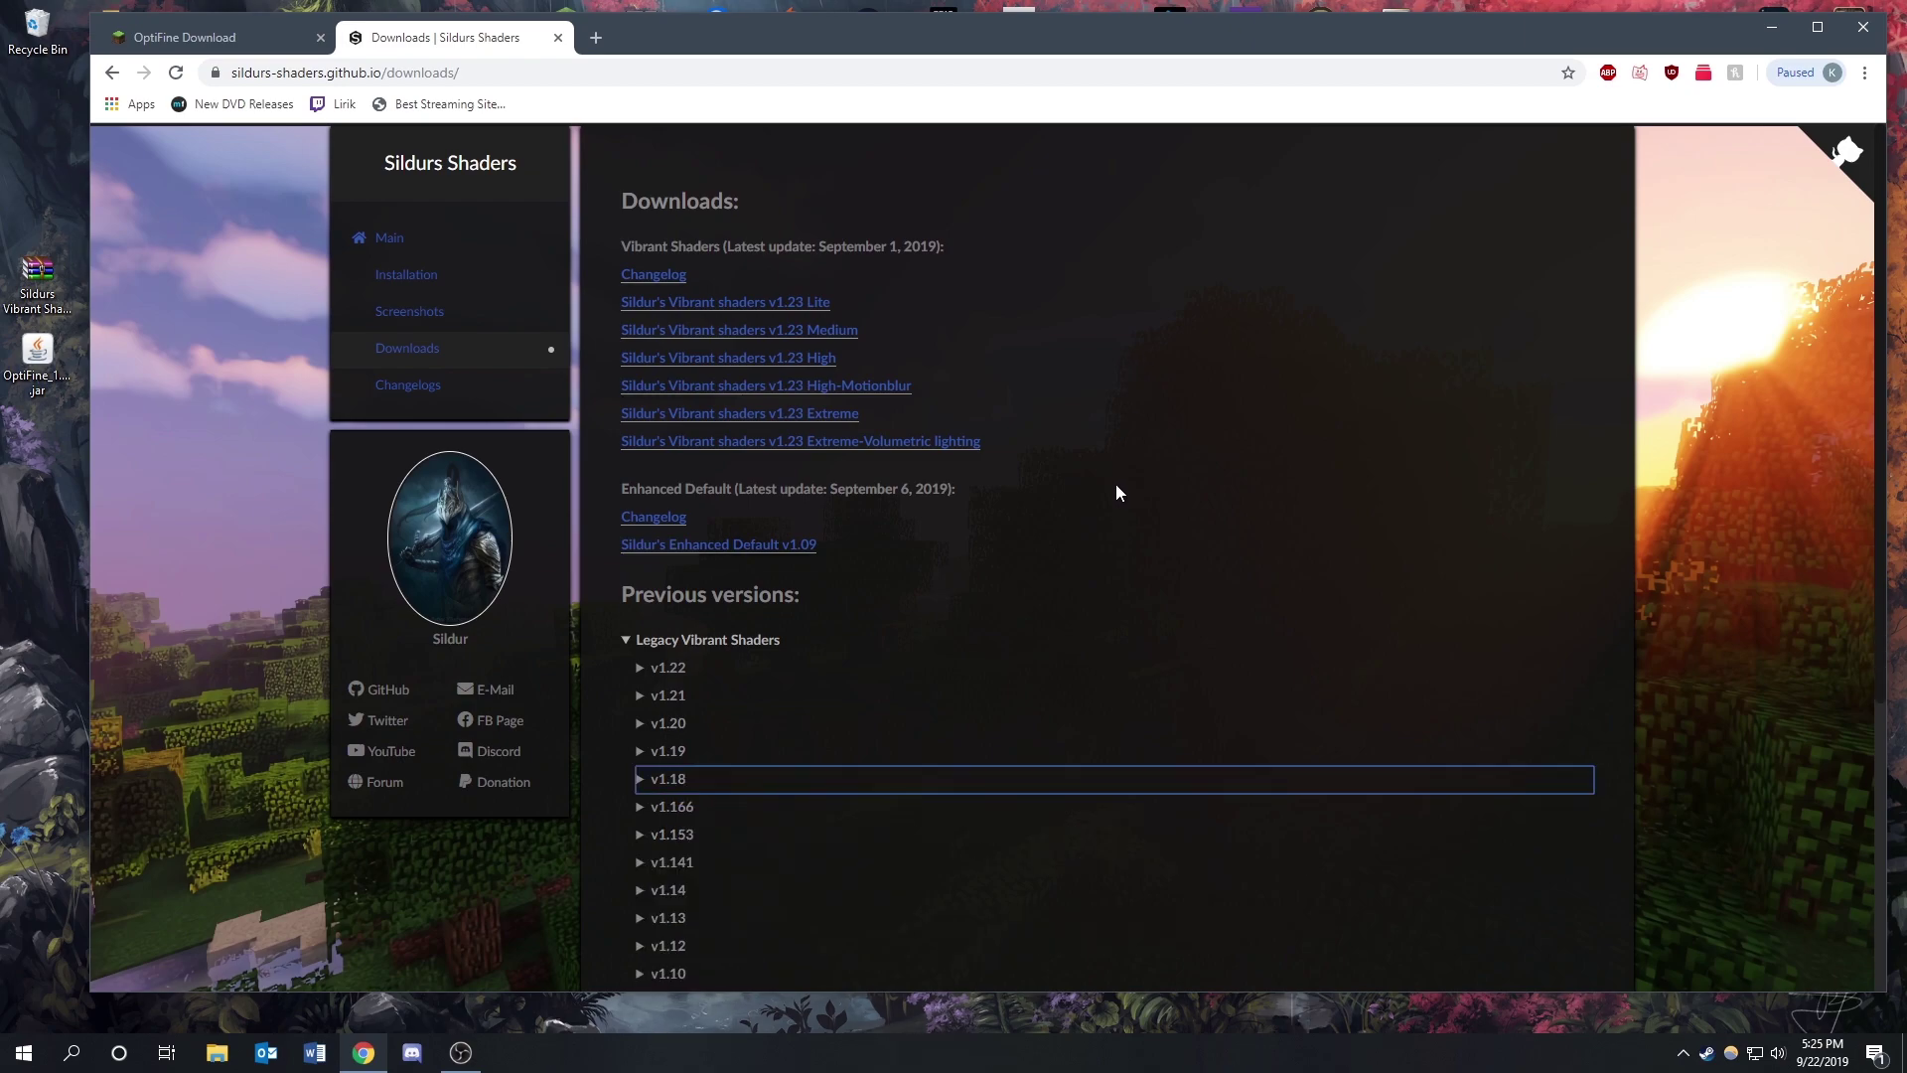
pyautogui.click(703, 786)
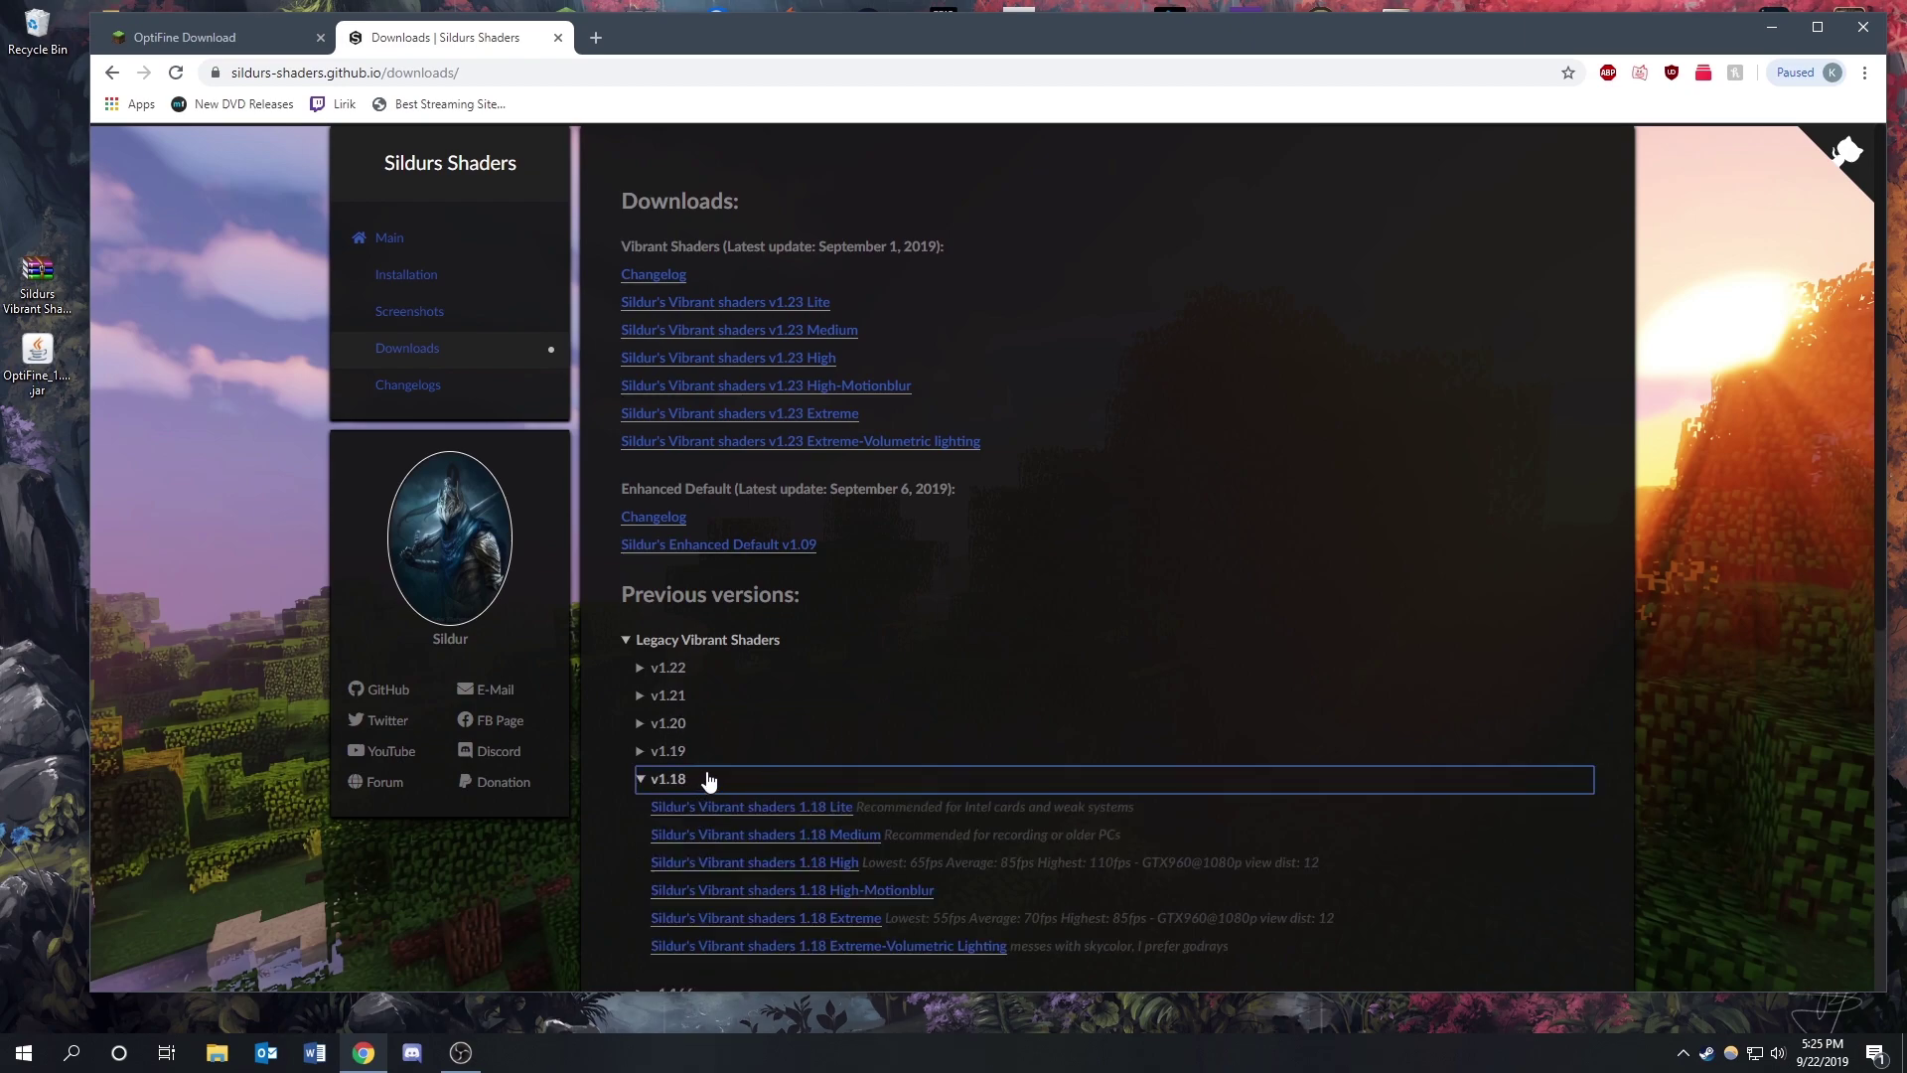
pyautogui.scroll(-2, 952, 721)
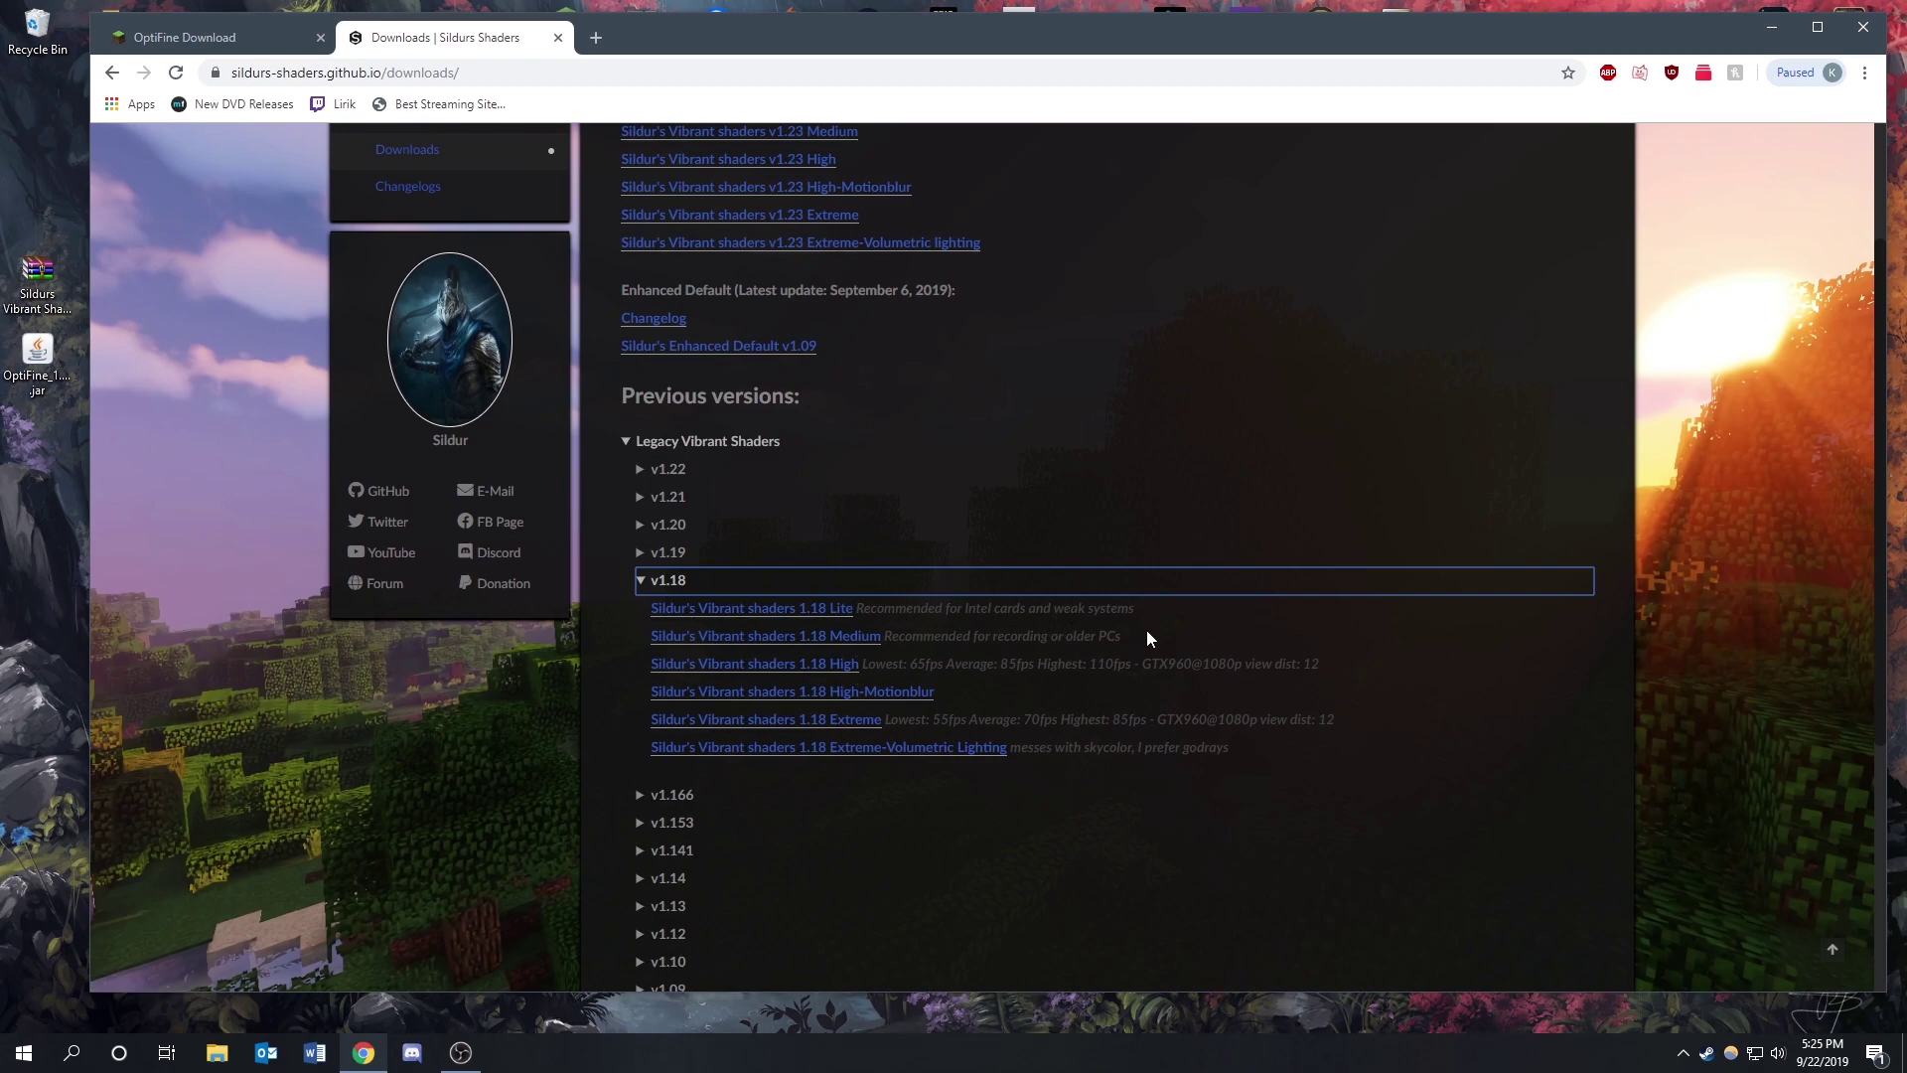
pyautogui.click(1331, 667)
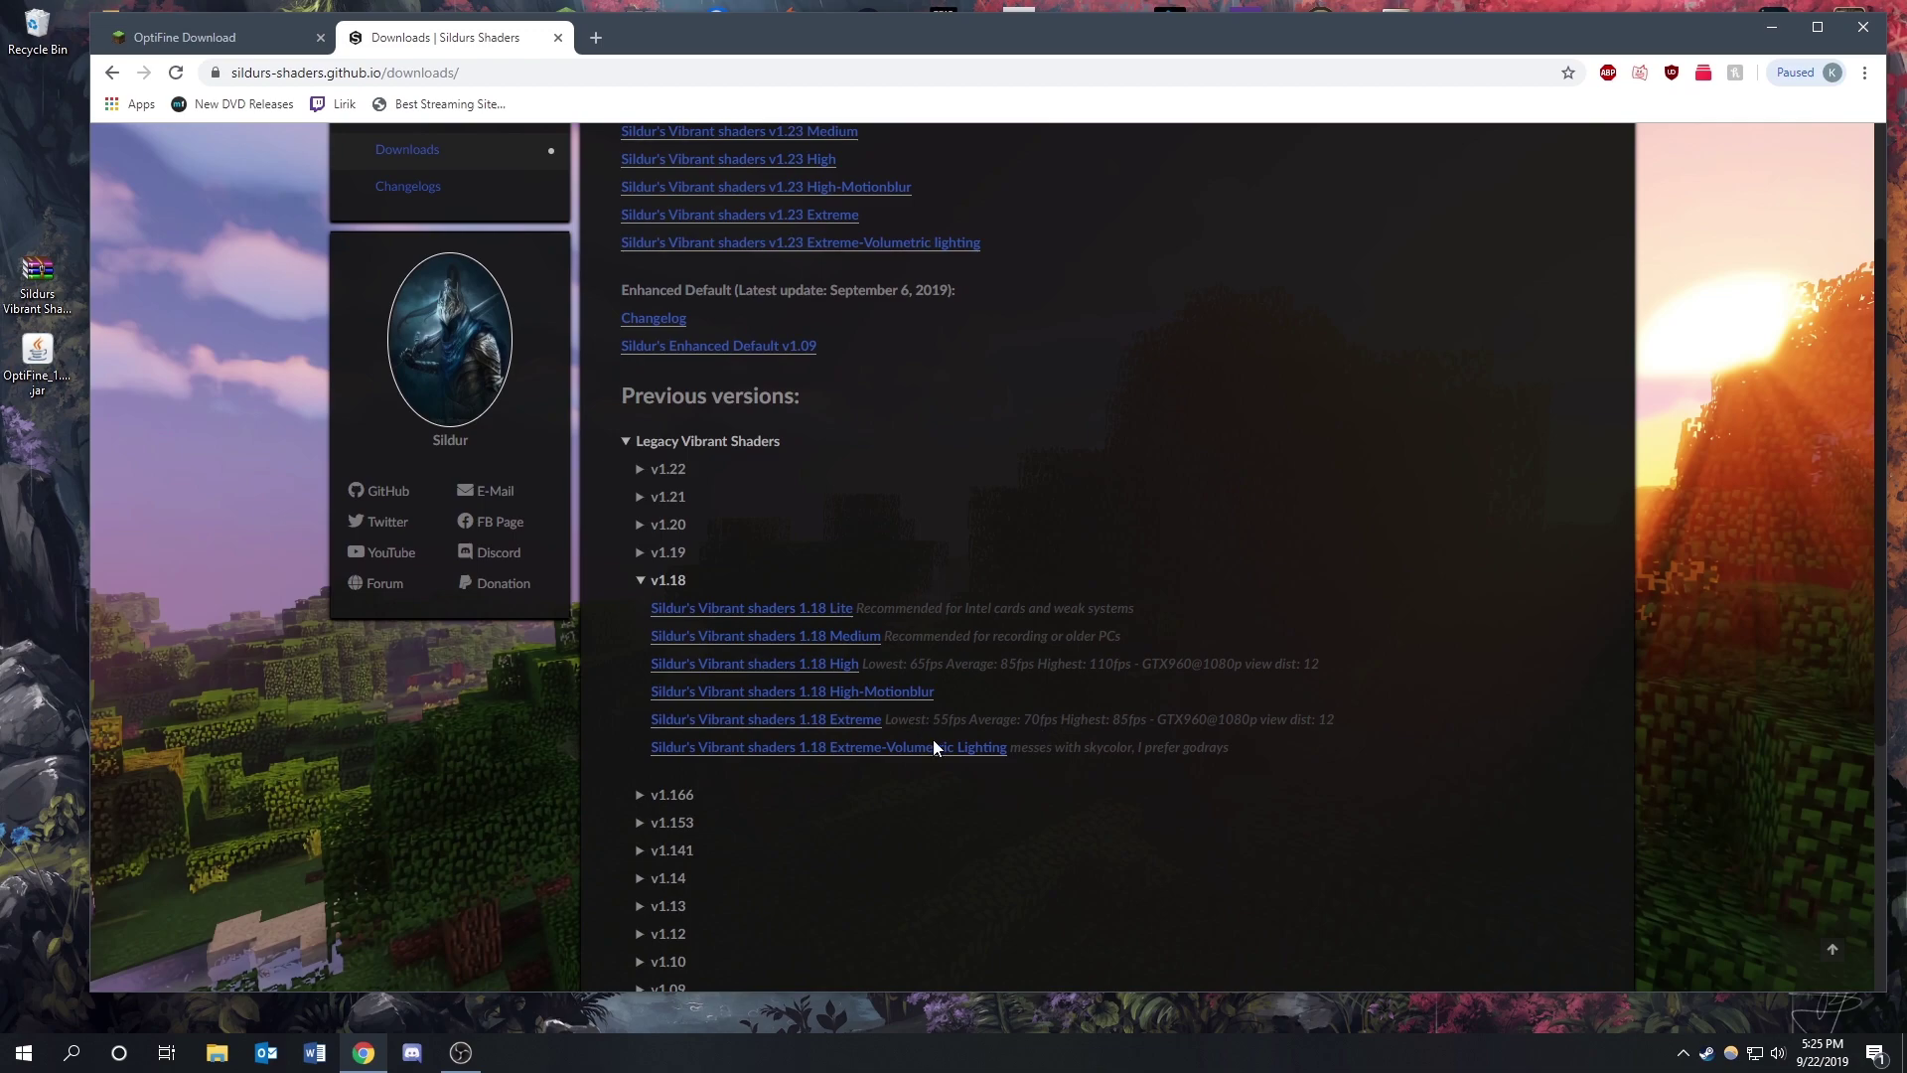
# Look through the legacy Vibrant Shaders lists v1.19 to v1.22, leaving only v1.18 expanded.
pyautogui.click(784, 663)
pyautogui.doubleClick(732, 582)
pyautogui.click(672, 546)
pyautogui.click(672, 524)
pyautogui.click(675, 497)
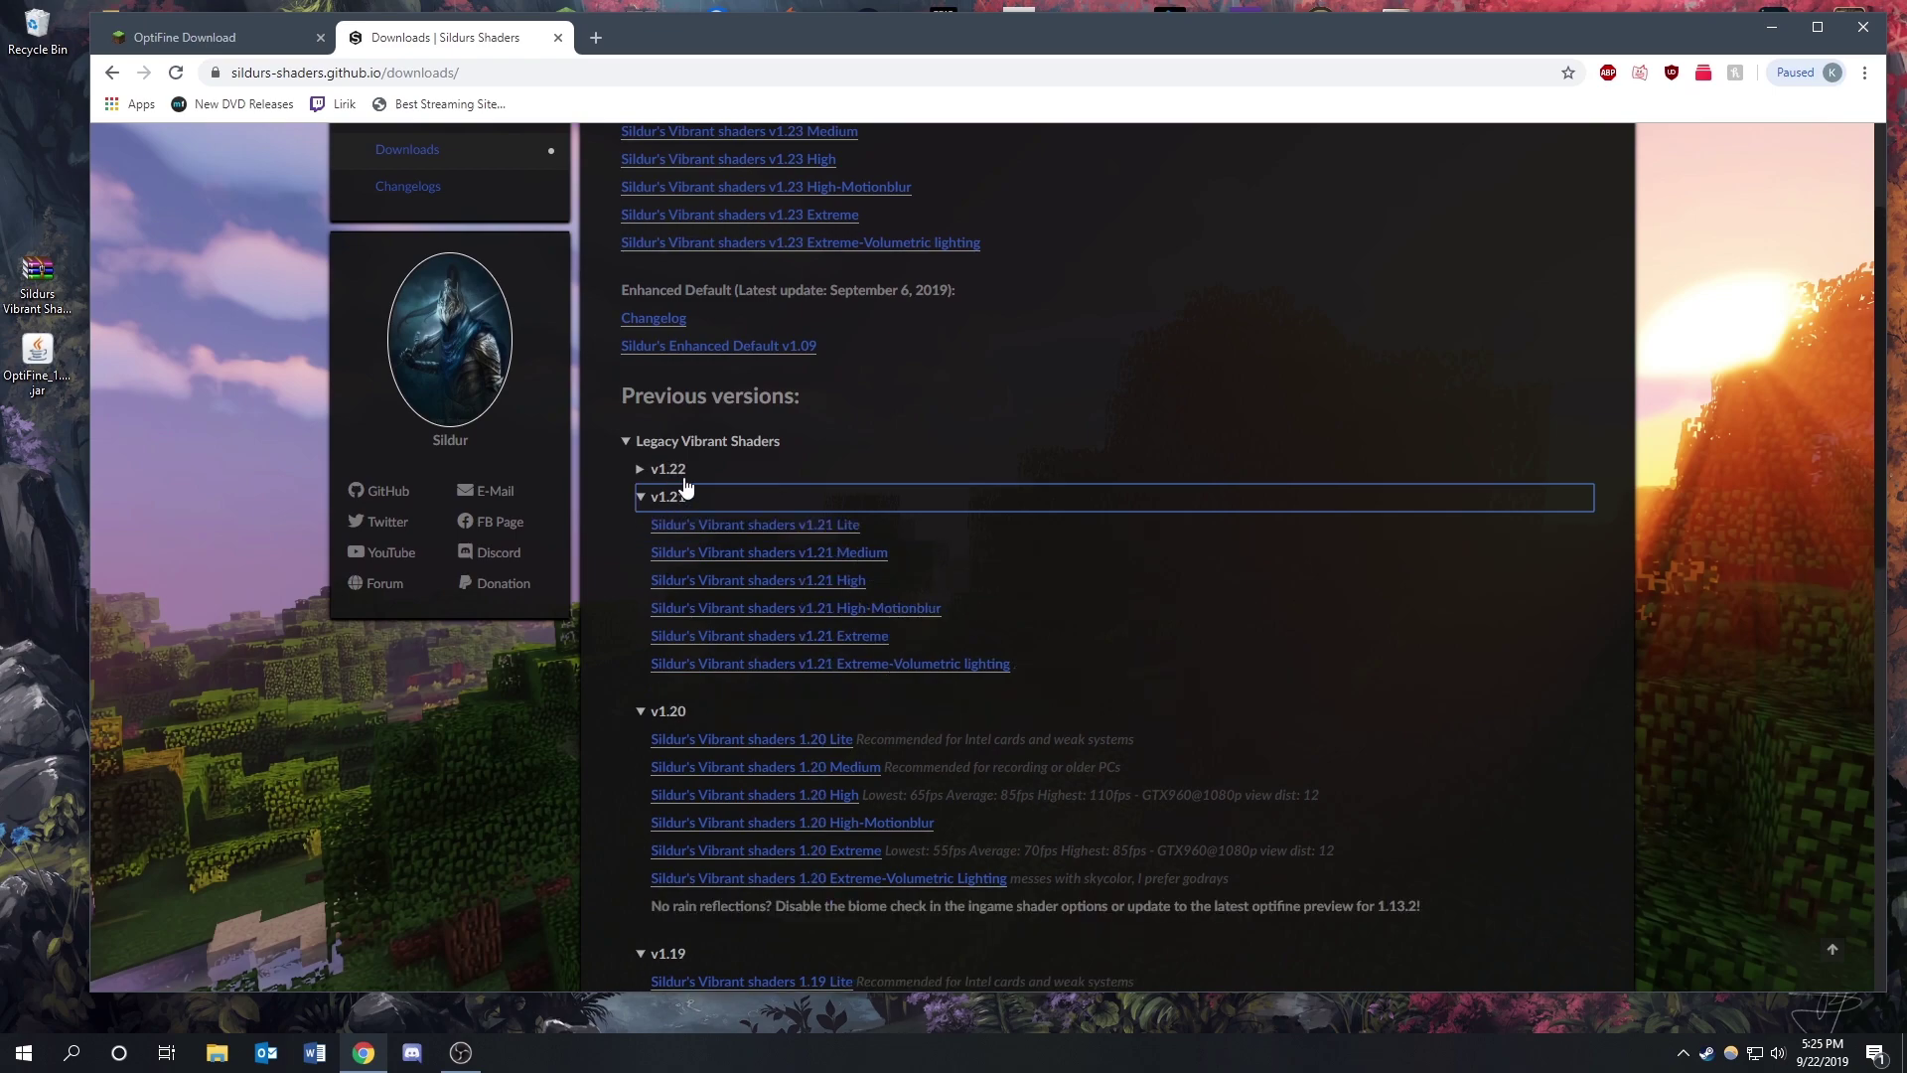
pyautogui.click(678, 470)
pyautogui.click(681, 471)
pyautogui.click(680, 497)
pyautogui.click(675, 525)
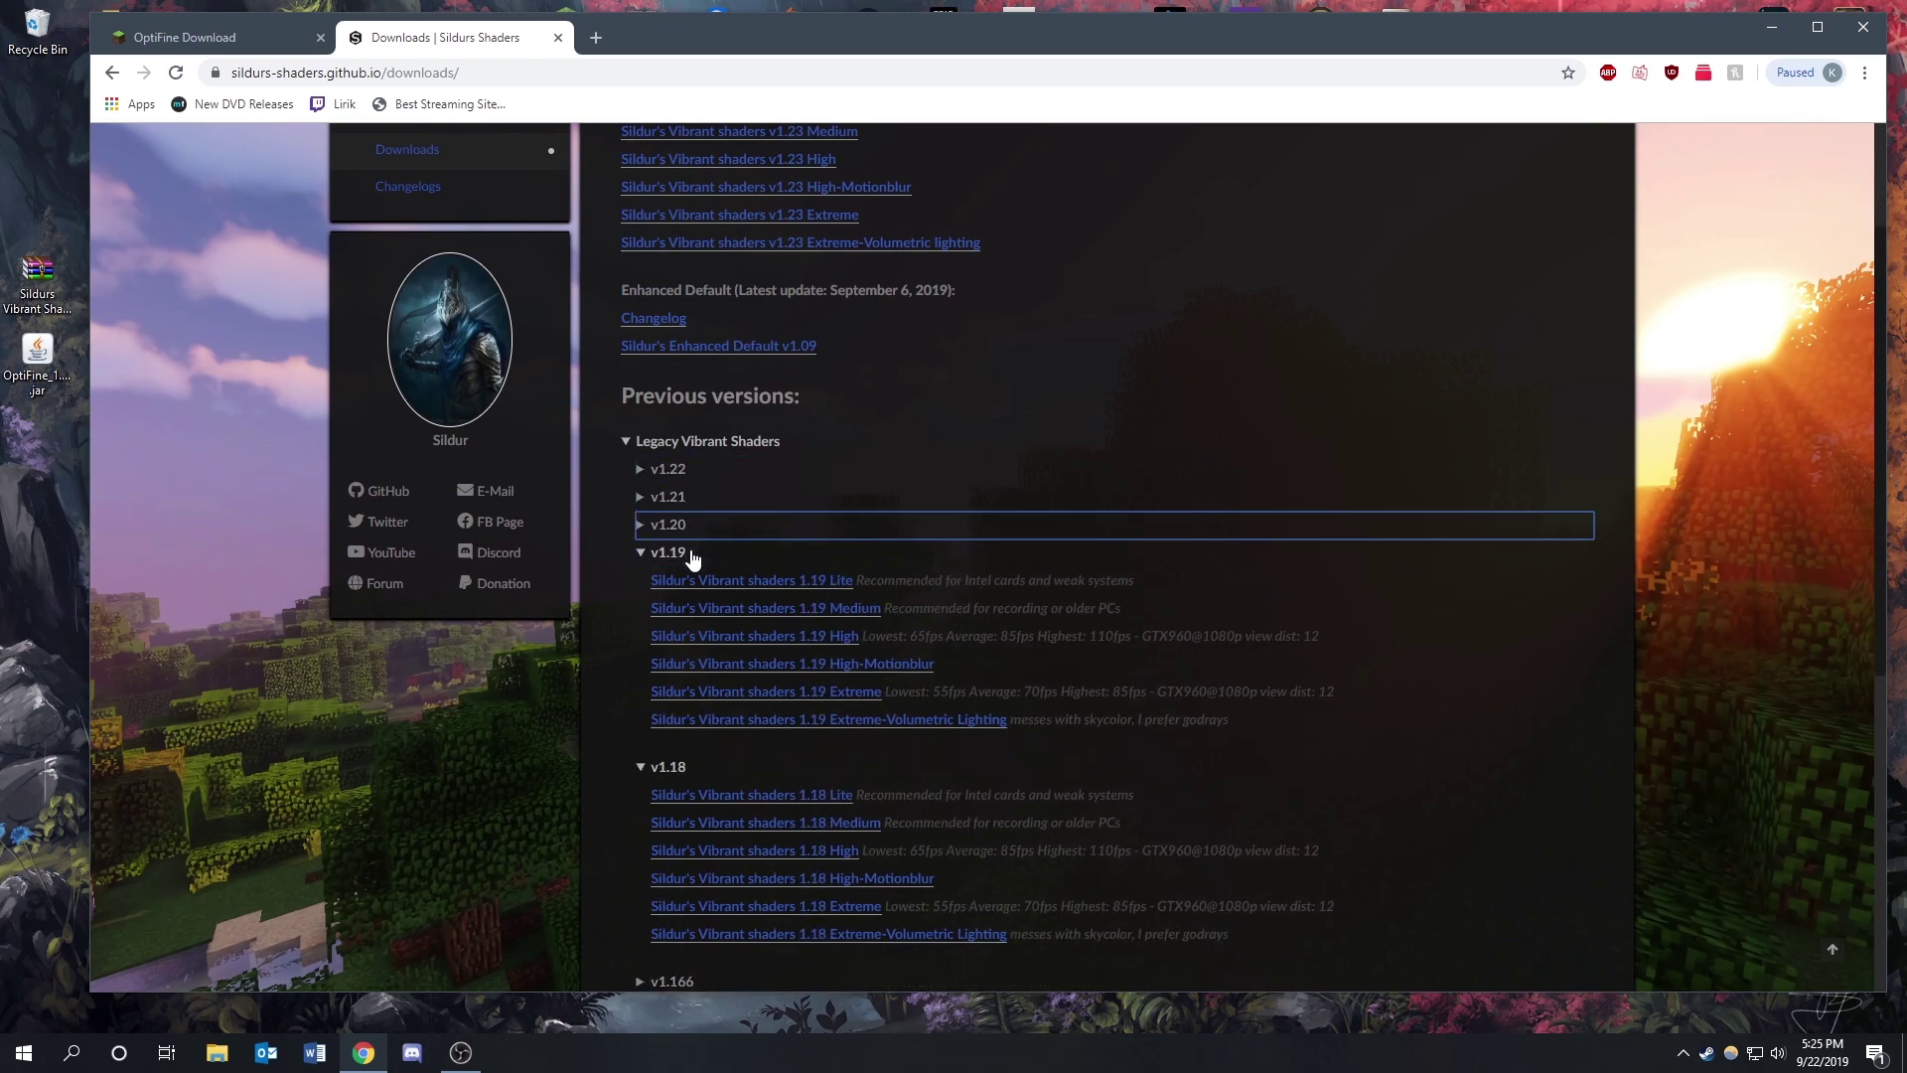
pyautogui.click(676, 553)
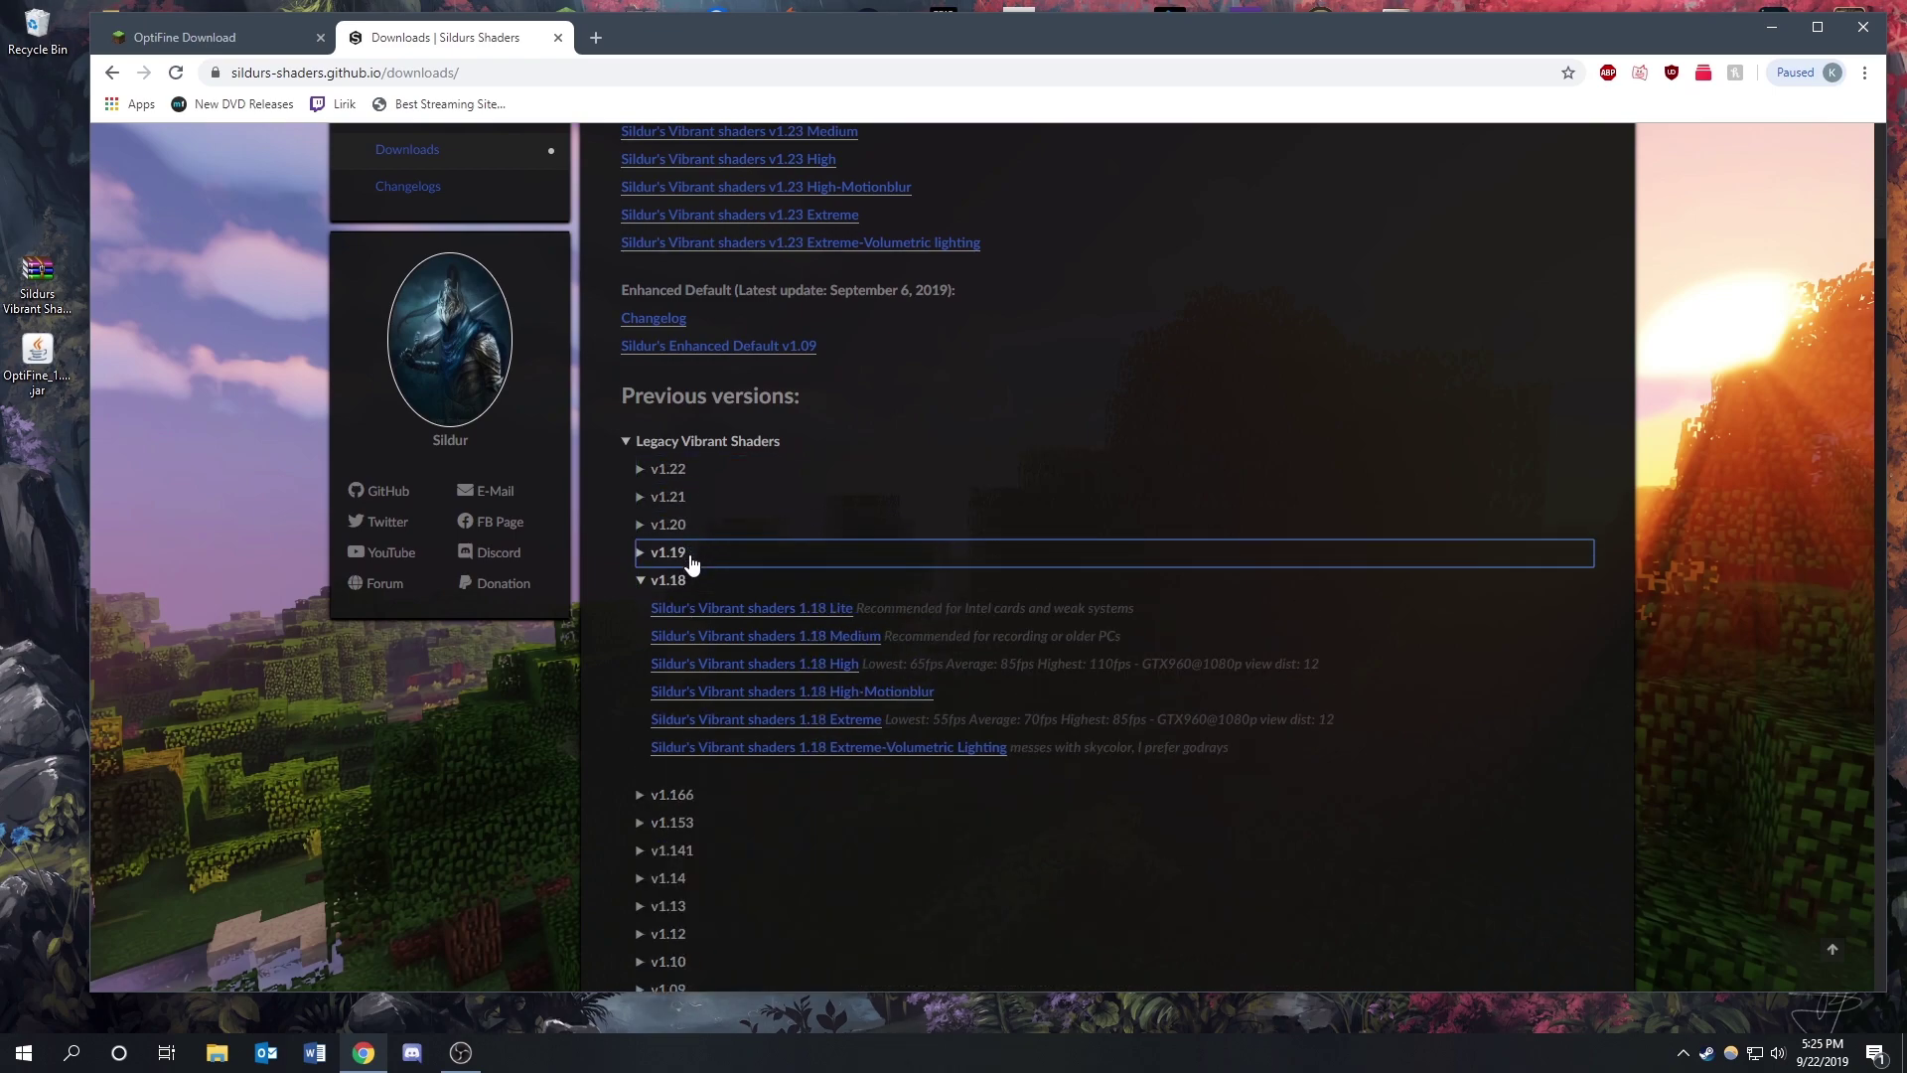
# Download Sildur's Vibrant shaders 1.18 High through its MediaFire link and return to the desktop.
pyautogui.click(739, 671)
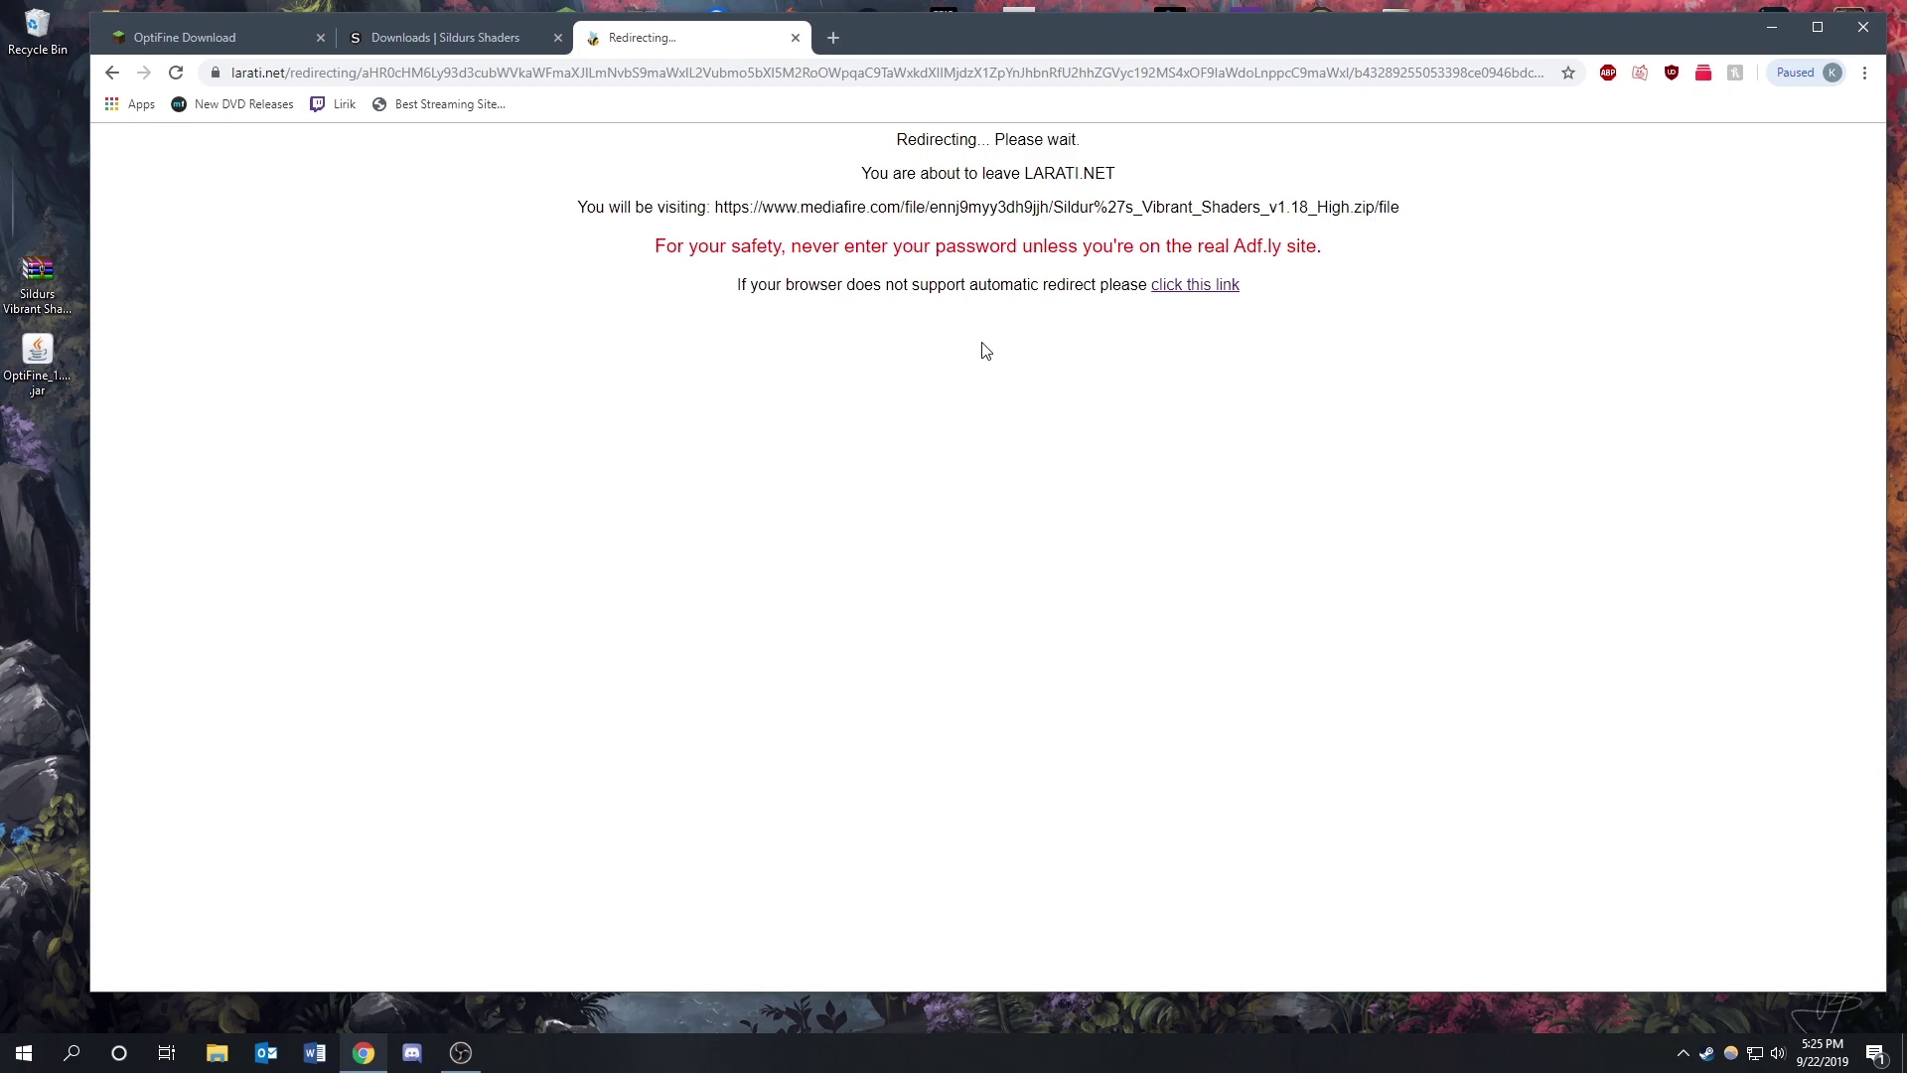
pyautogui.click(1187, 288)
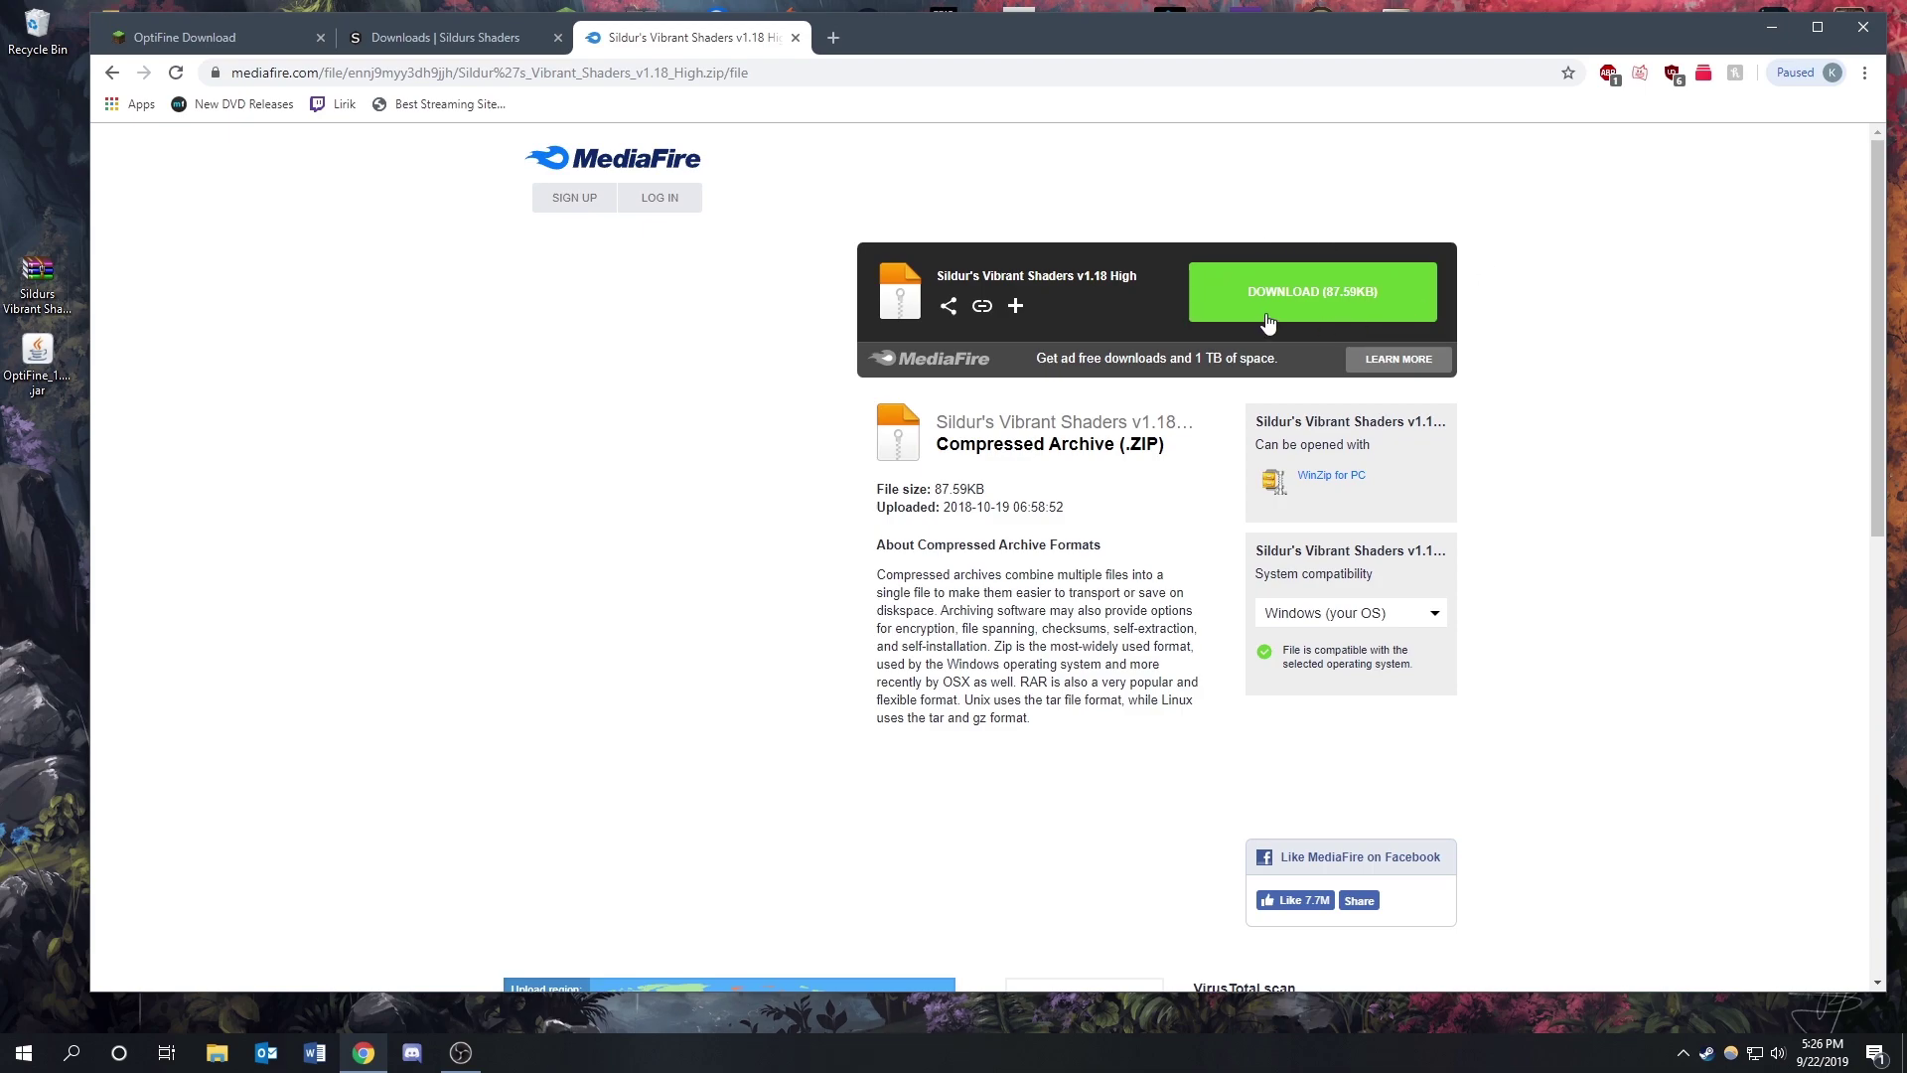
pyautogui.click(1289, 308)
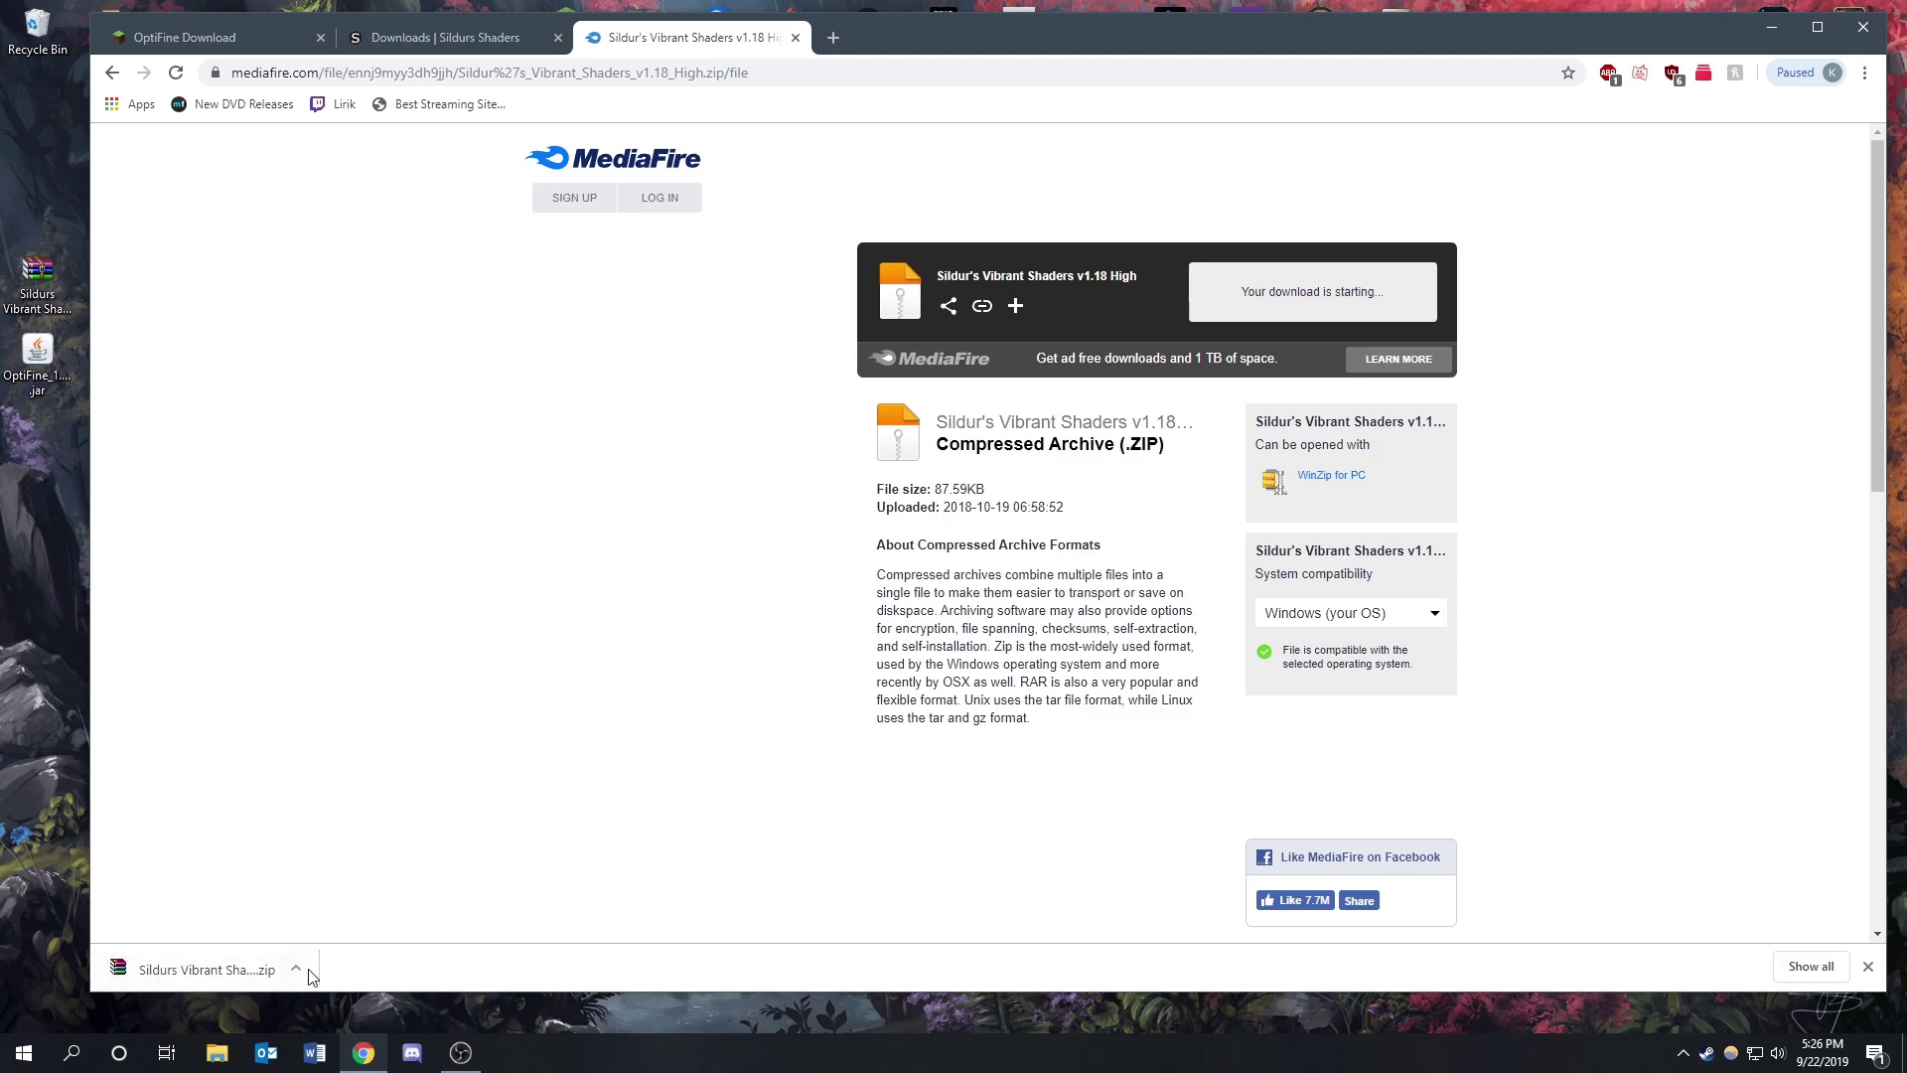
pyautogui.click(298, 971)
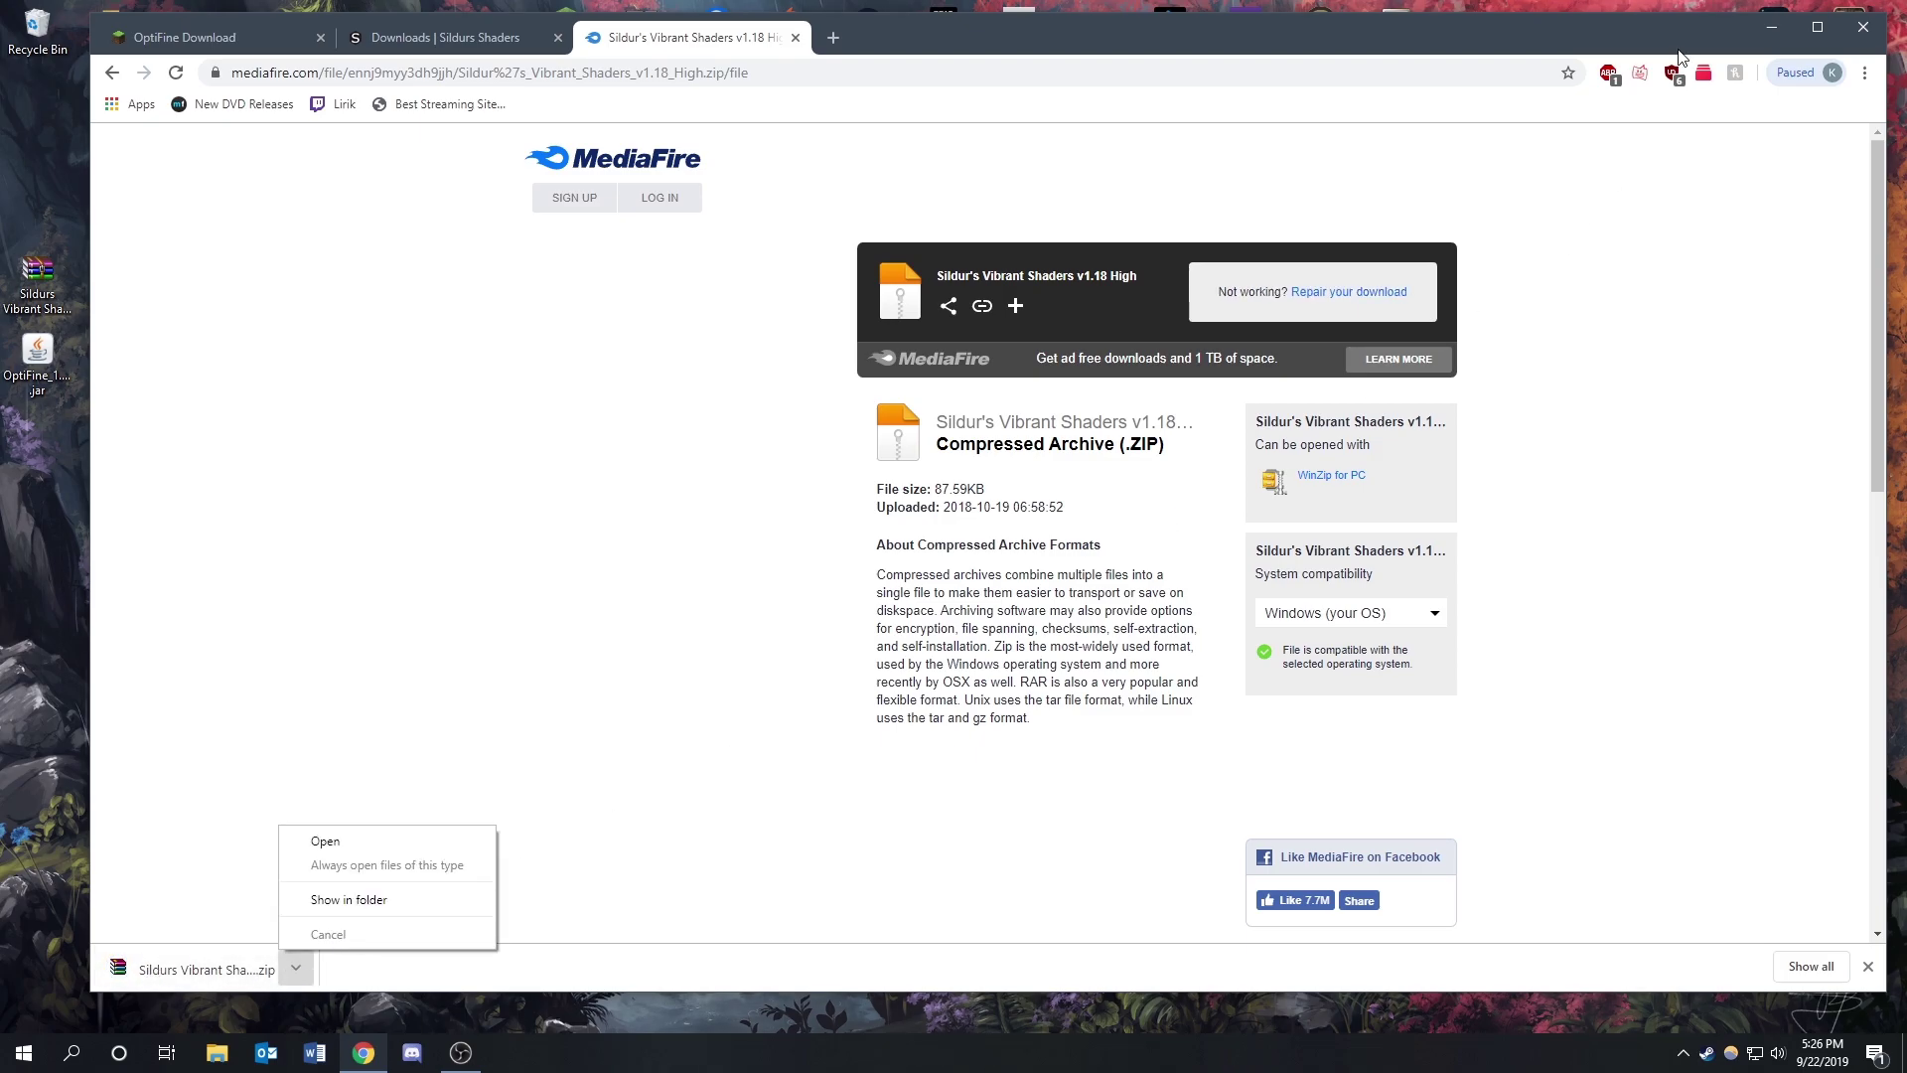
pyautogui.press('super+d')
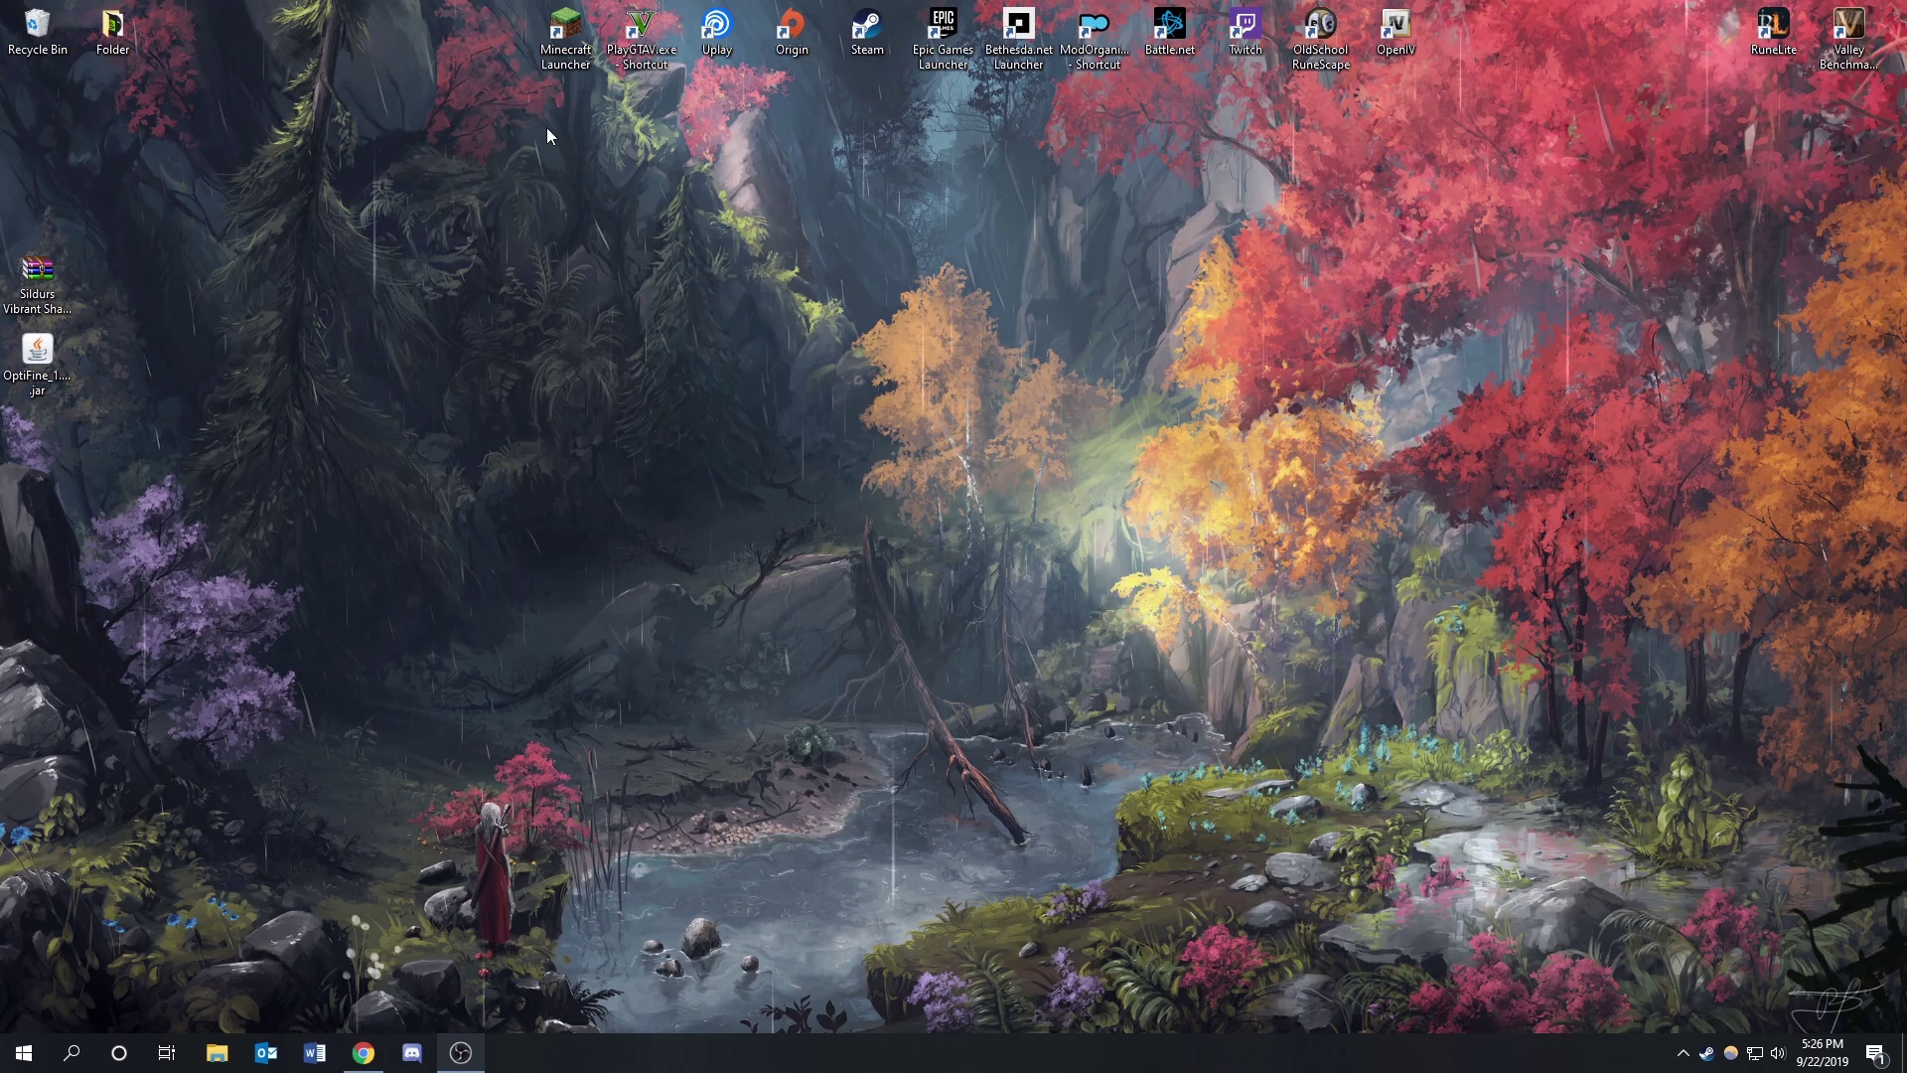
# Launch the Minecraft Launcher and open the Latest release installation for editing with its additional options shown.
pyautogui.doubleClick(564, 62)
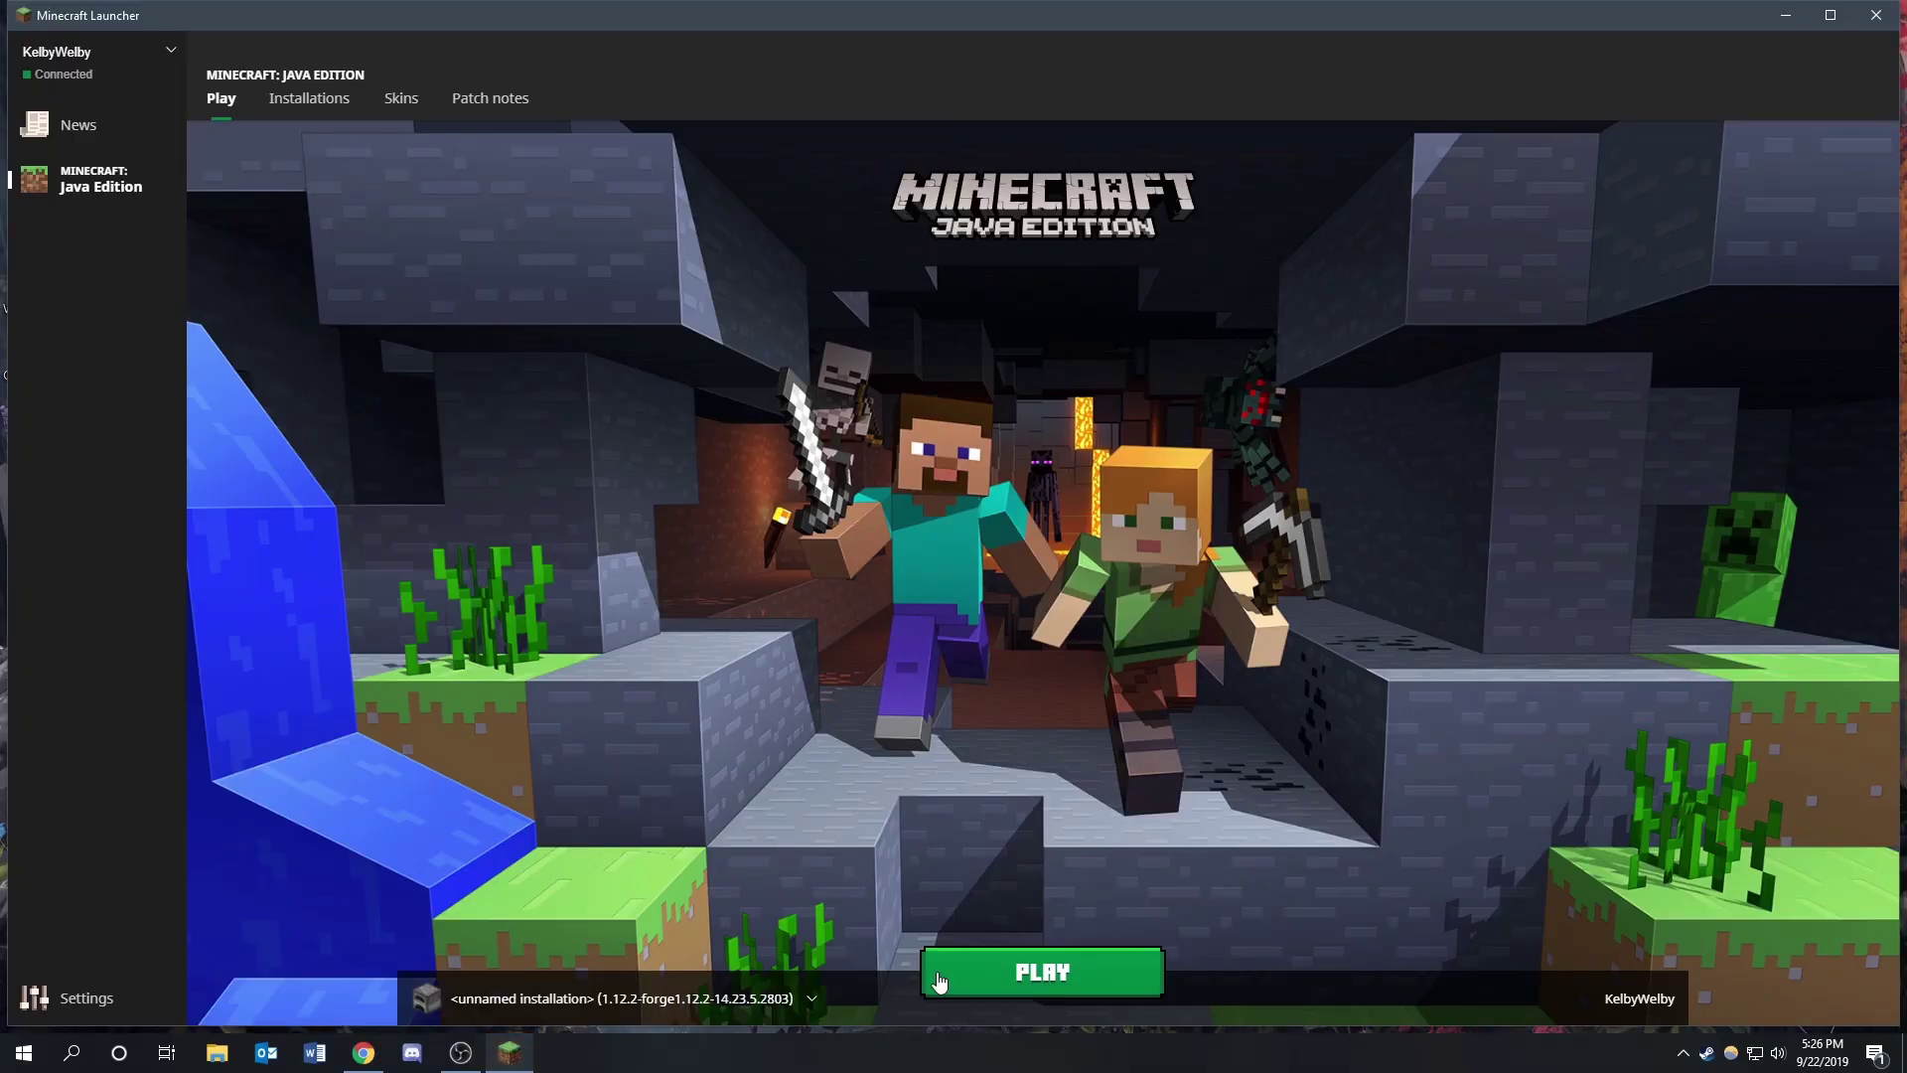
pyautogui.click(318, 105)
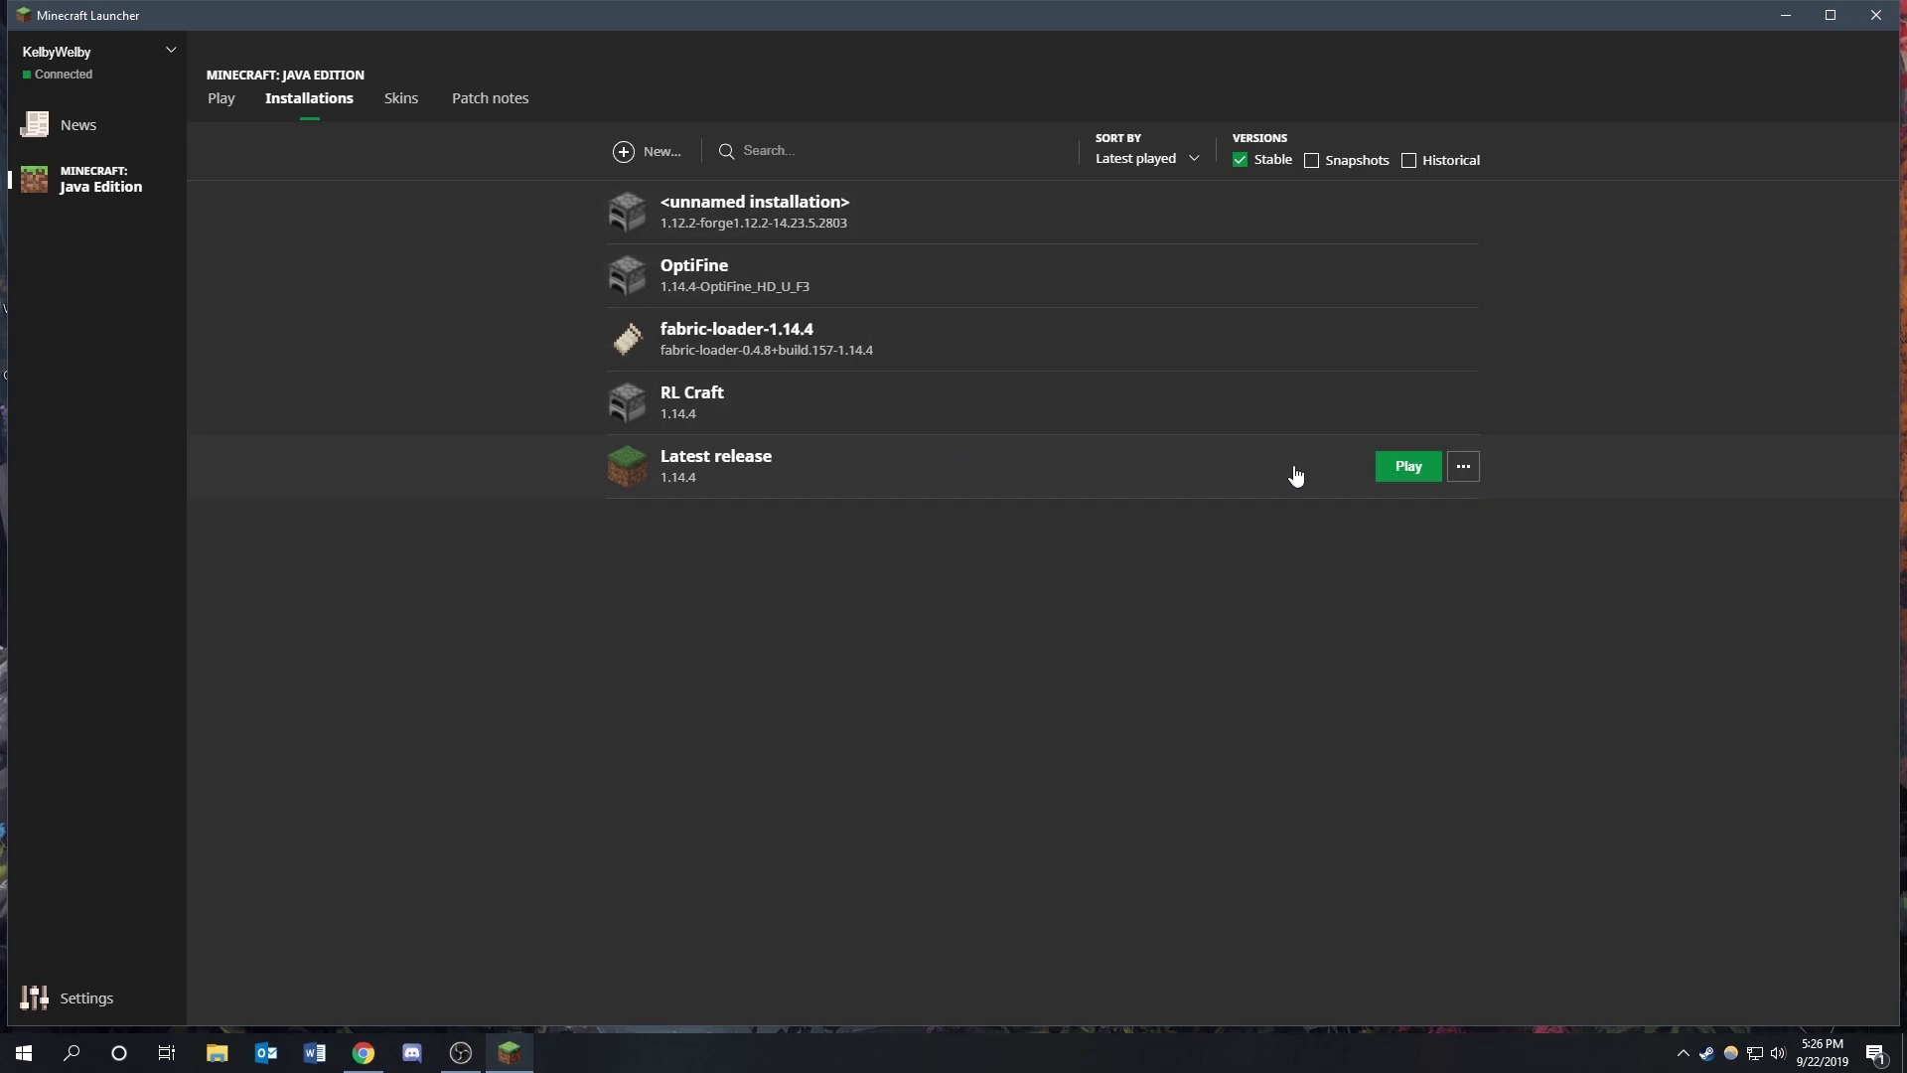
pyautogui.click(1463, 466)
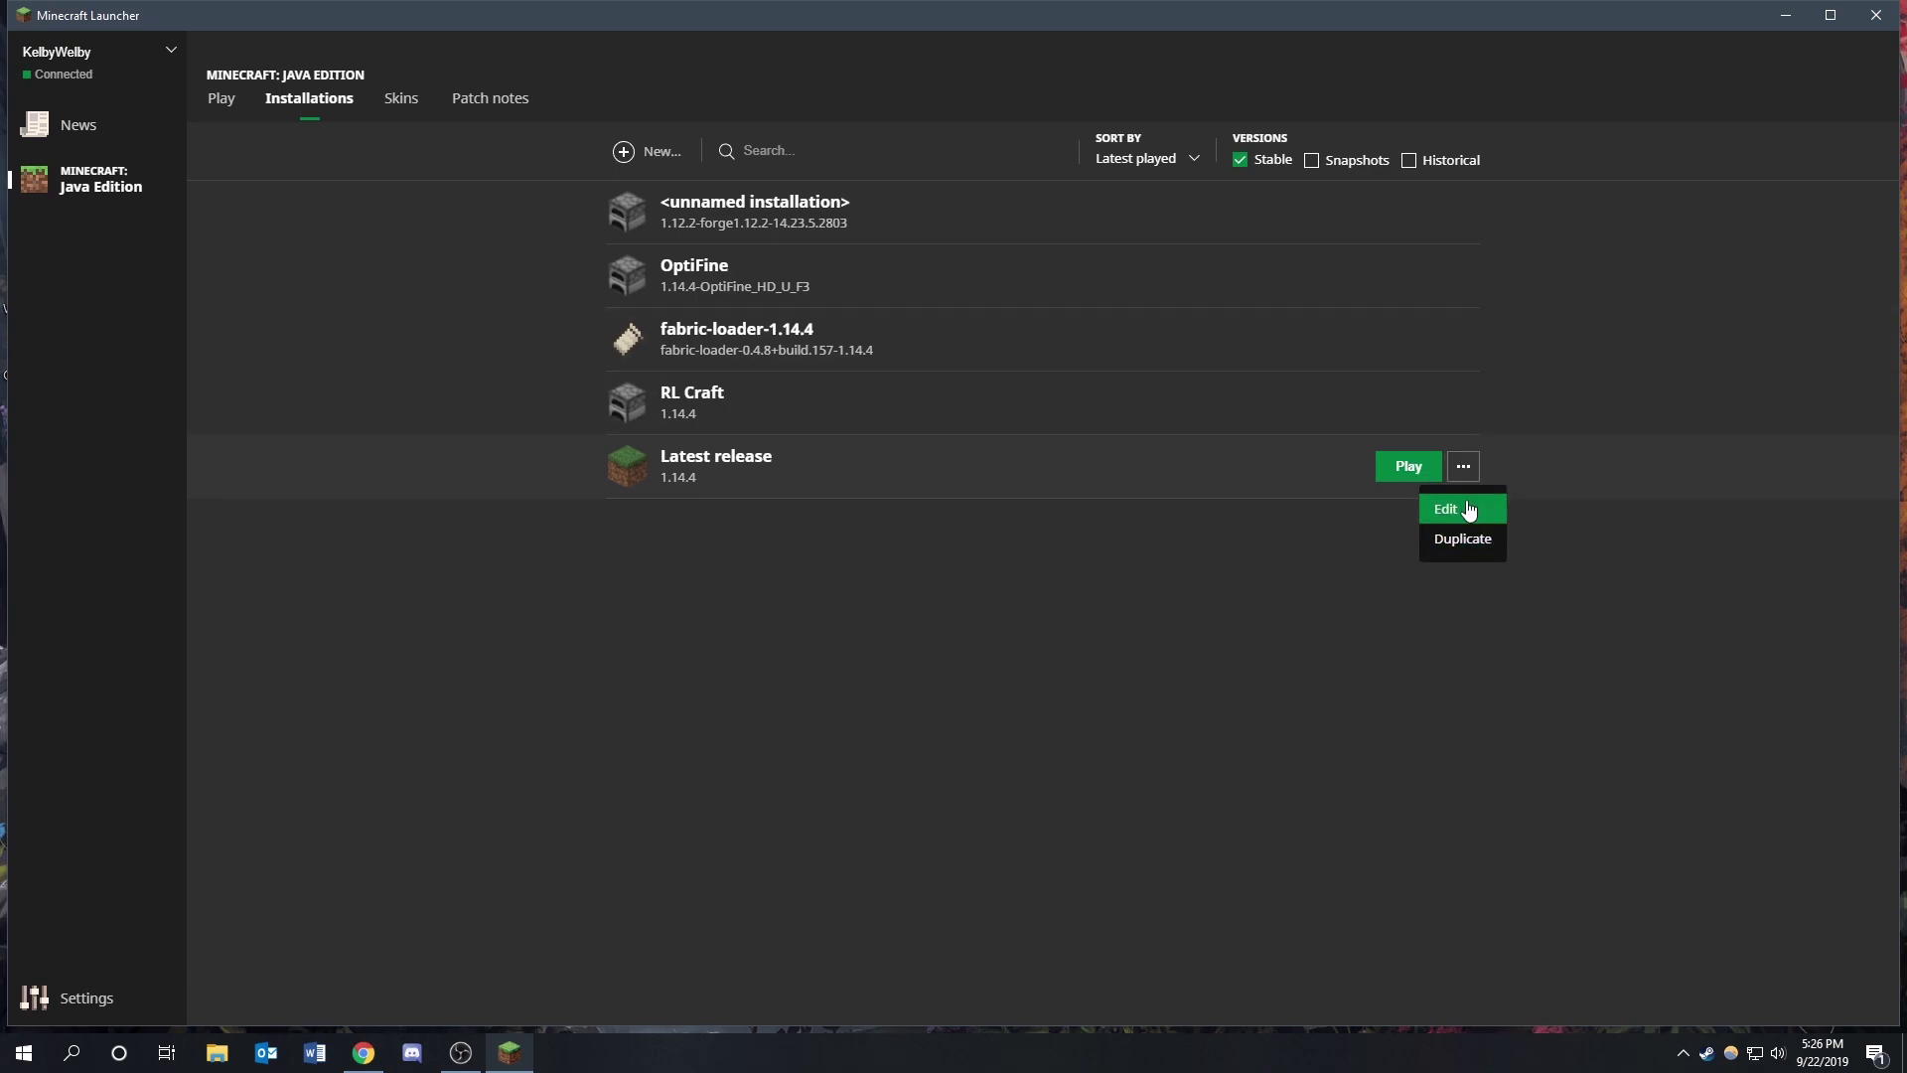
pyautogui.click(1467, 507)
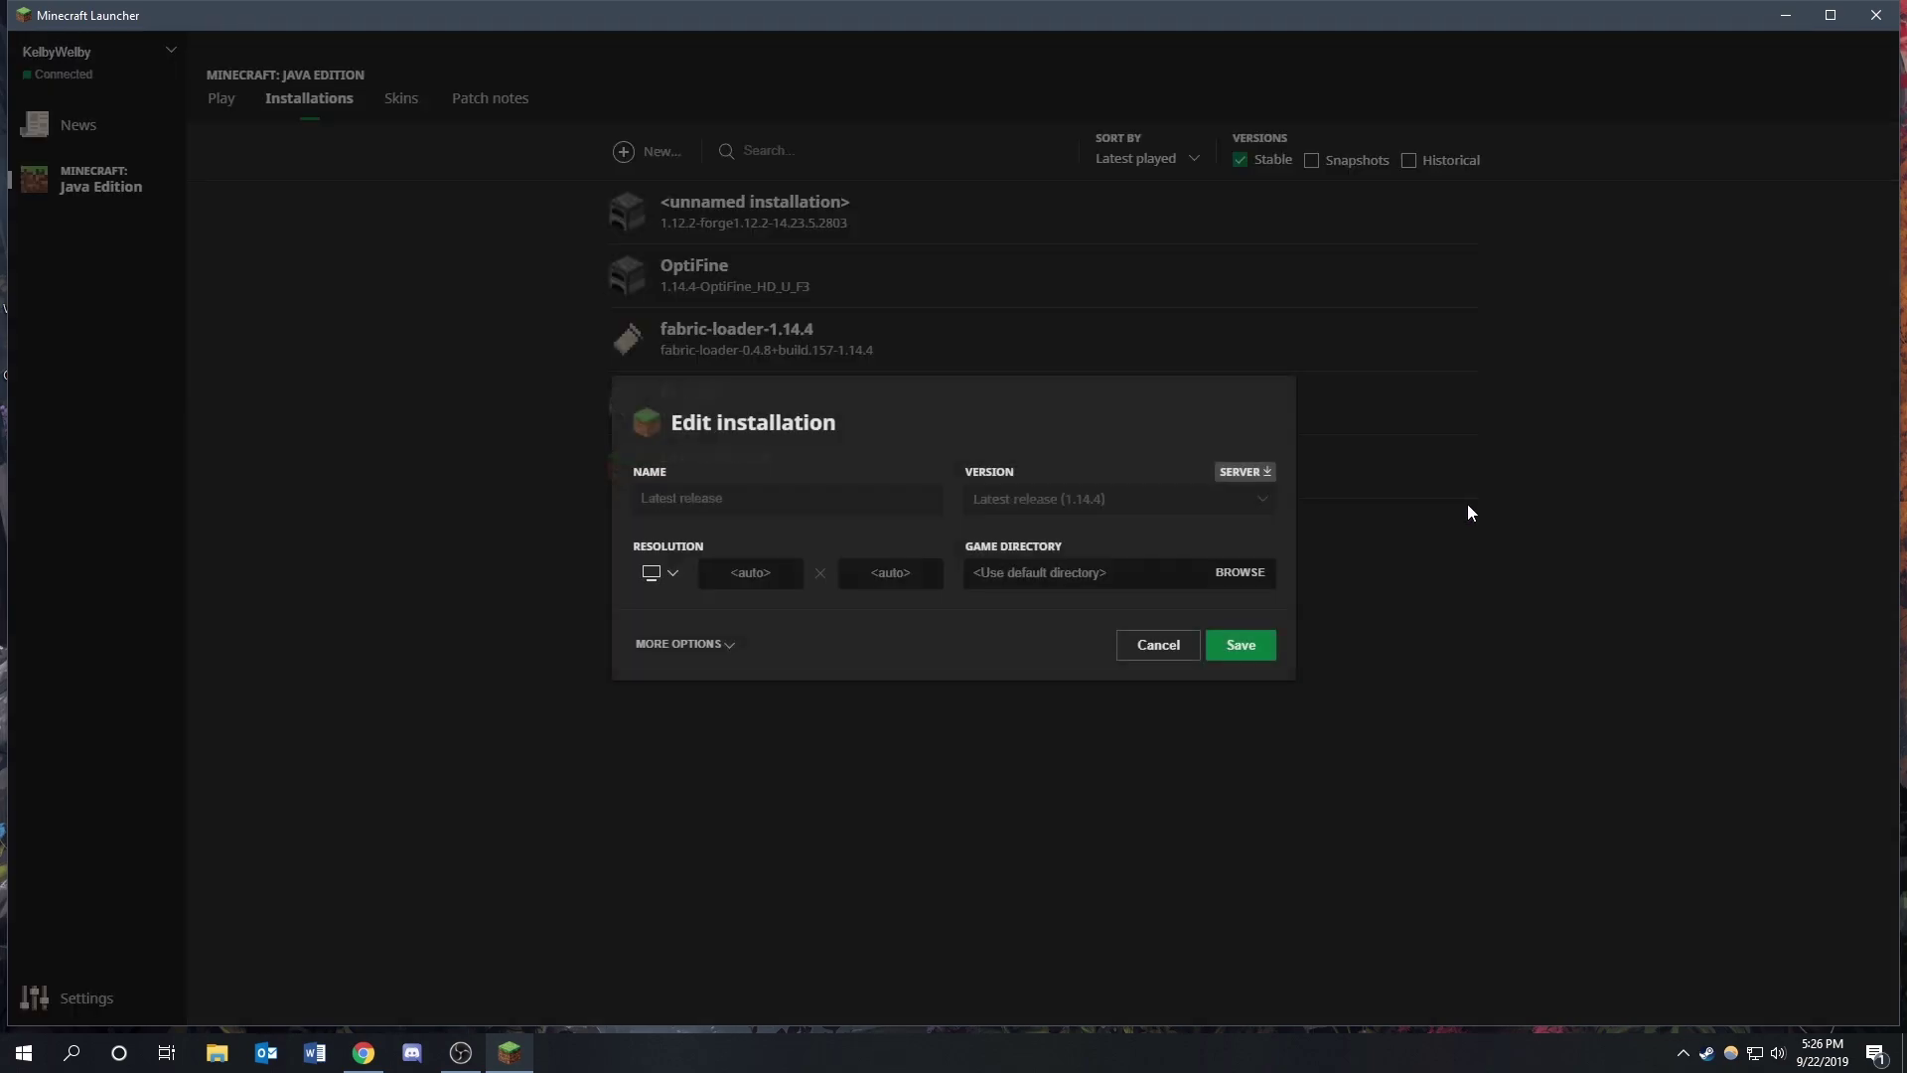
pyautogui.click(713, 648)
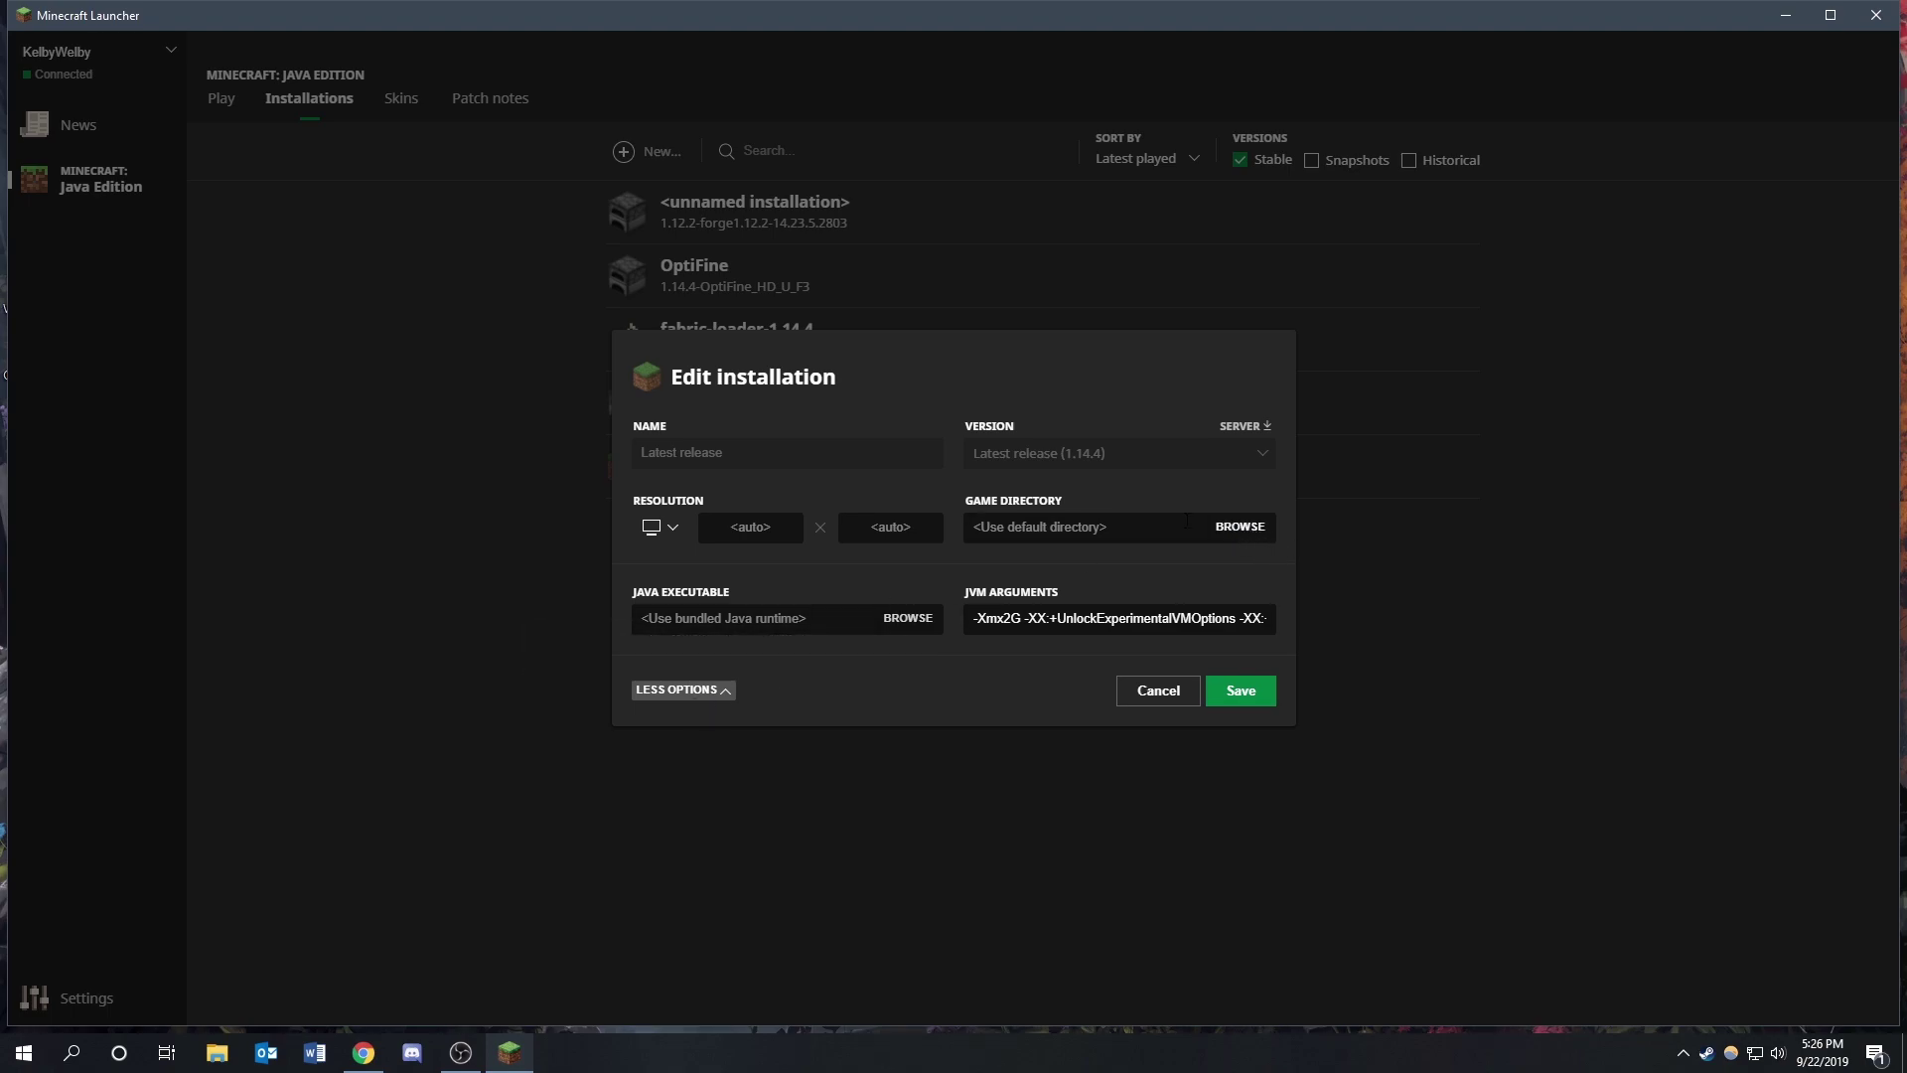
# Browse the installation's game directory to locate .minecraft under AppData\Roaming, without choosing a new folder.
pyautogui.click(1250, 525)
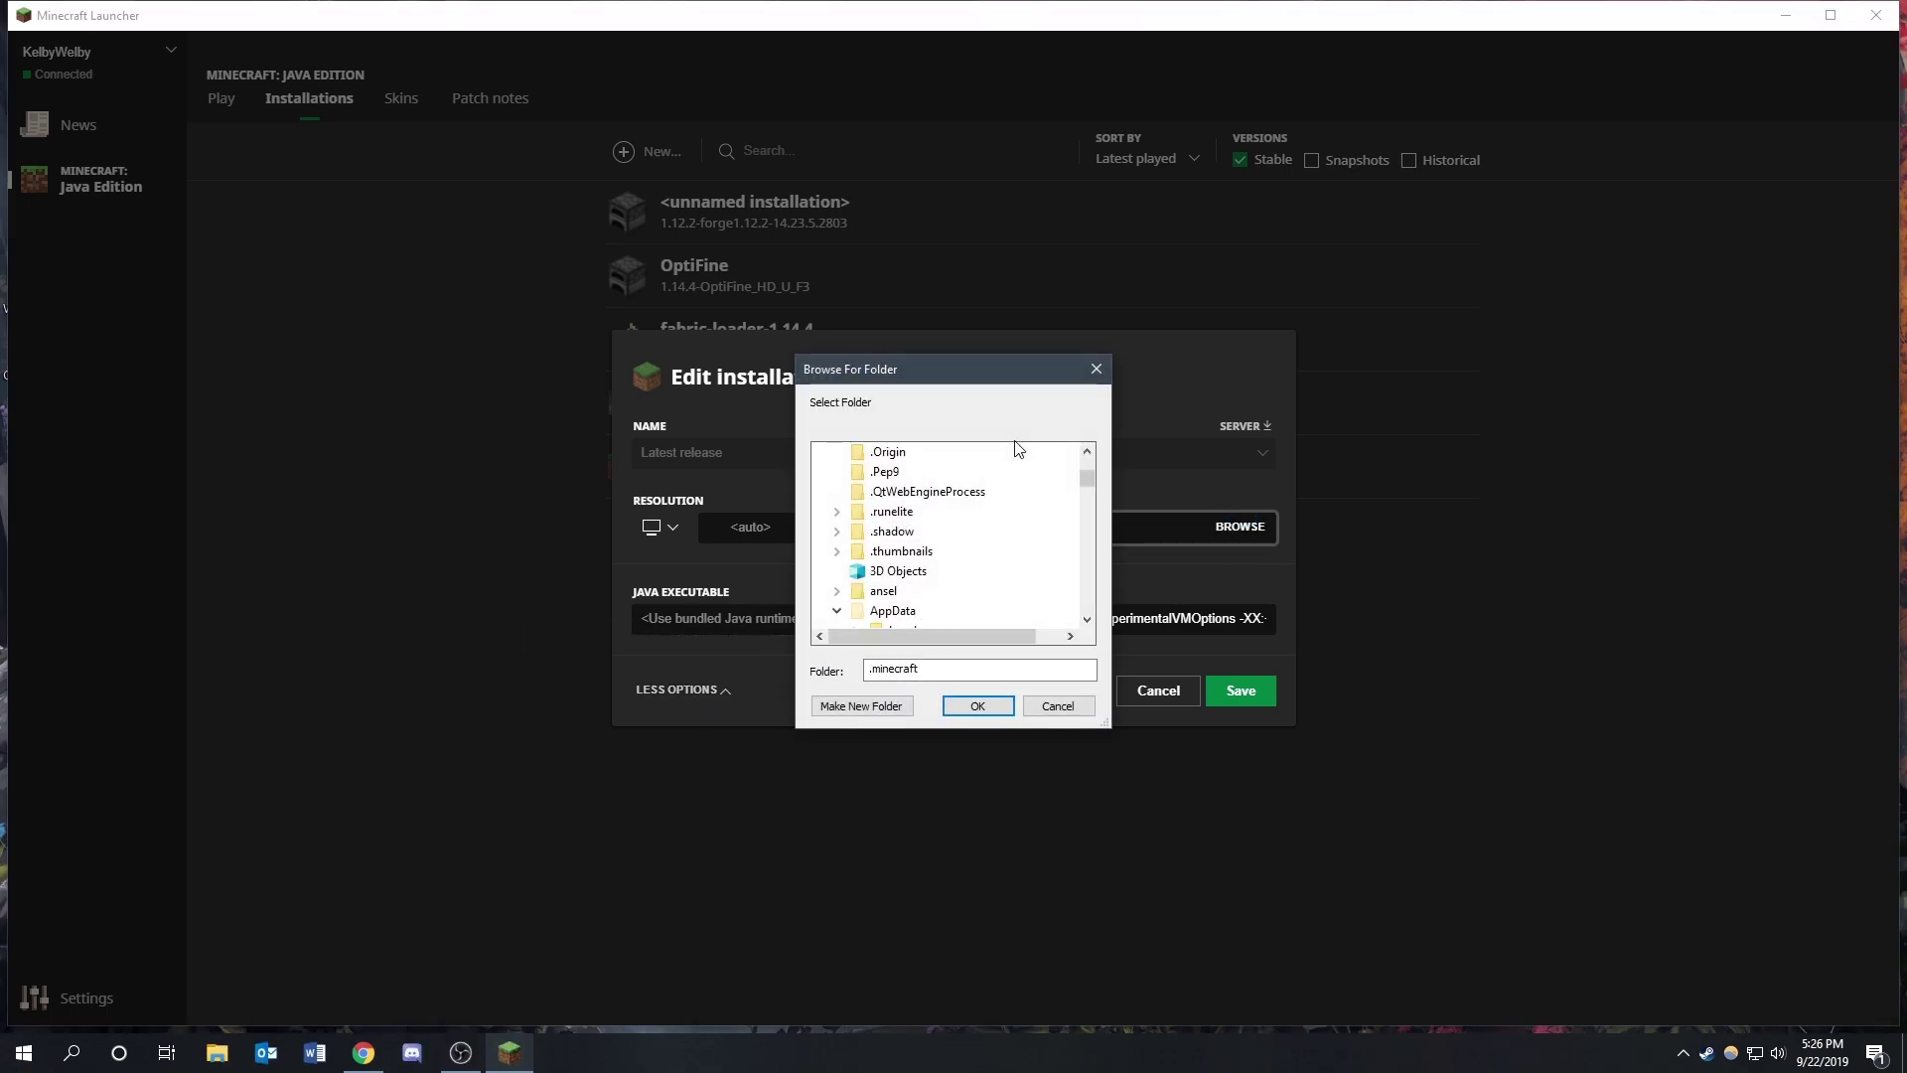
pyautogui.scroll(3, 1088, 462)
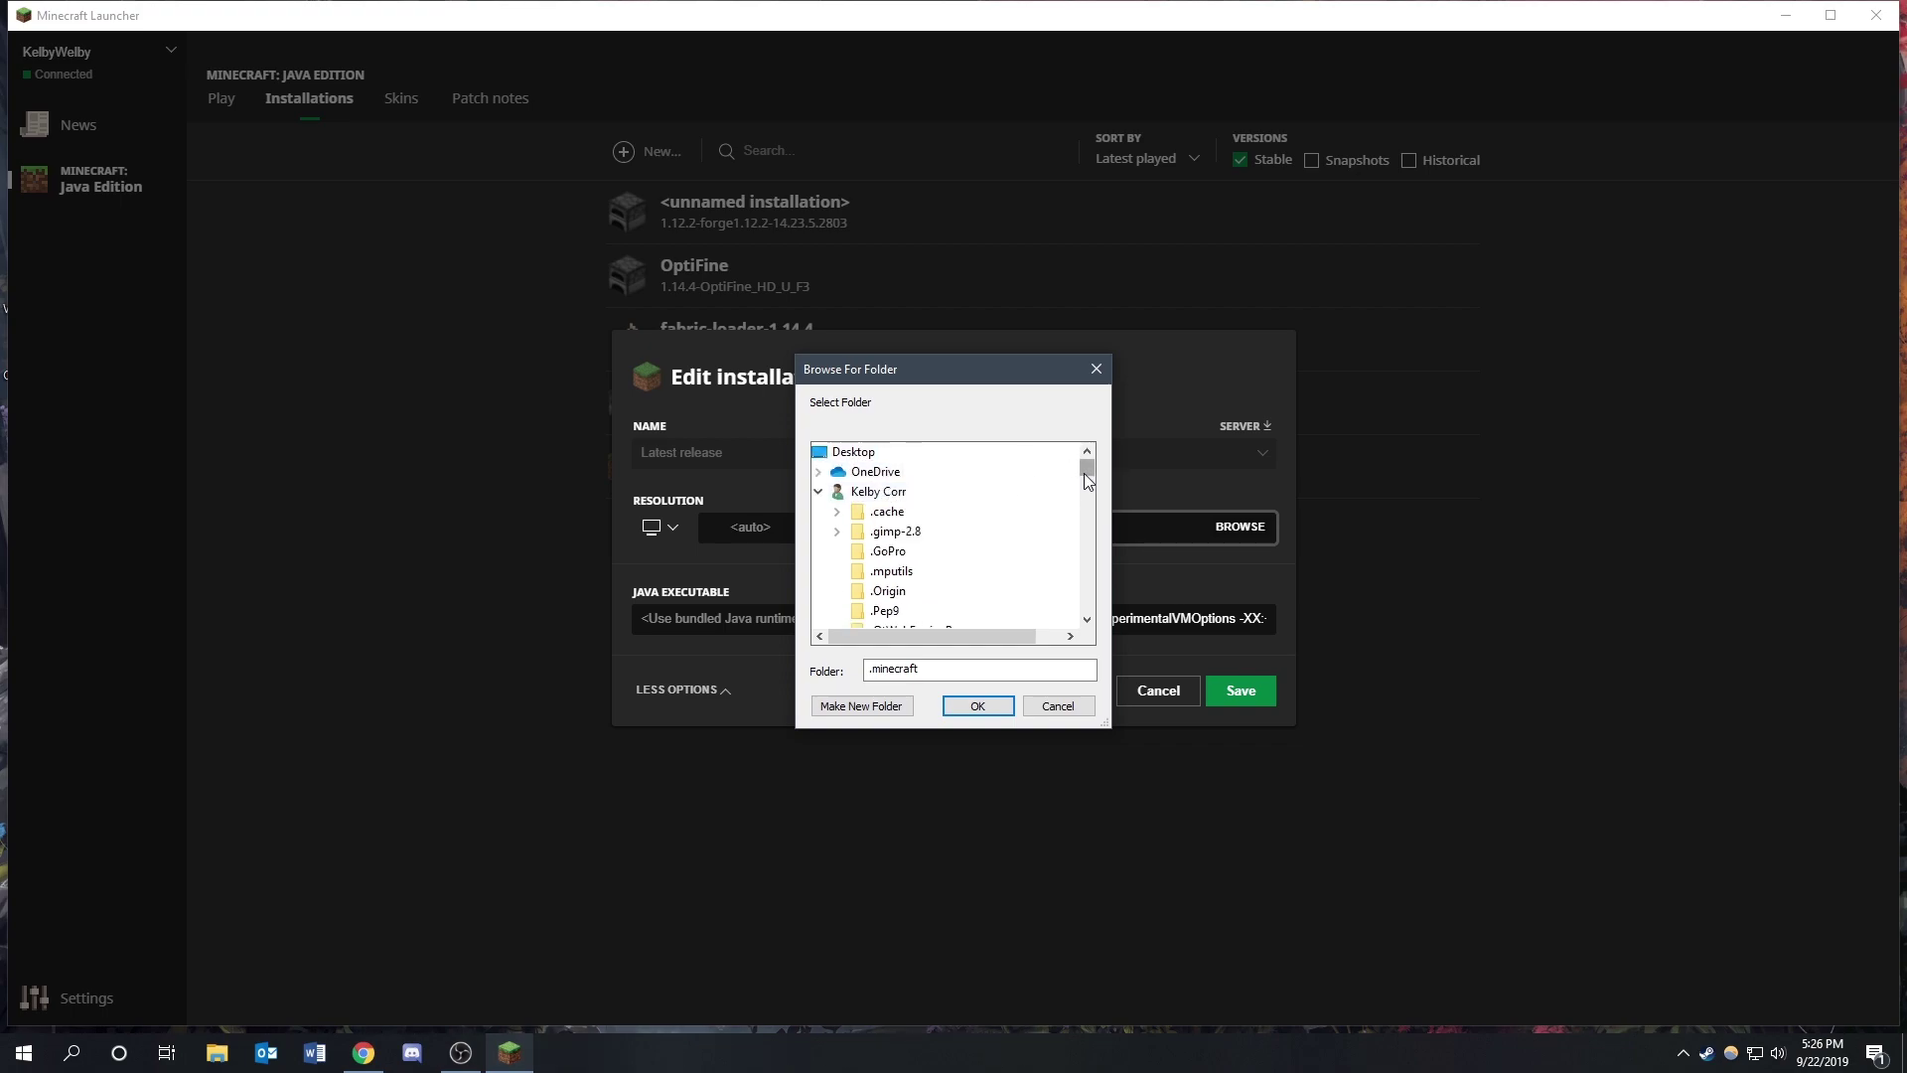
pyautogui.scroll(-3, 1083, 472)
pyautogui.scroll(-2, 1085, 492)
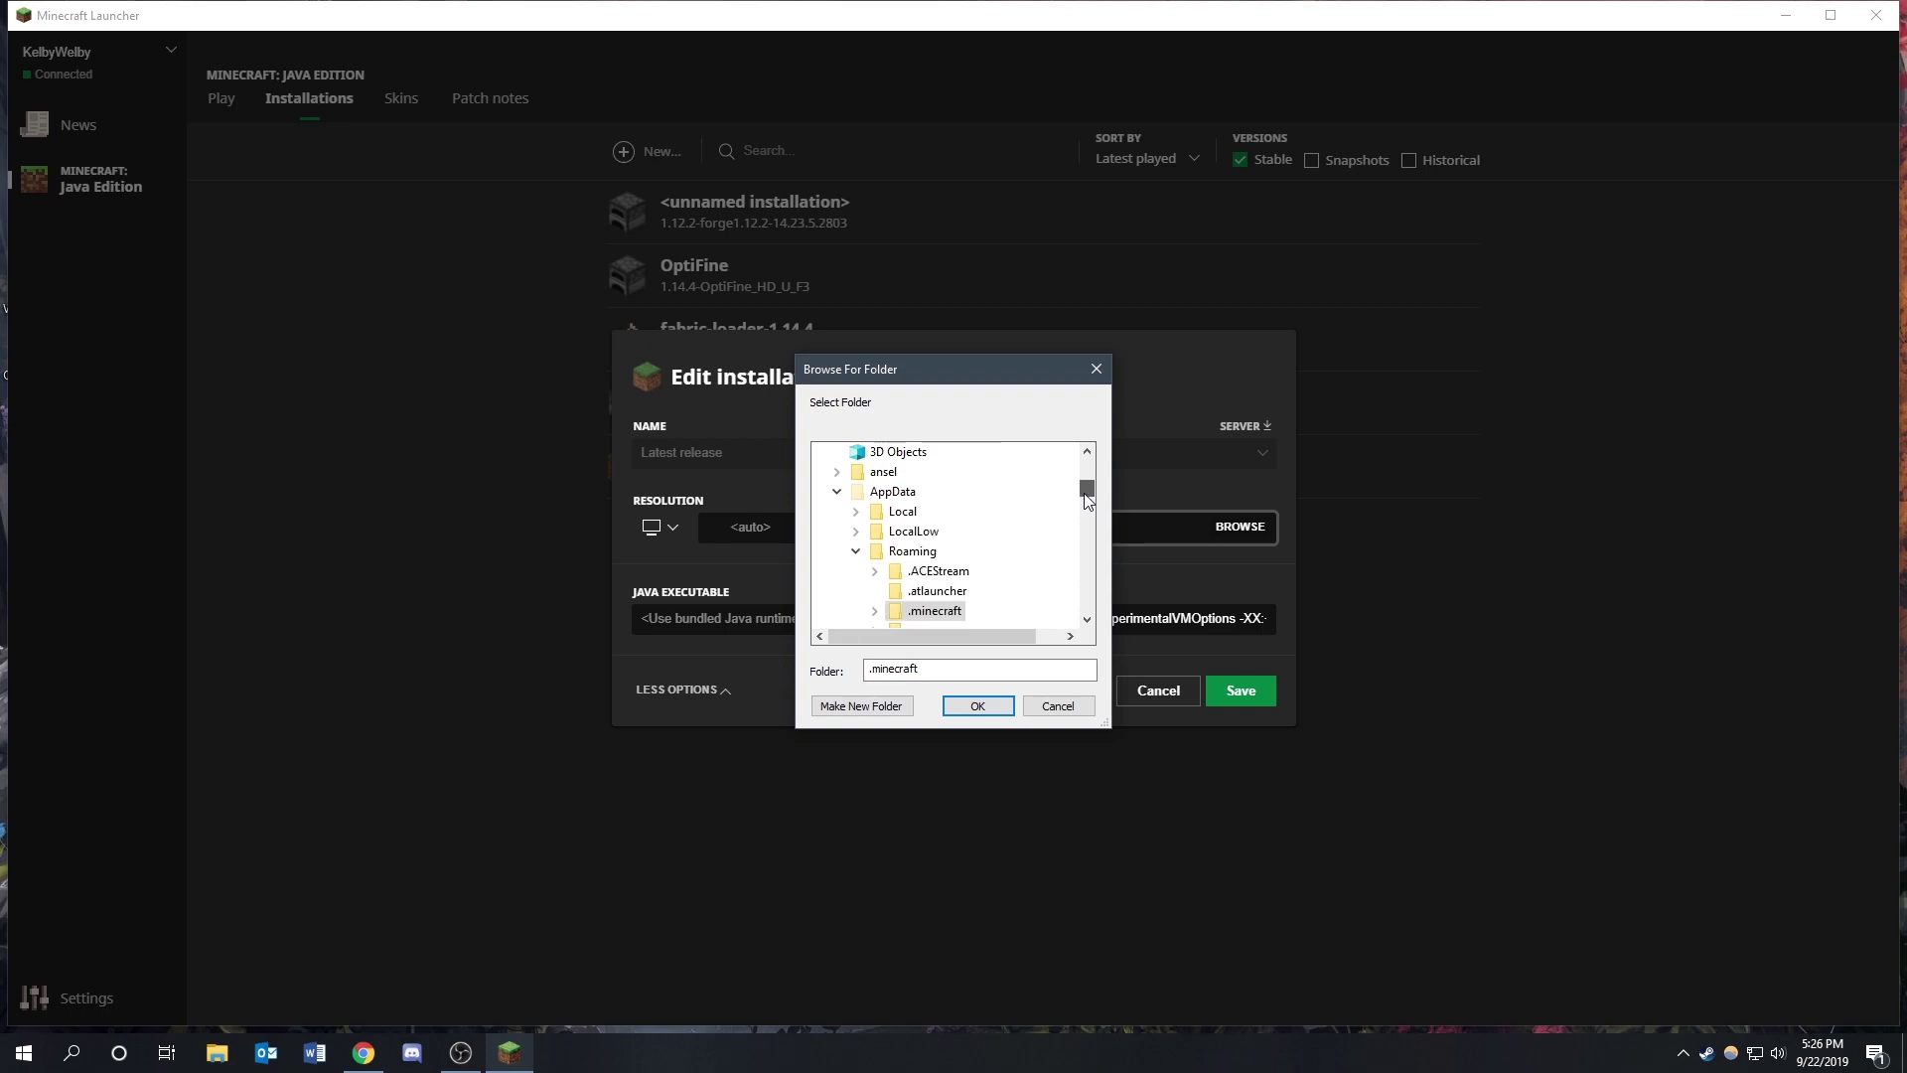
pyautogui.scroll(5, 1087, 487)
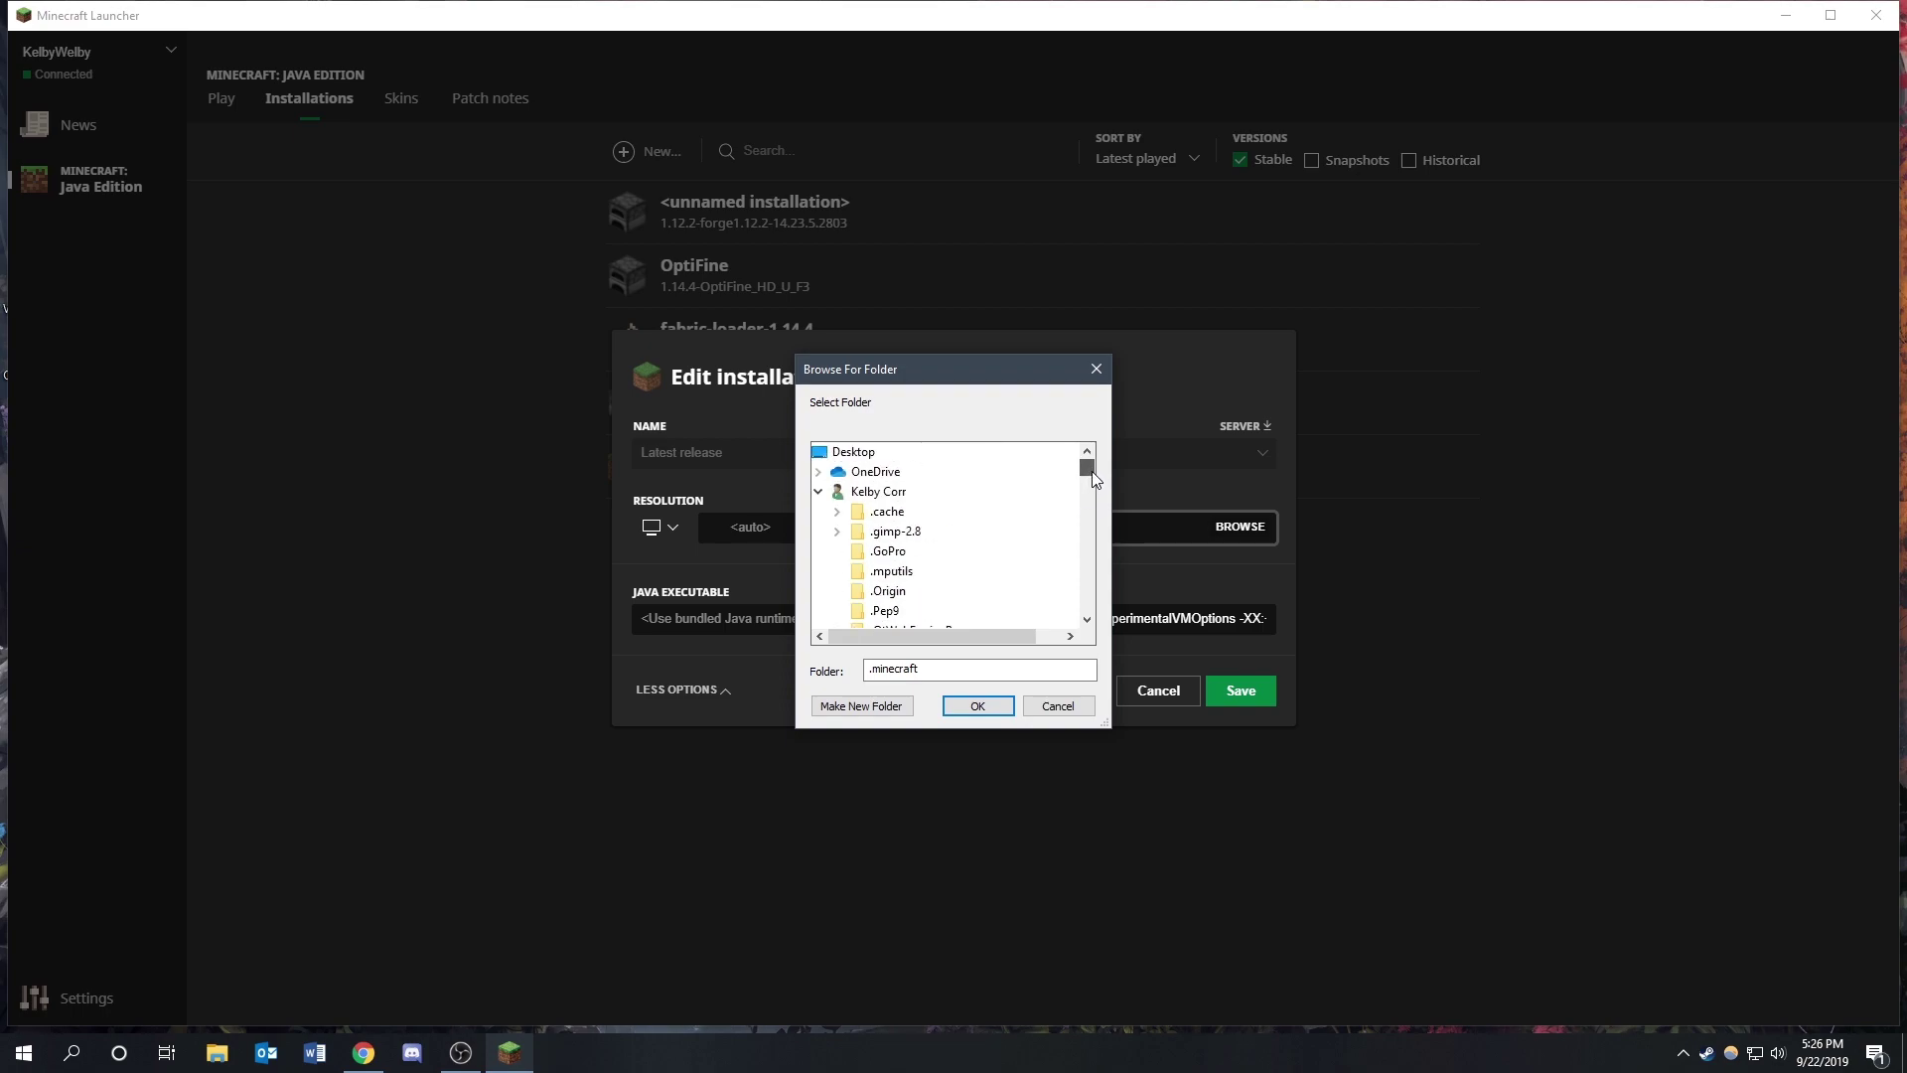
pyautogui.moveTo(1093, 480); pyautogui.dragTo(1082, 511)
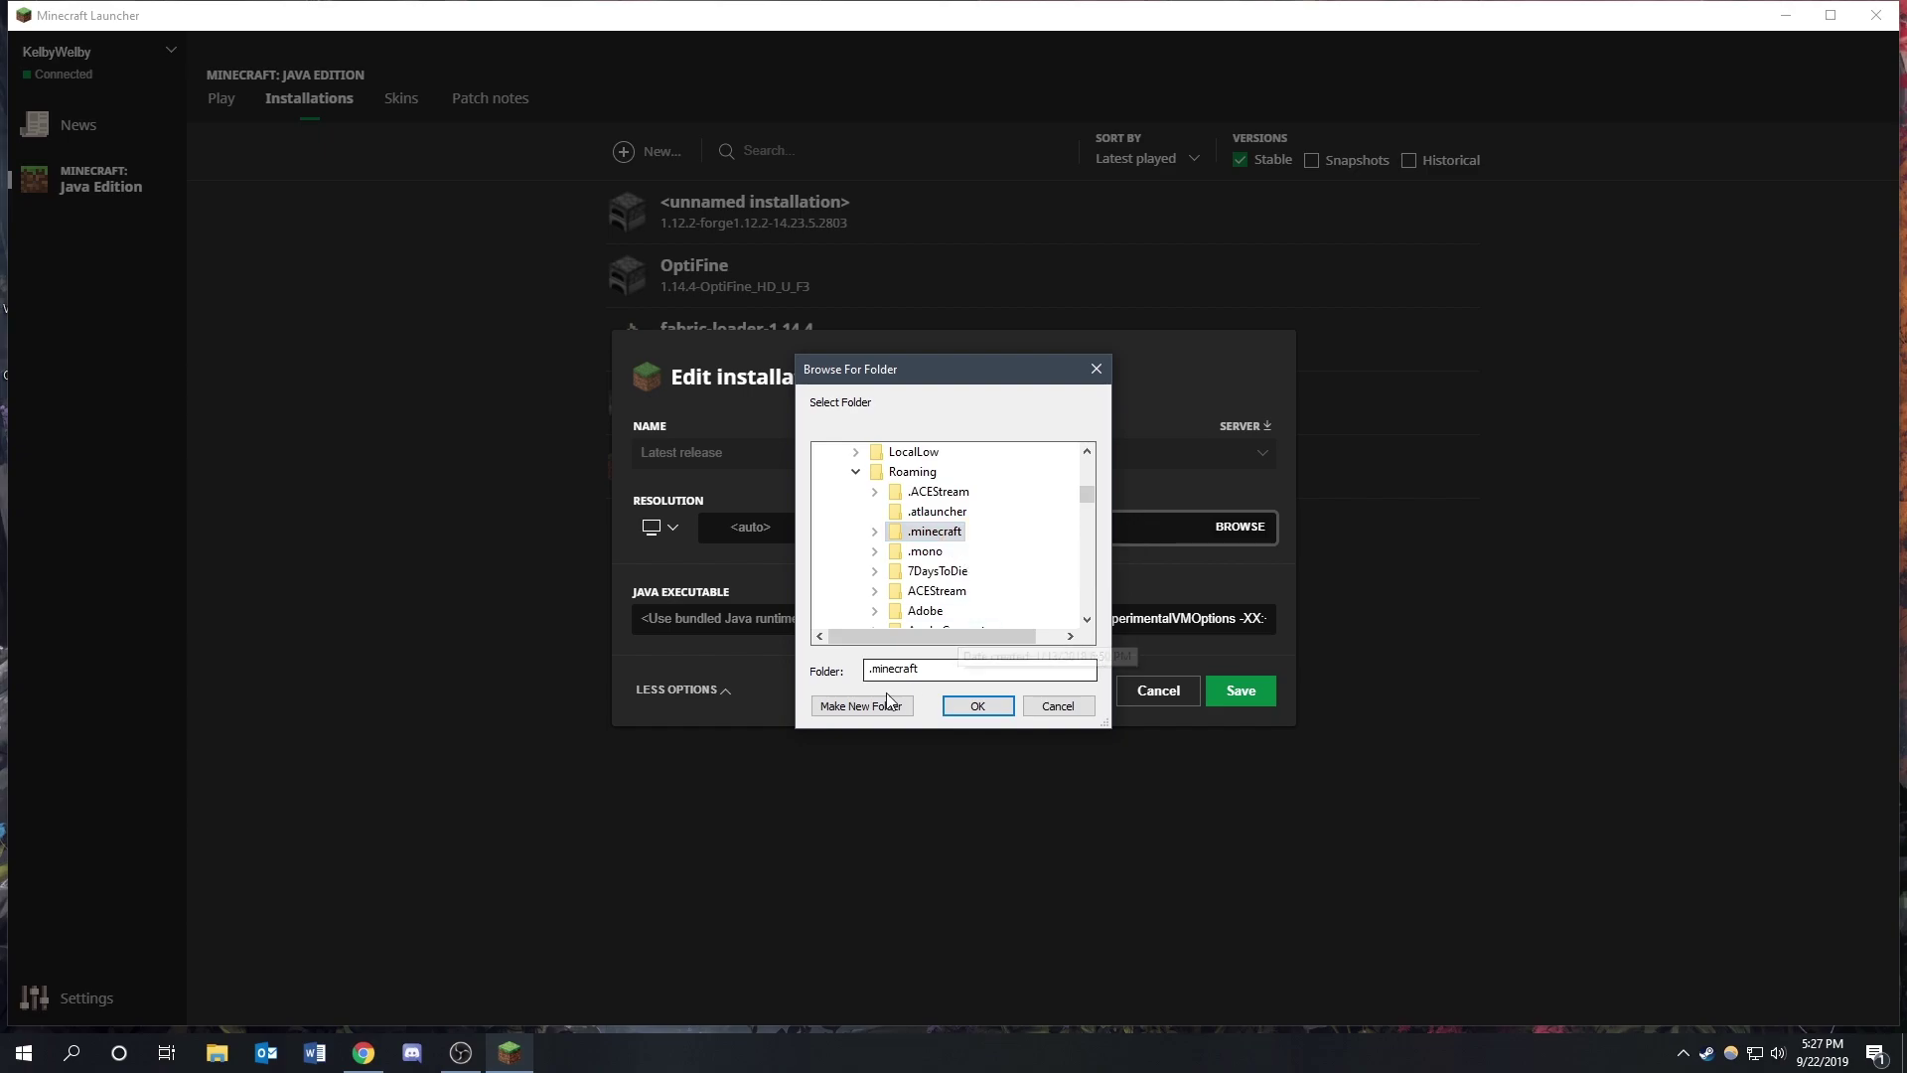
pyautogui.click(1057, 705)
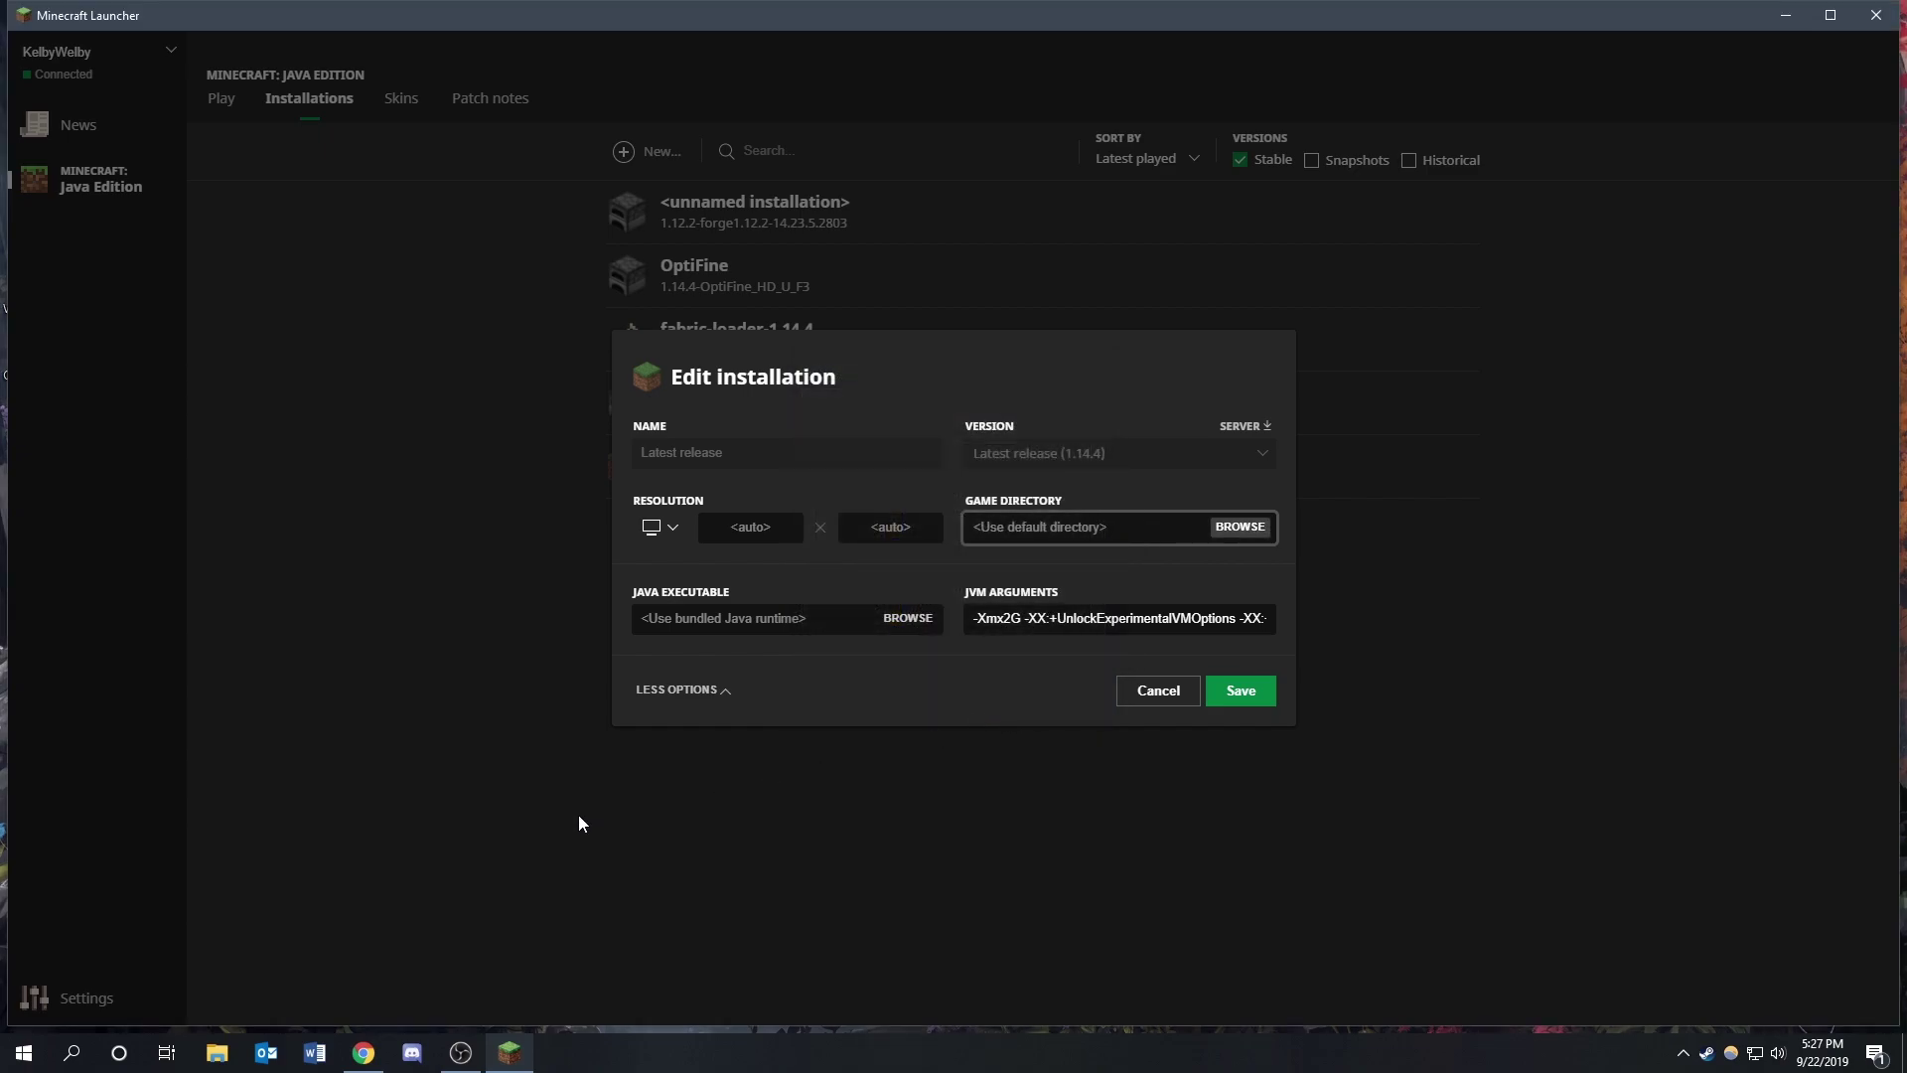
# Close the launcher and open the mods folder inside .minecraft in File Explorer.
pyautogui.click(1875, 15)
pyautogui.moveTo(1059, 71); pyautogui.dragTo(1163, 117)
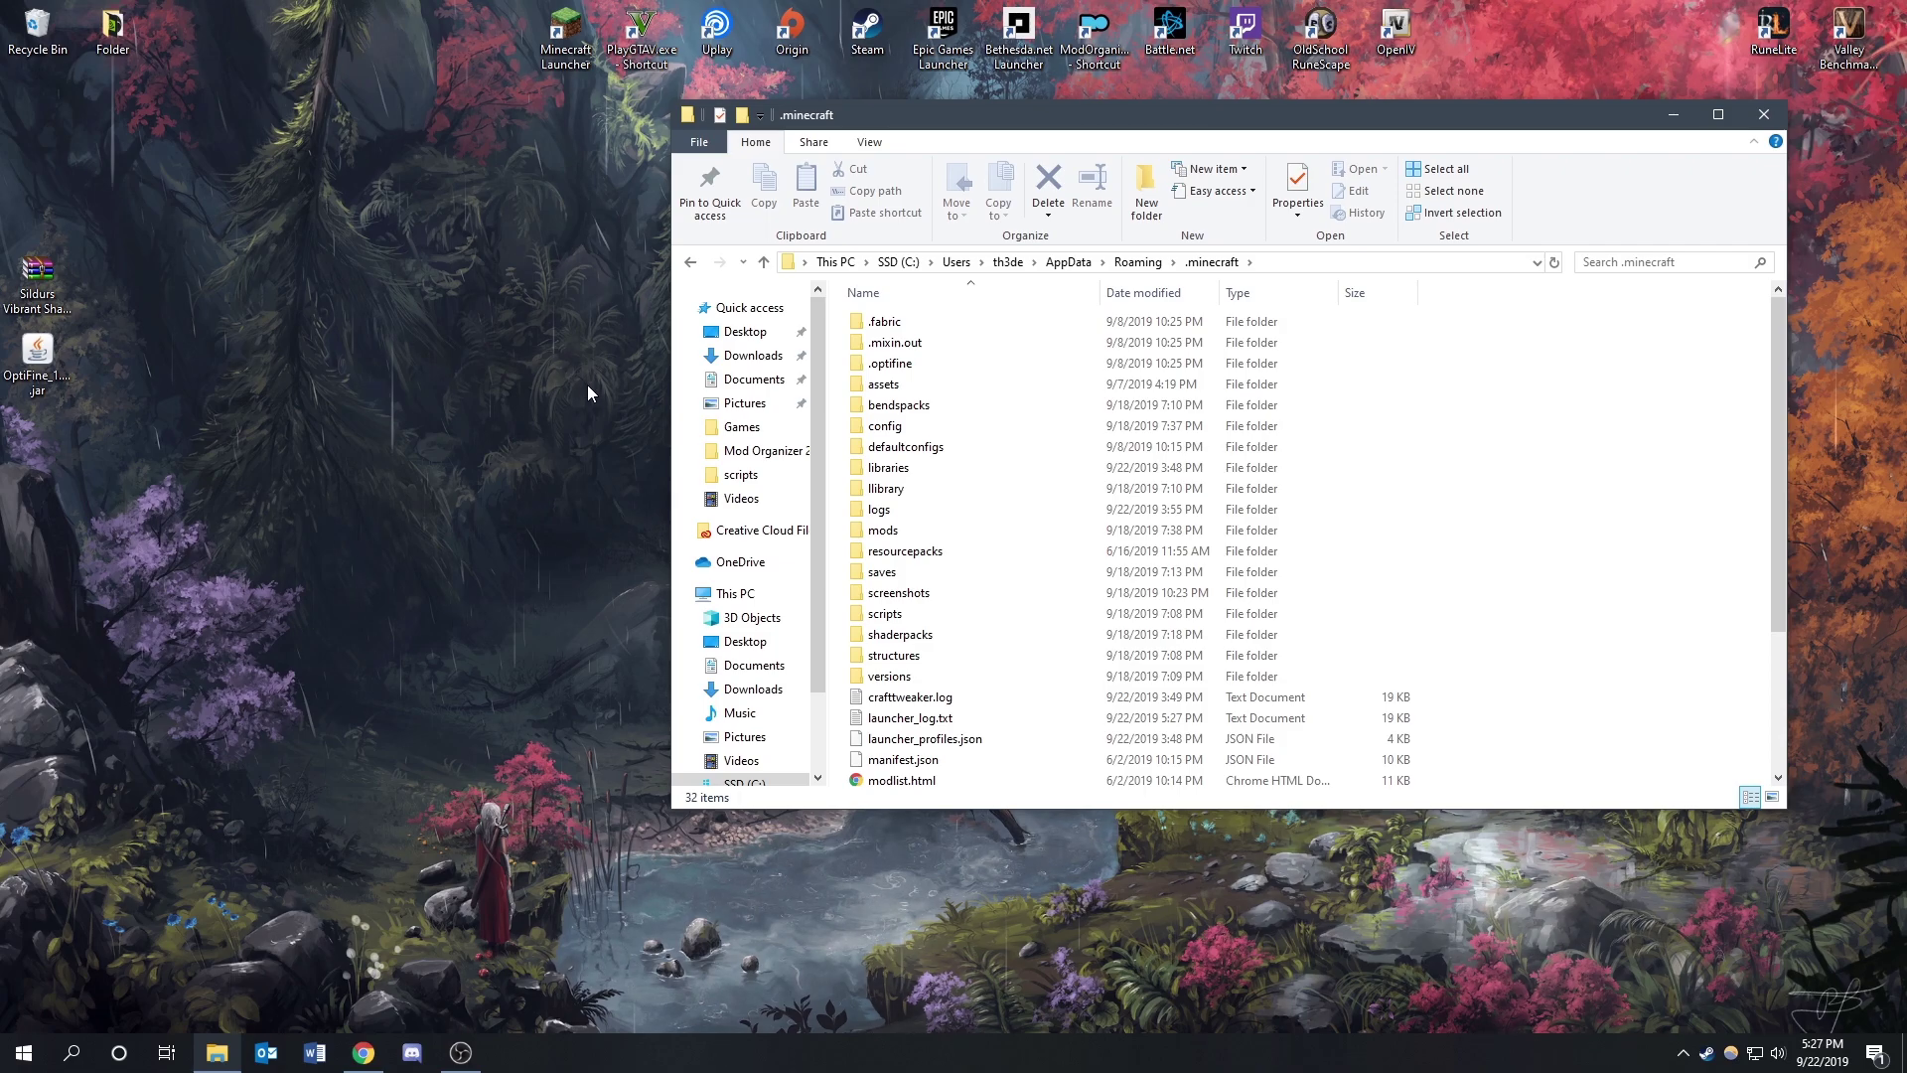
pyautogui.doubleClick(919, 533)
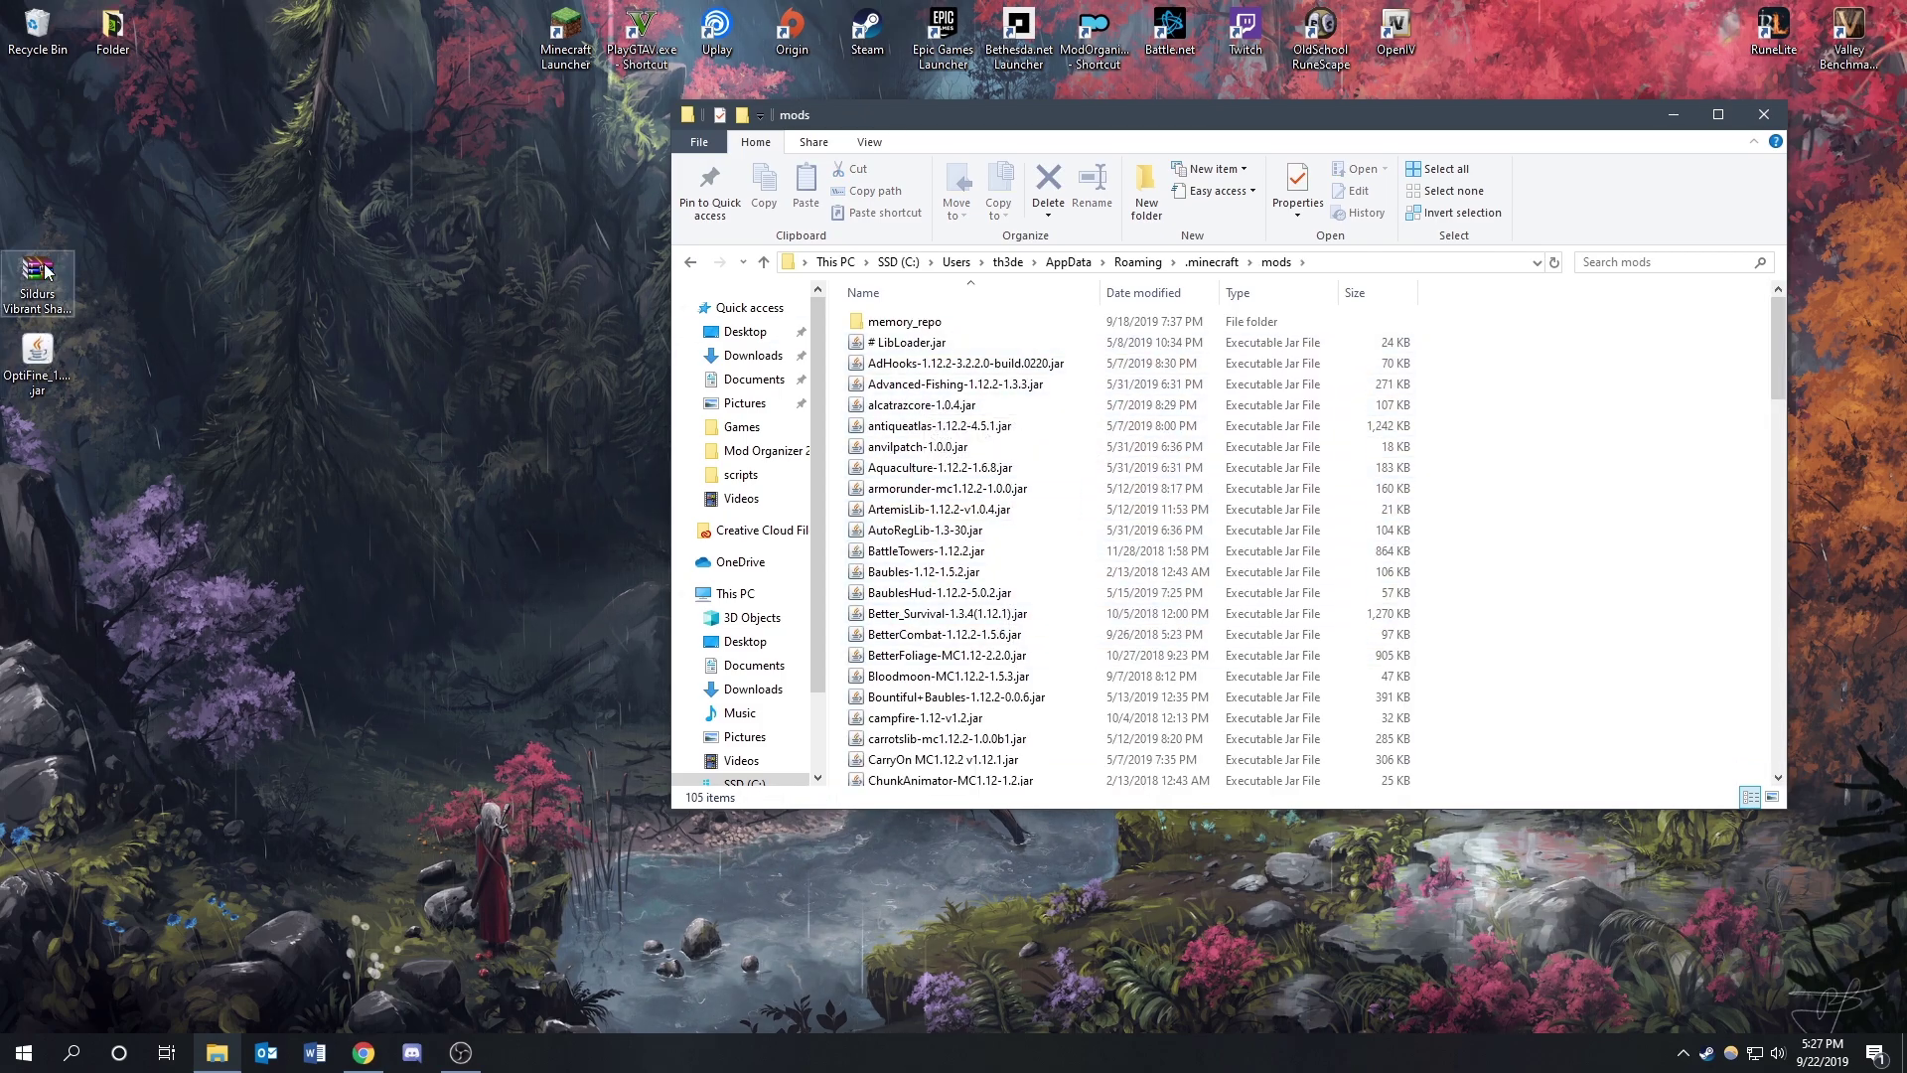
# Move OptiFine_1.12.2_HD_U_E3.jar from the desktop into the mods folder and check the file list for it.
pyautogui.click(45, 382)
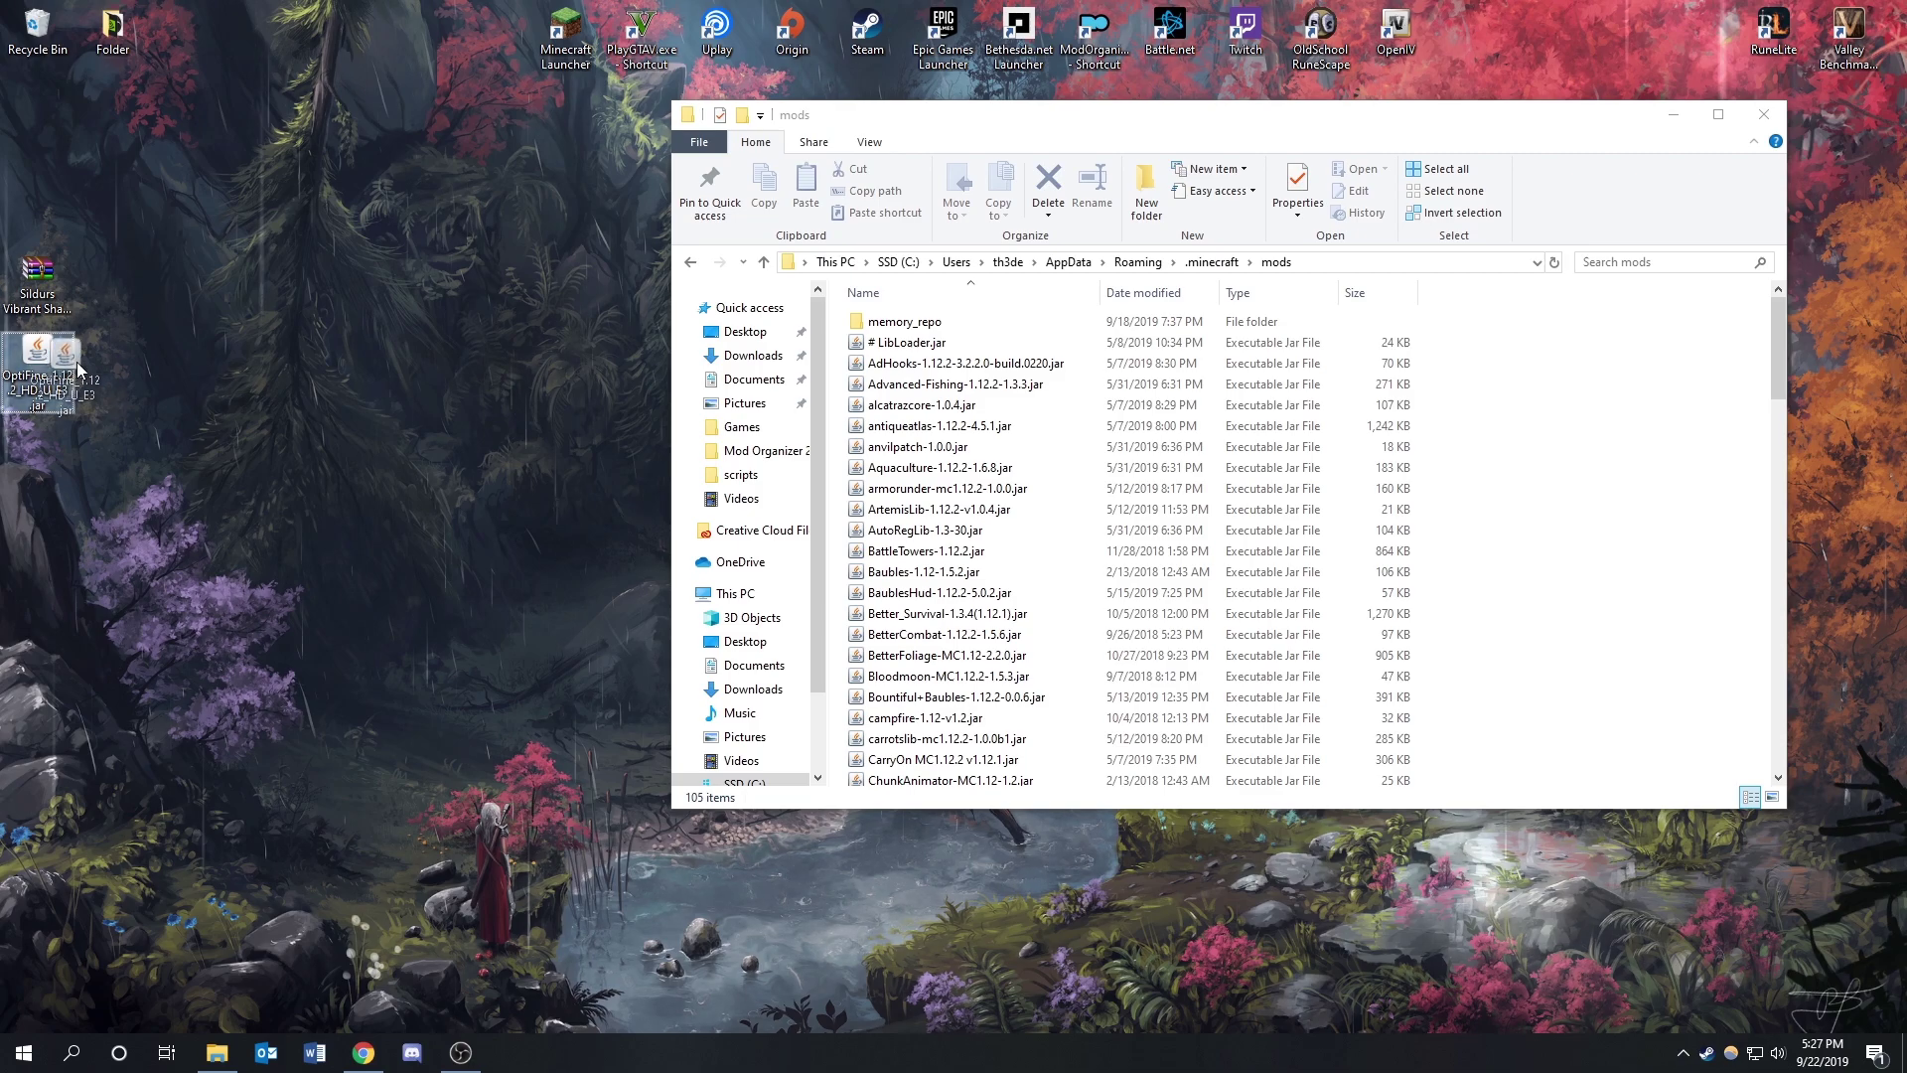
pyautogui.moveTo(75, 361); pyautogui.dragTo(1562, 494)
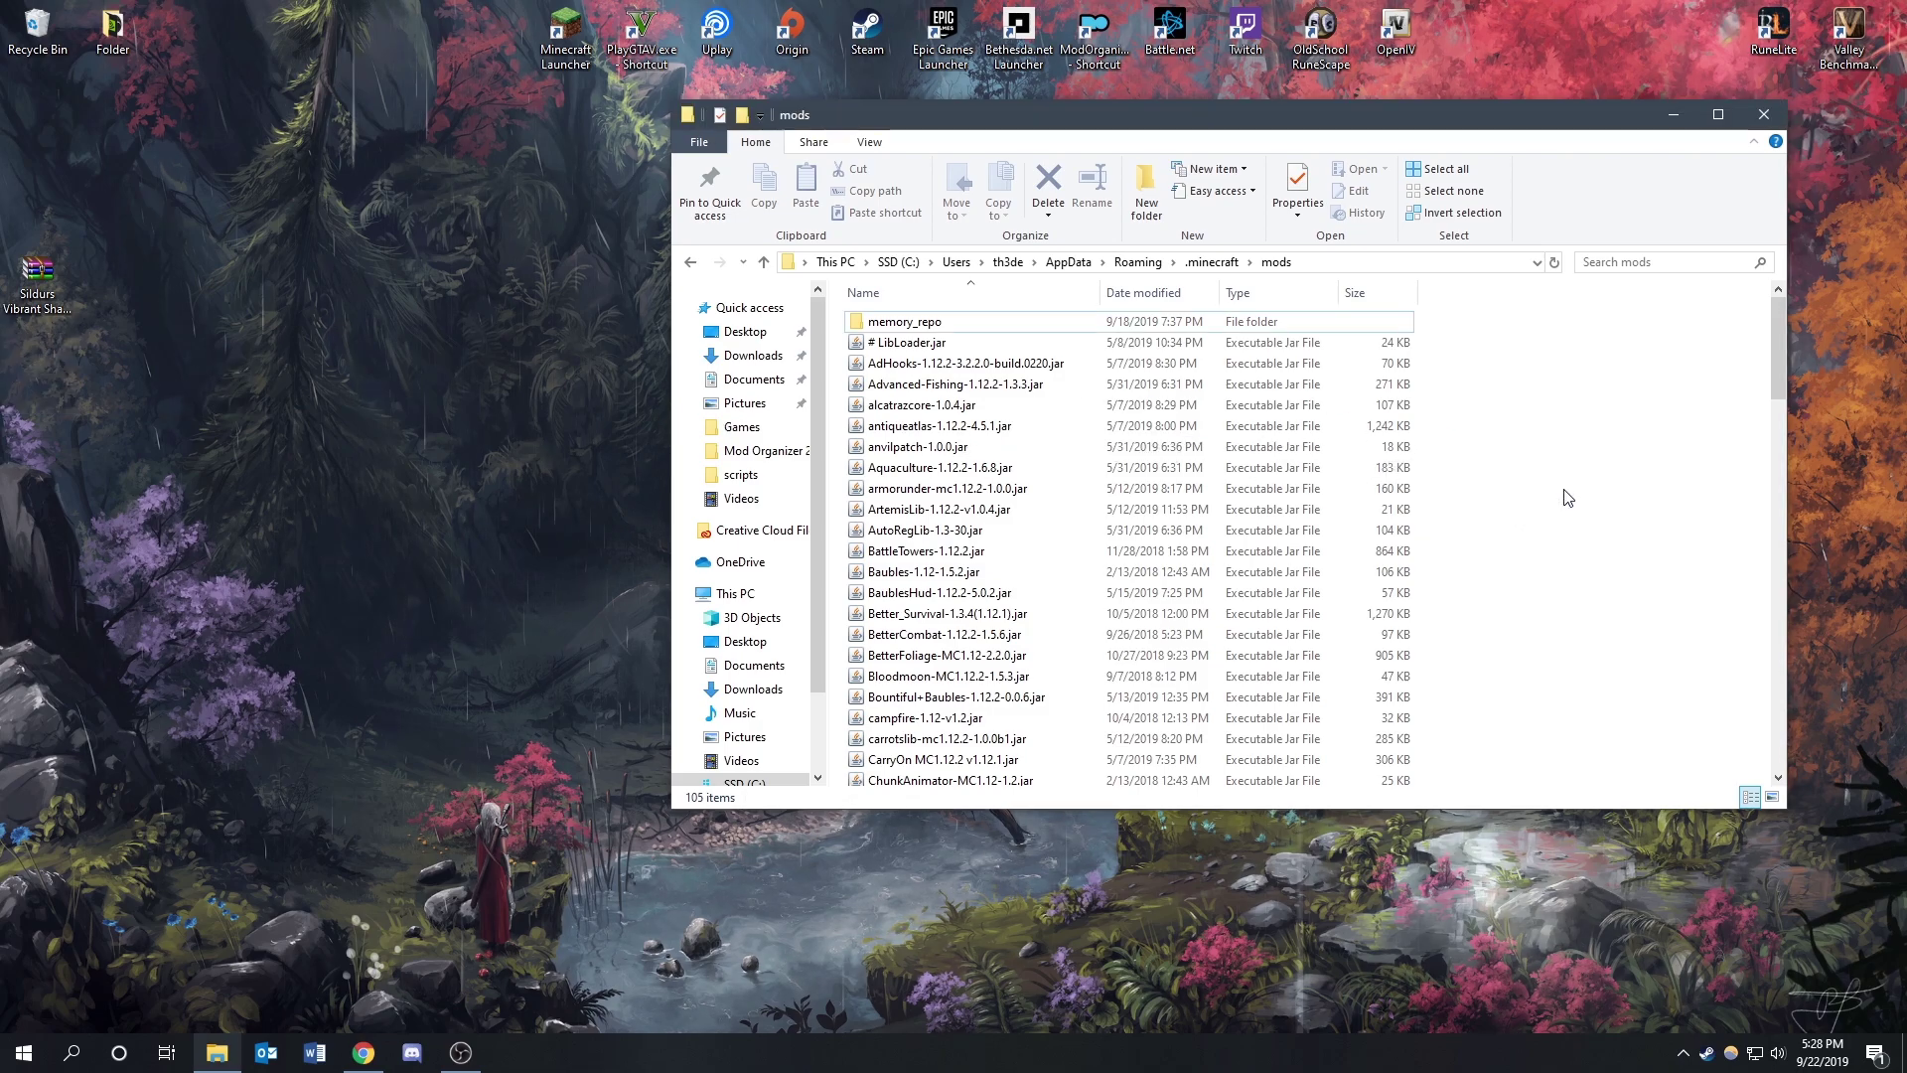
pyautogui.scroll(20, 1544, 537)
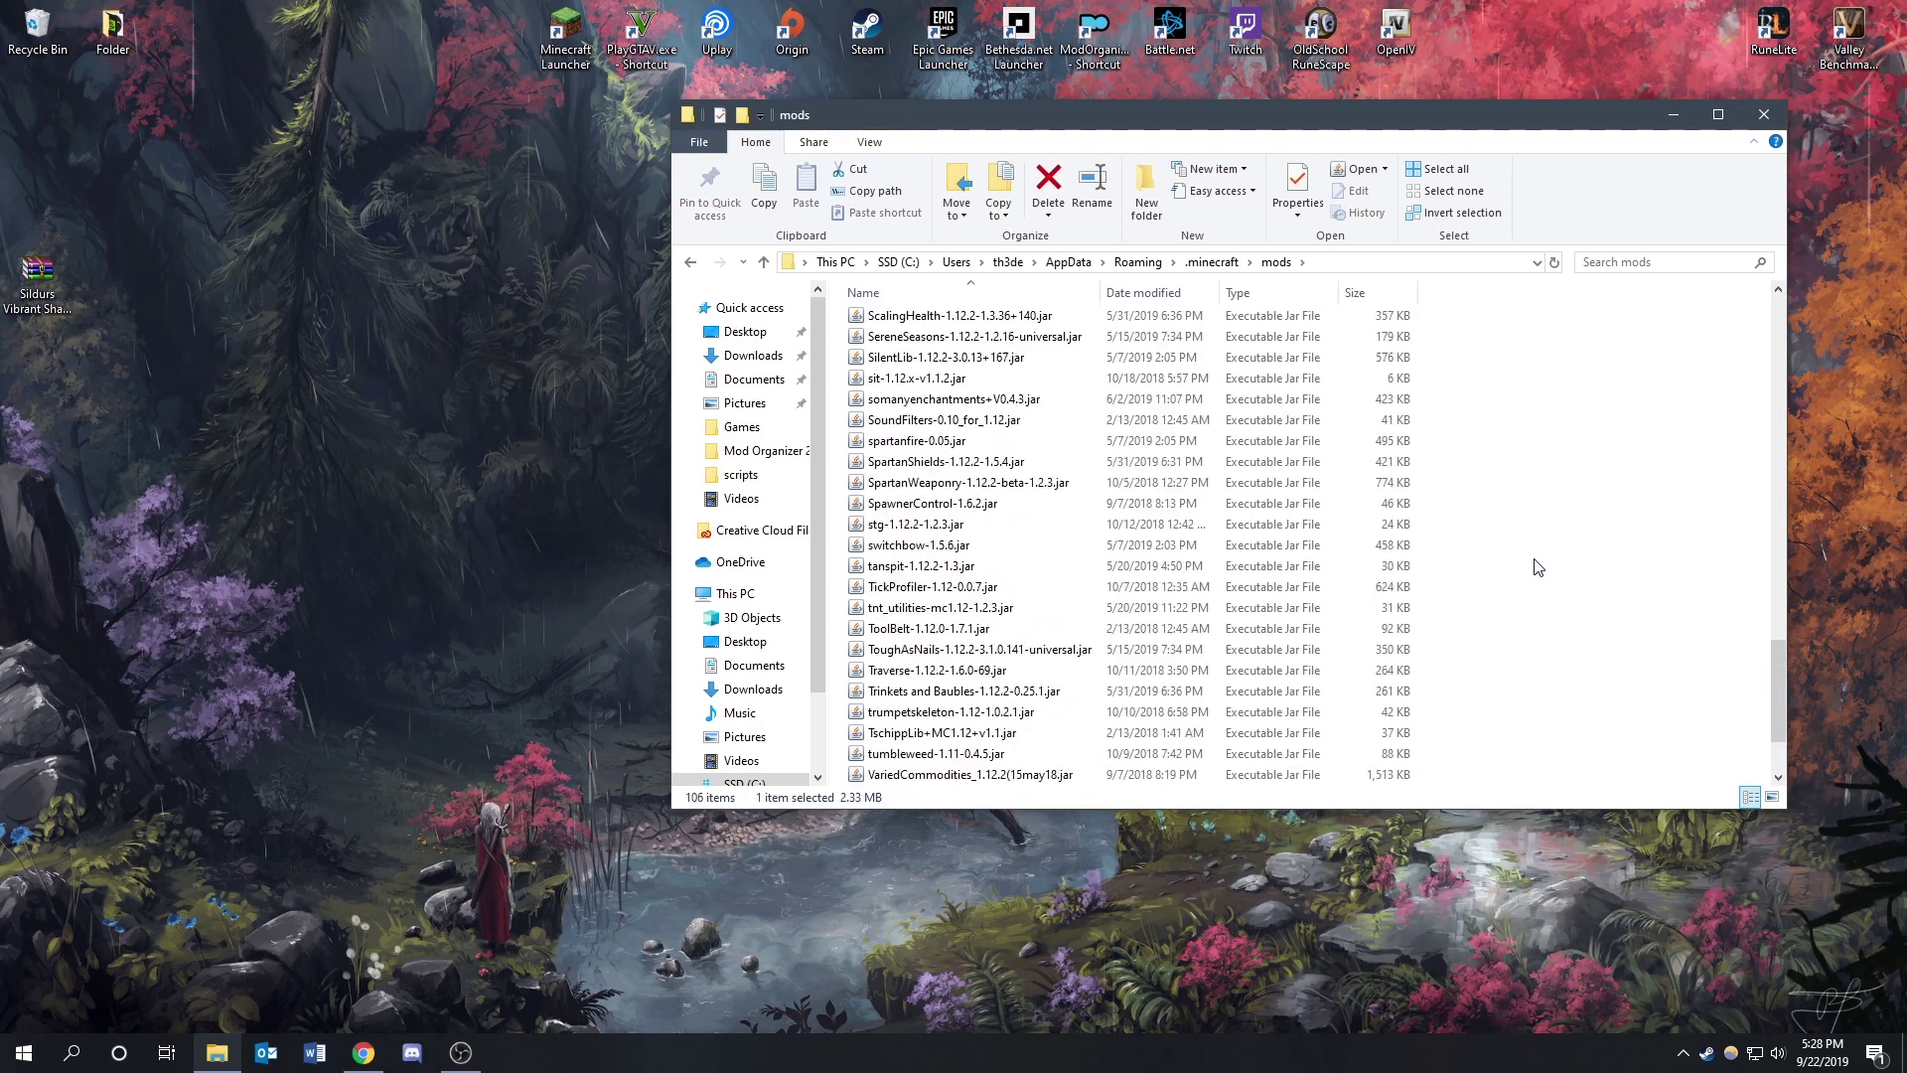
pyautogui.scroll(12, 1524, 509)
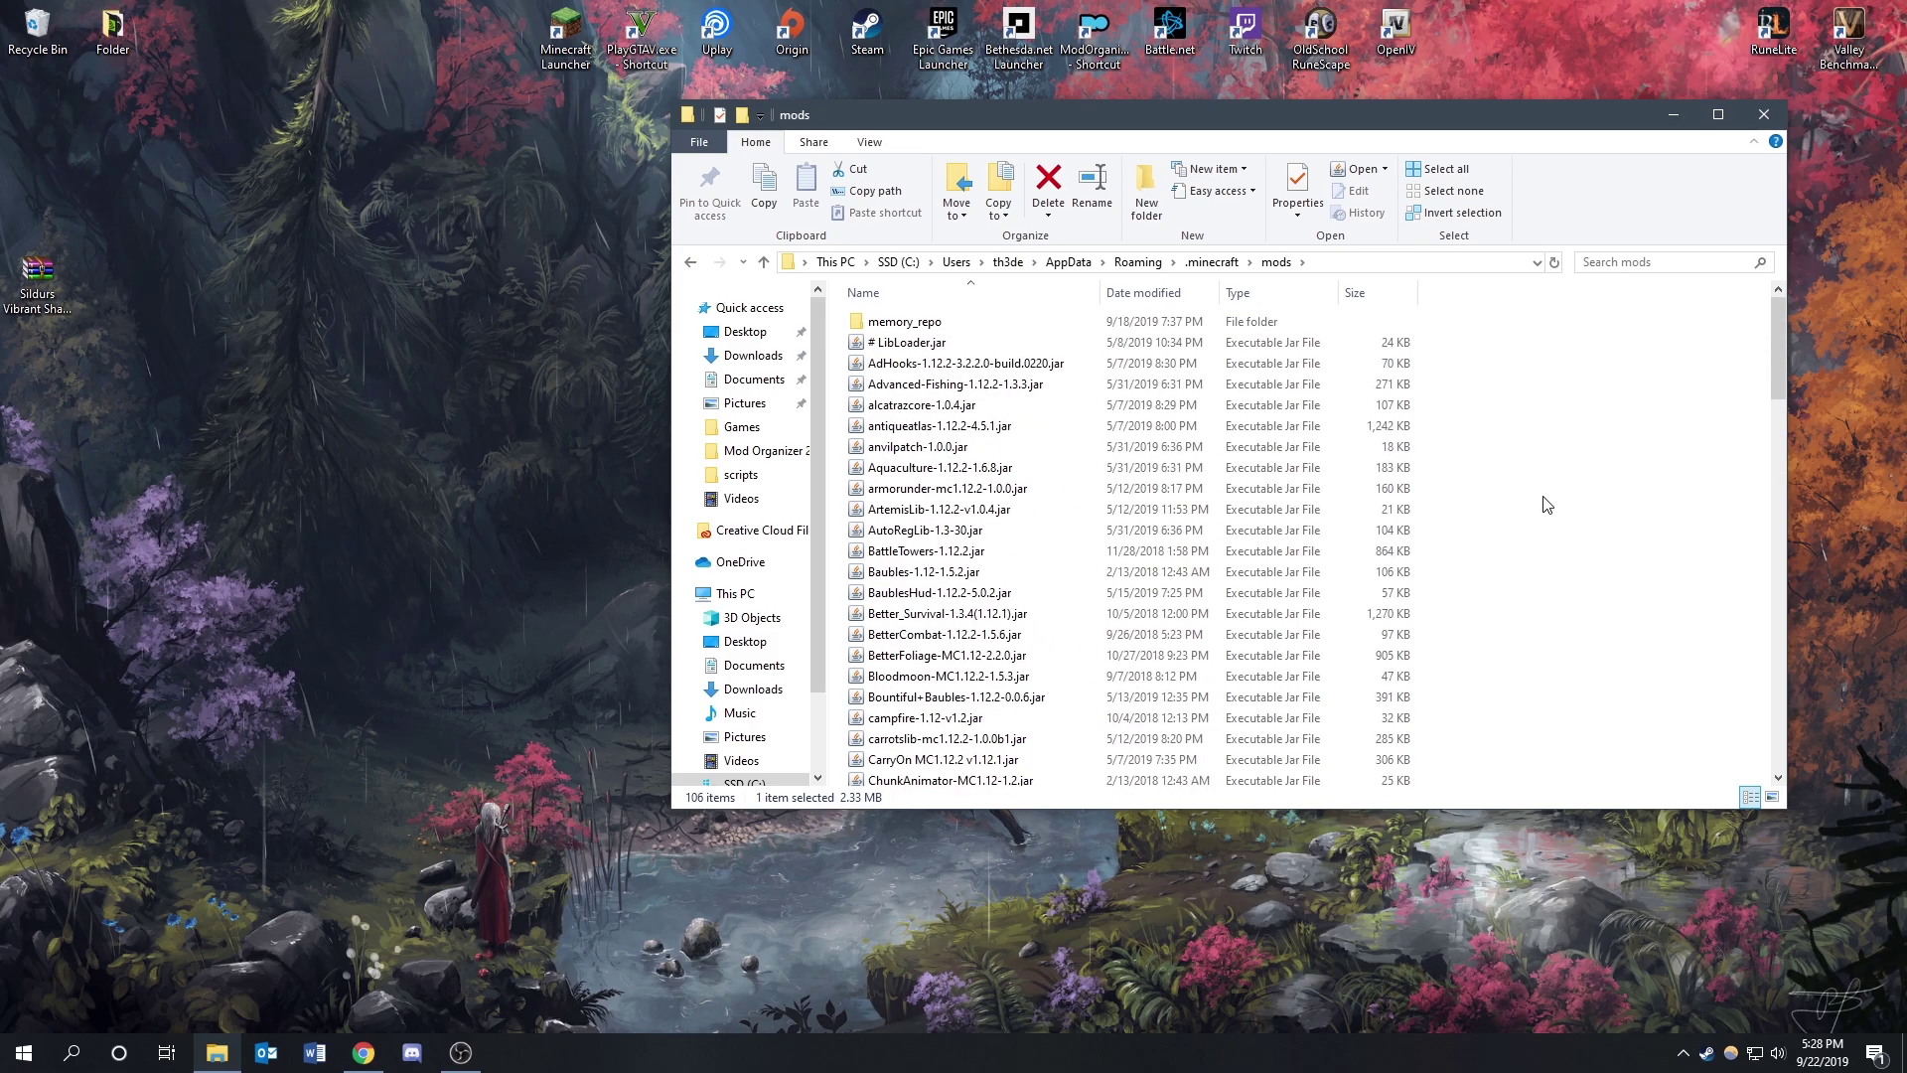
pyautogui.scroll(-20, 1535, 519)
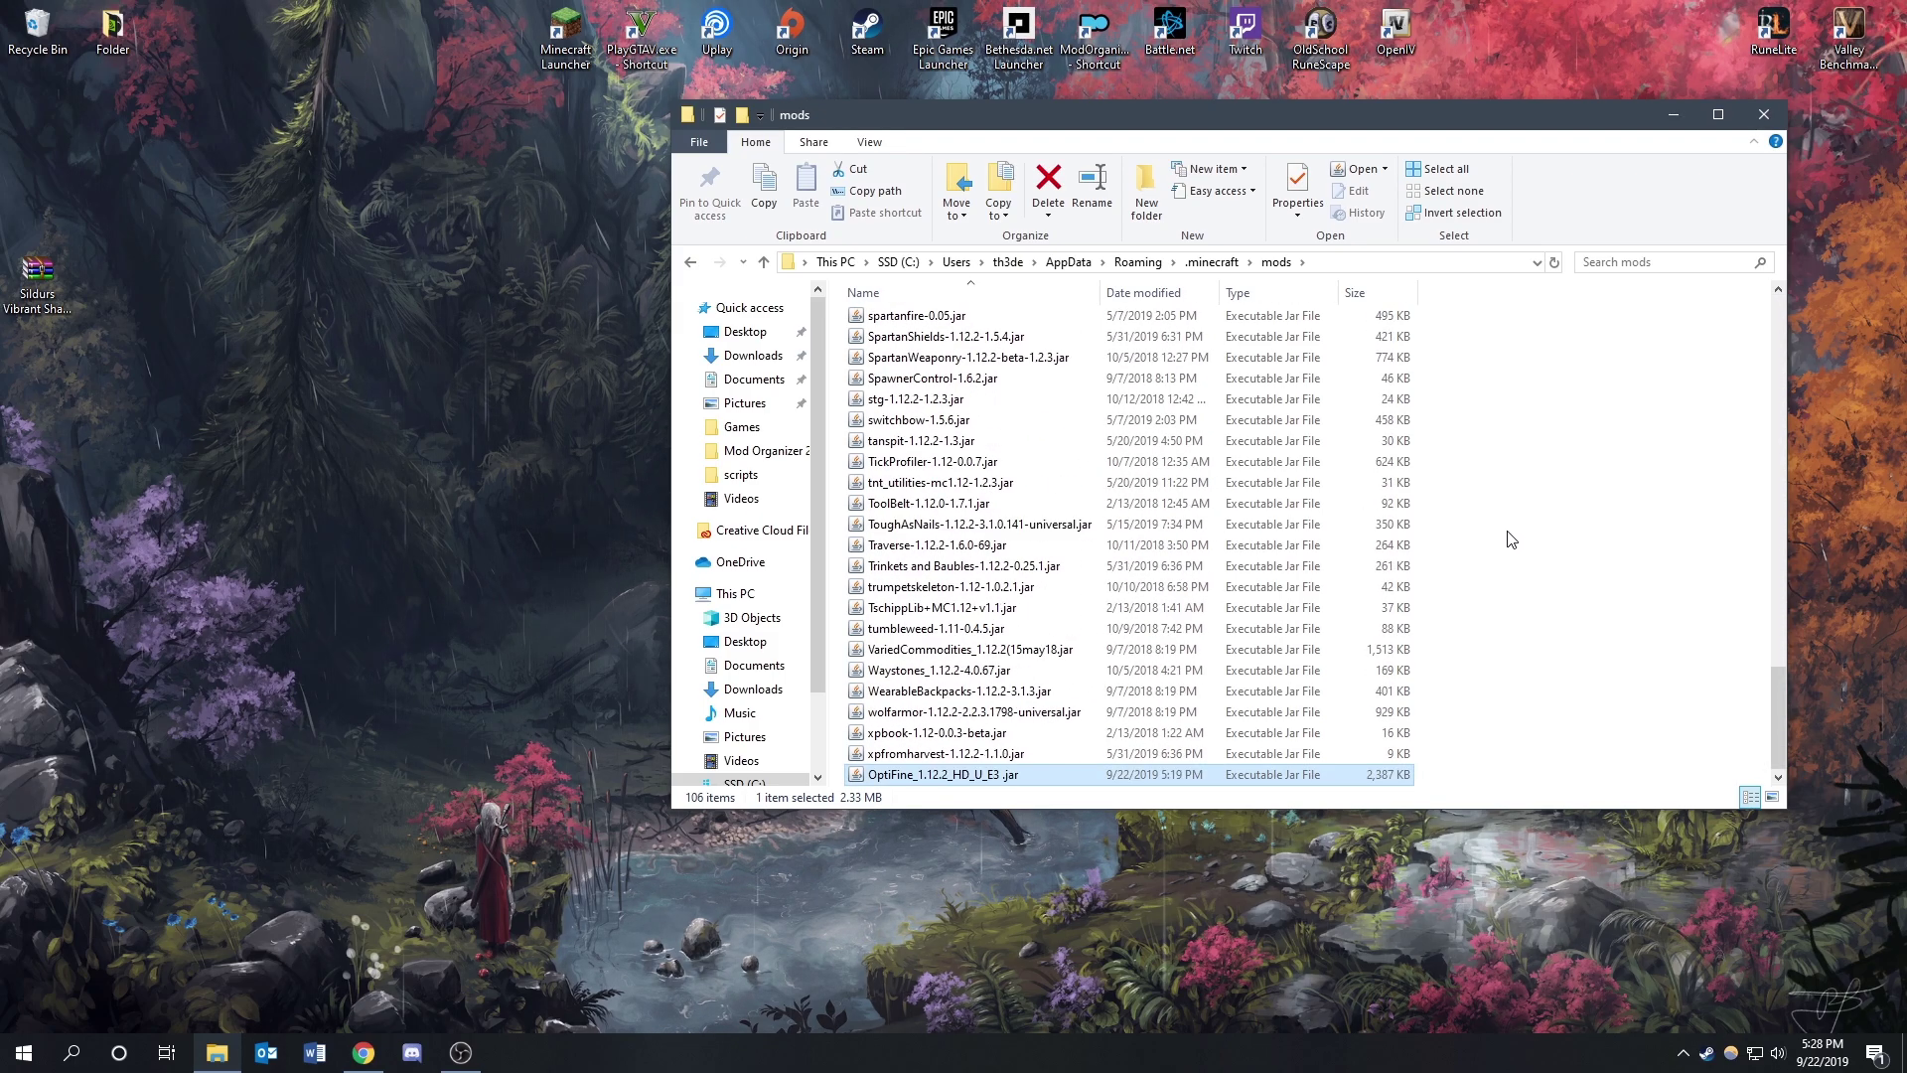
# Return to the .minecraft folder, then start the game from the Minecraft Launcher with the 1.12.2-forge1.12.2-14.23.5.2803 installation.
pyautogui.hotkey('alt', 'Left')
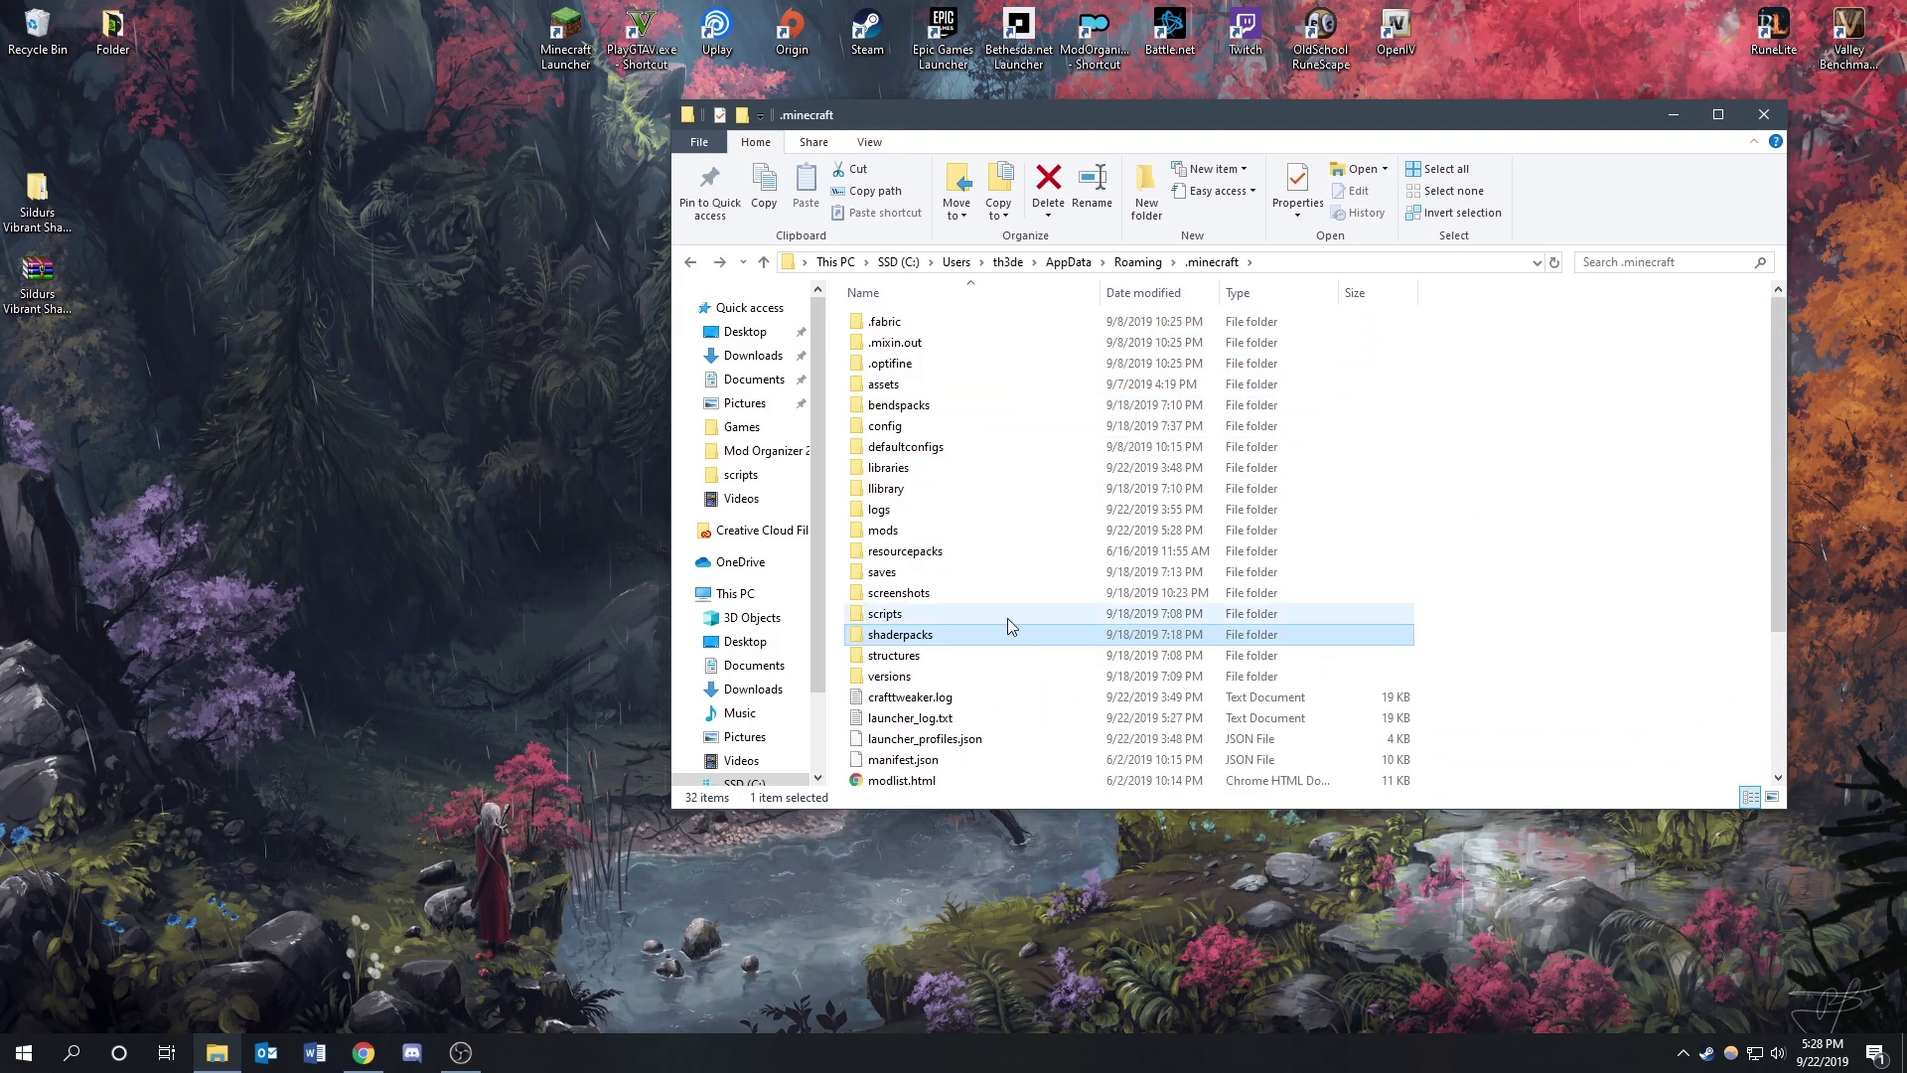
pyautogui.doubleClick(565, 35)
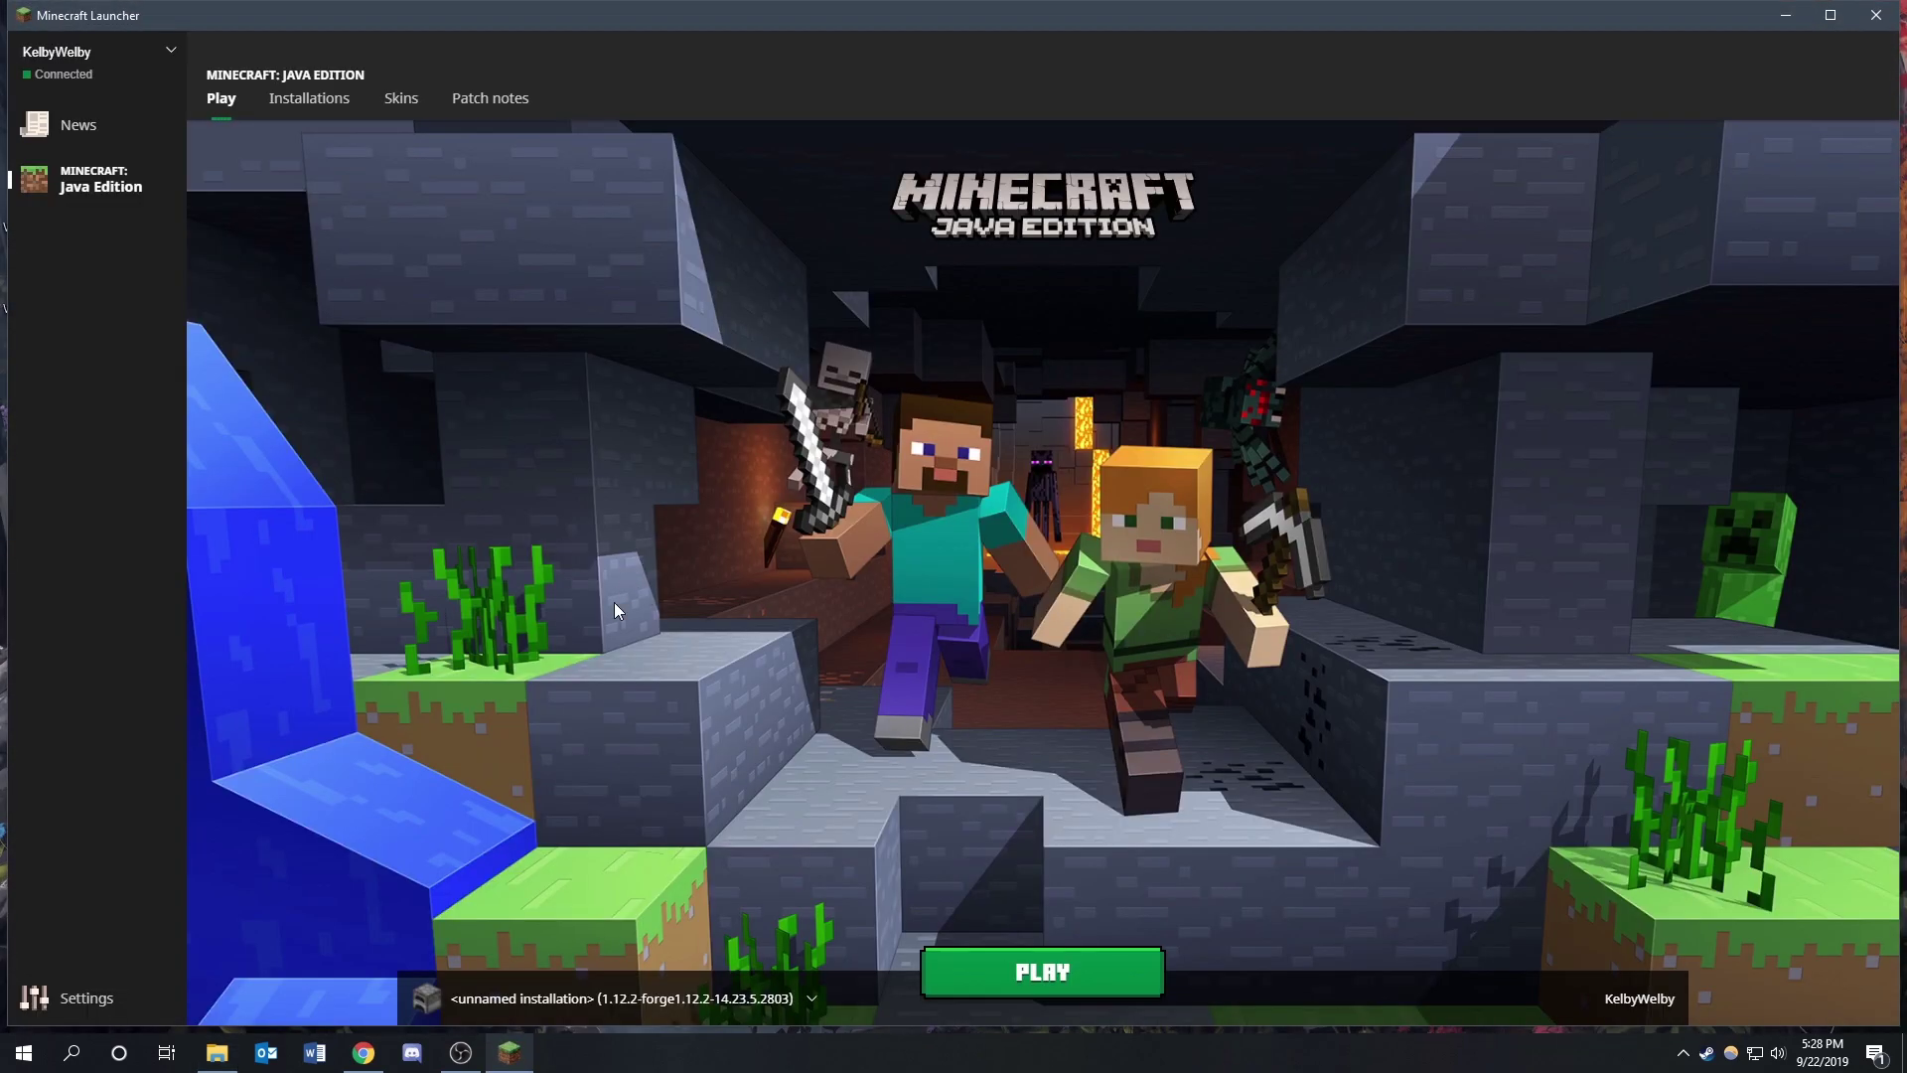
pyautogui.click(723, 999)
pyautogui.click(723, 999)
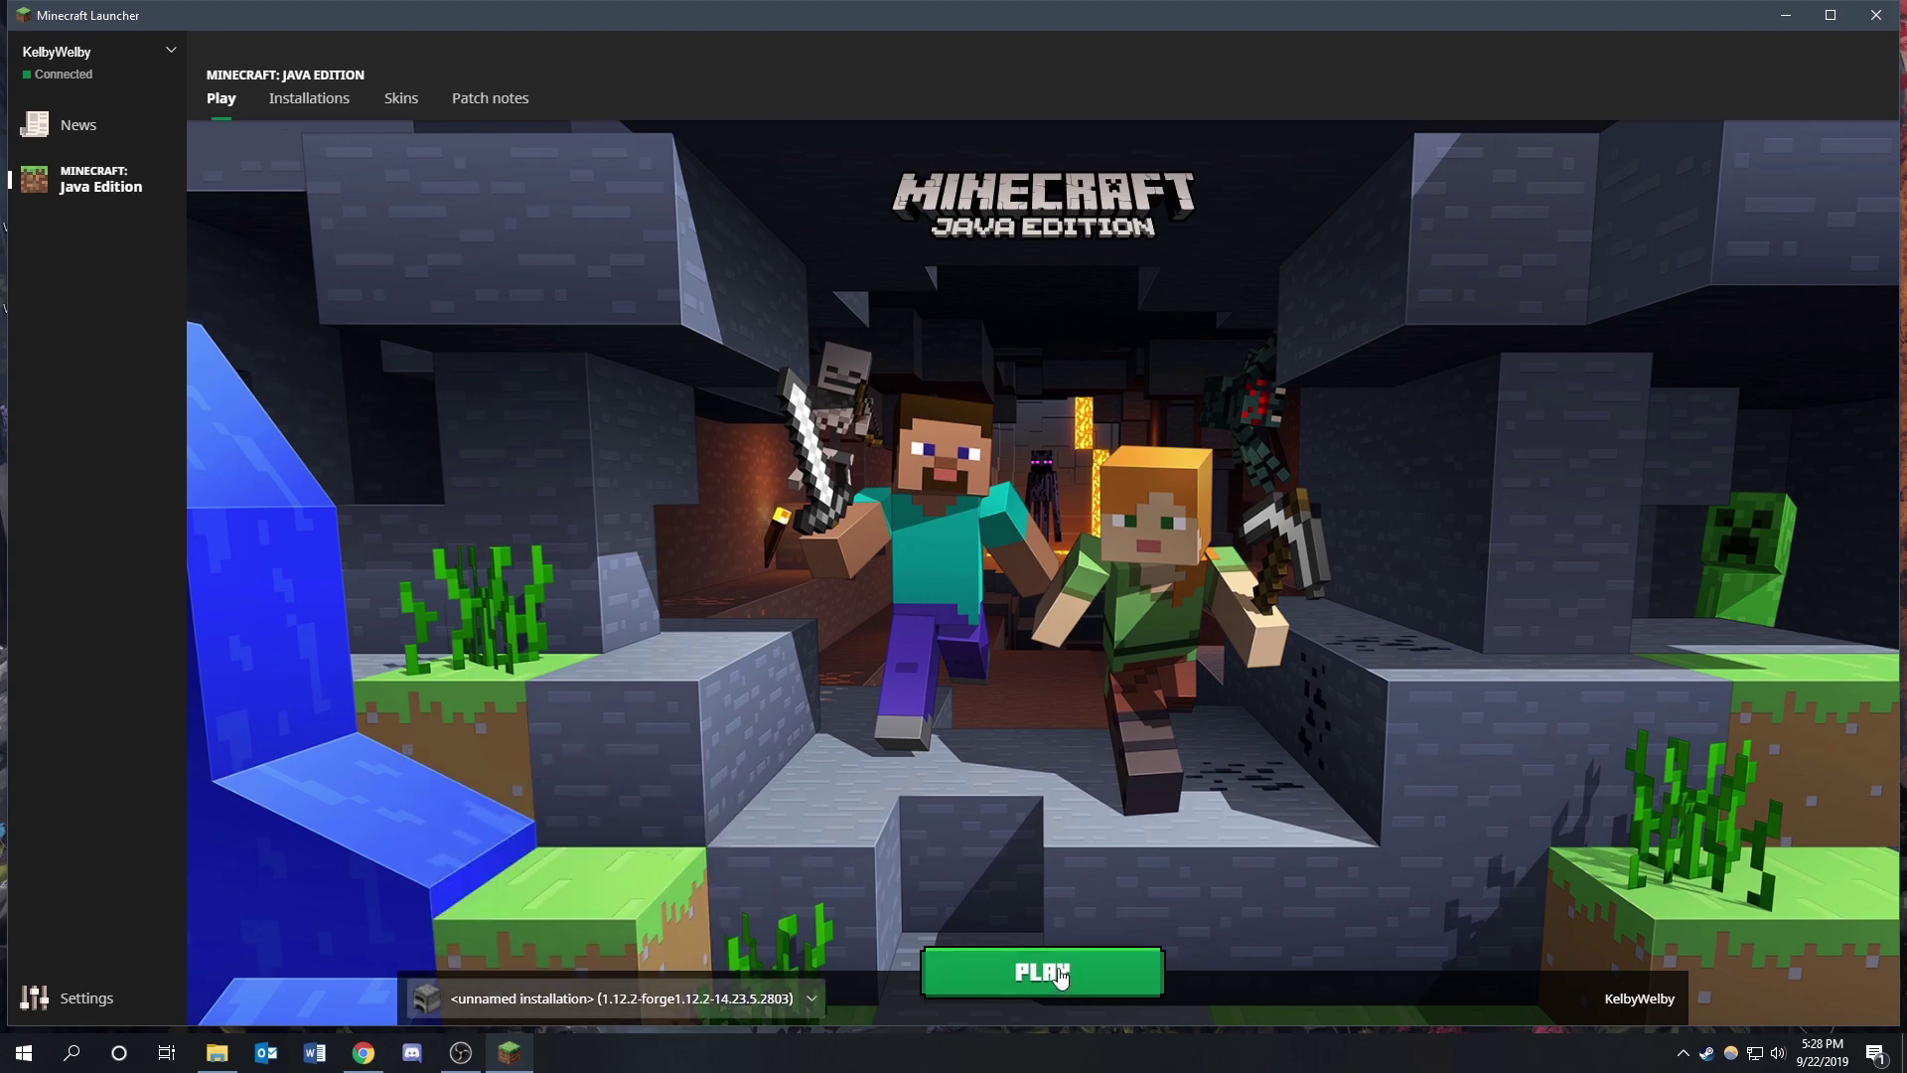
pyautogui.click(1097, 978)
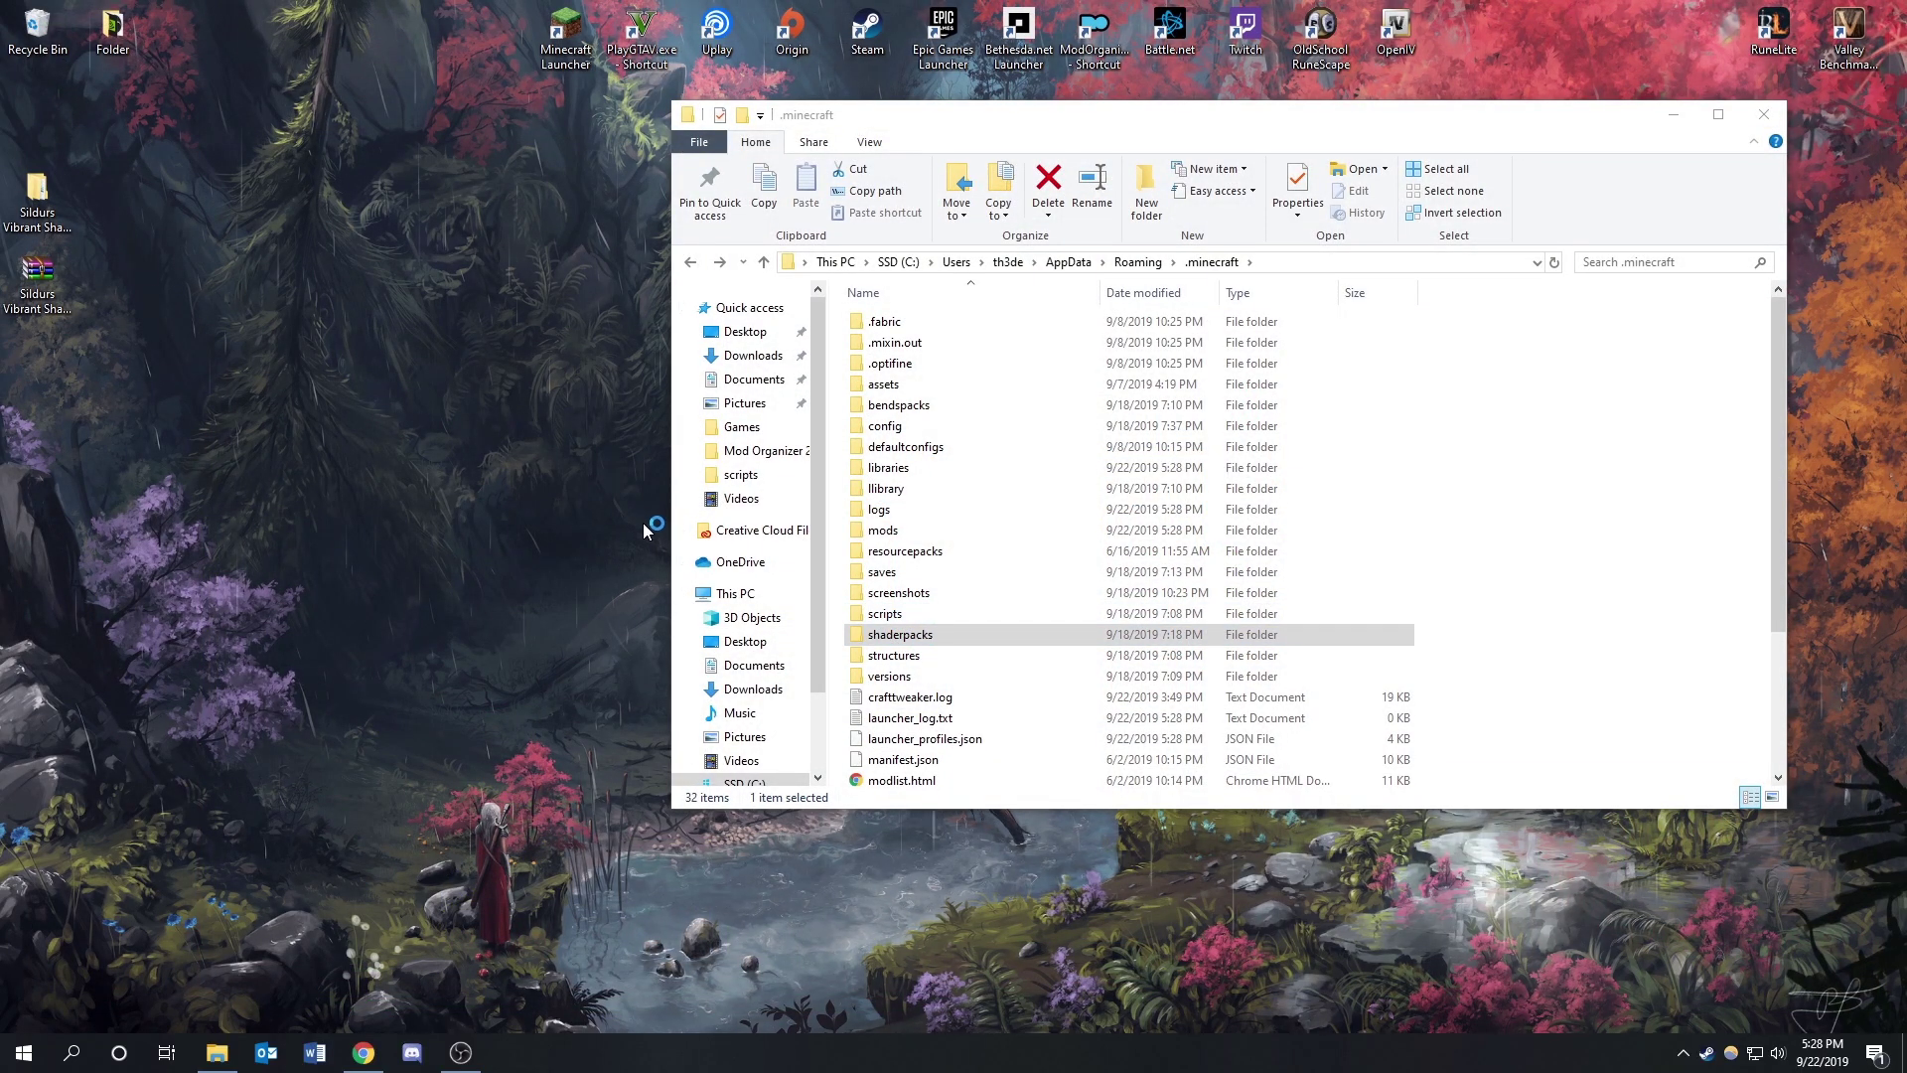
pyautogui.click(943, 641)
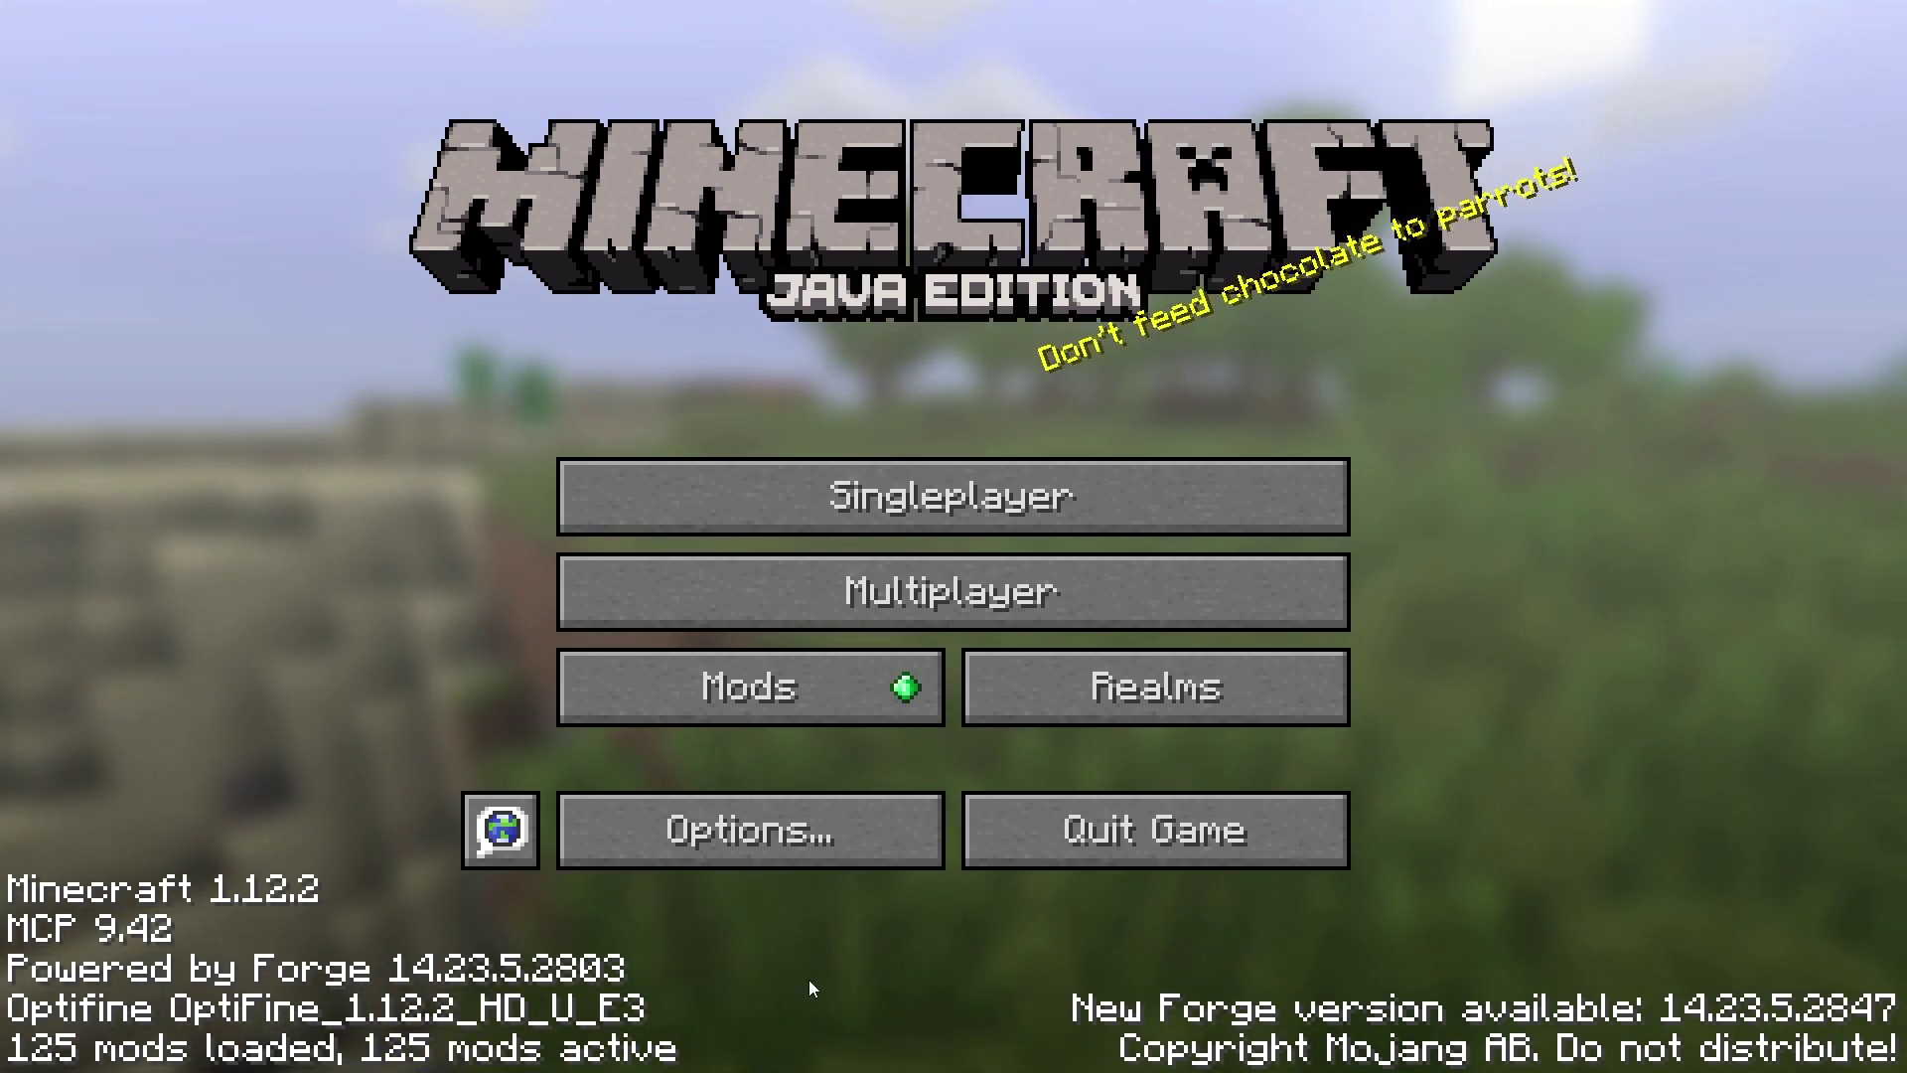
# Open the shader pack list from the game's video settings.
pyautogui.click(774, 813)
pyautogui.click(673, 511)
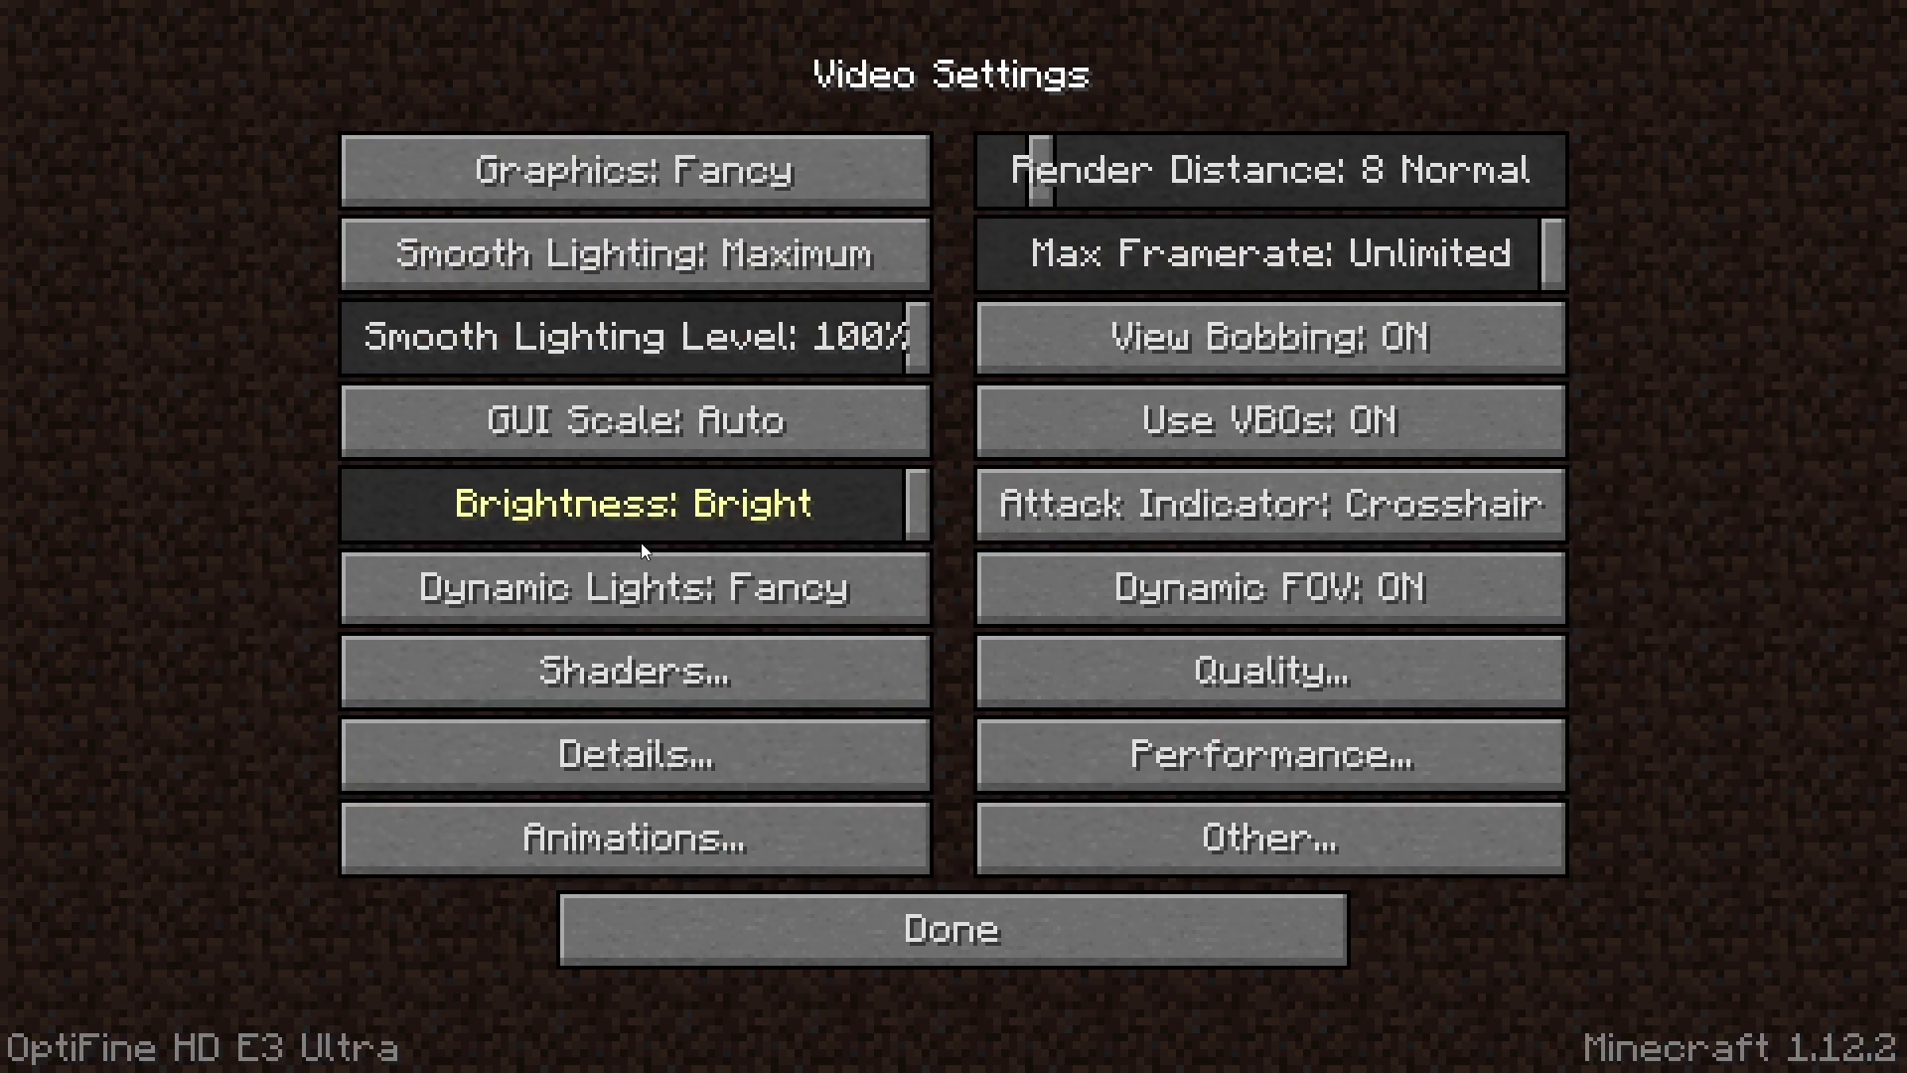
pyautogui.click(587, 672)
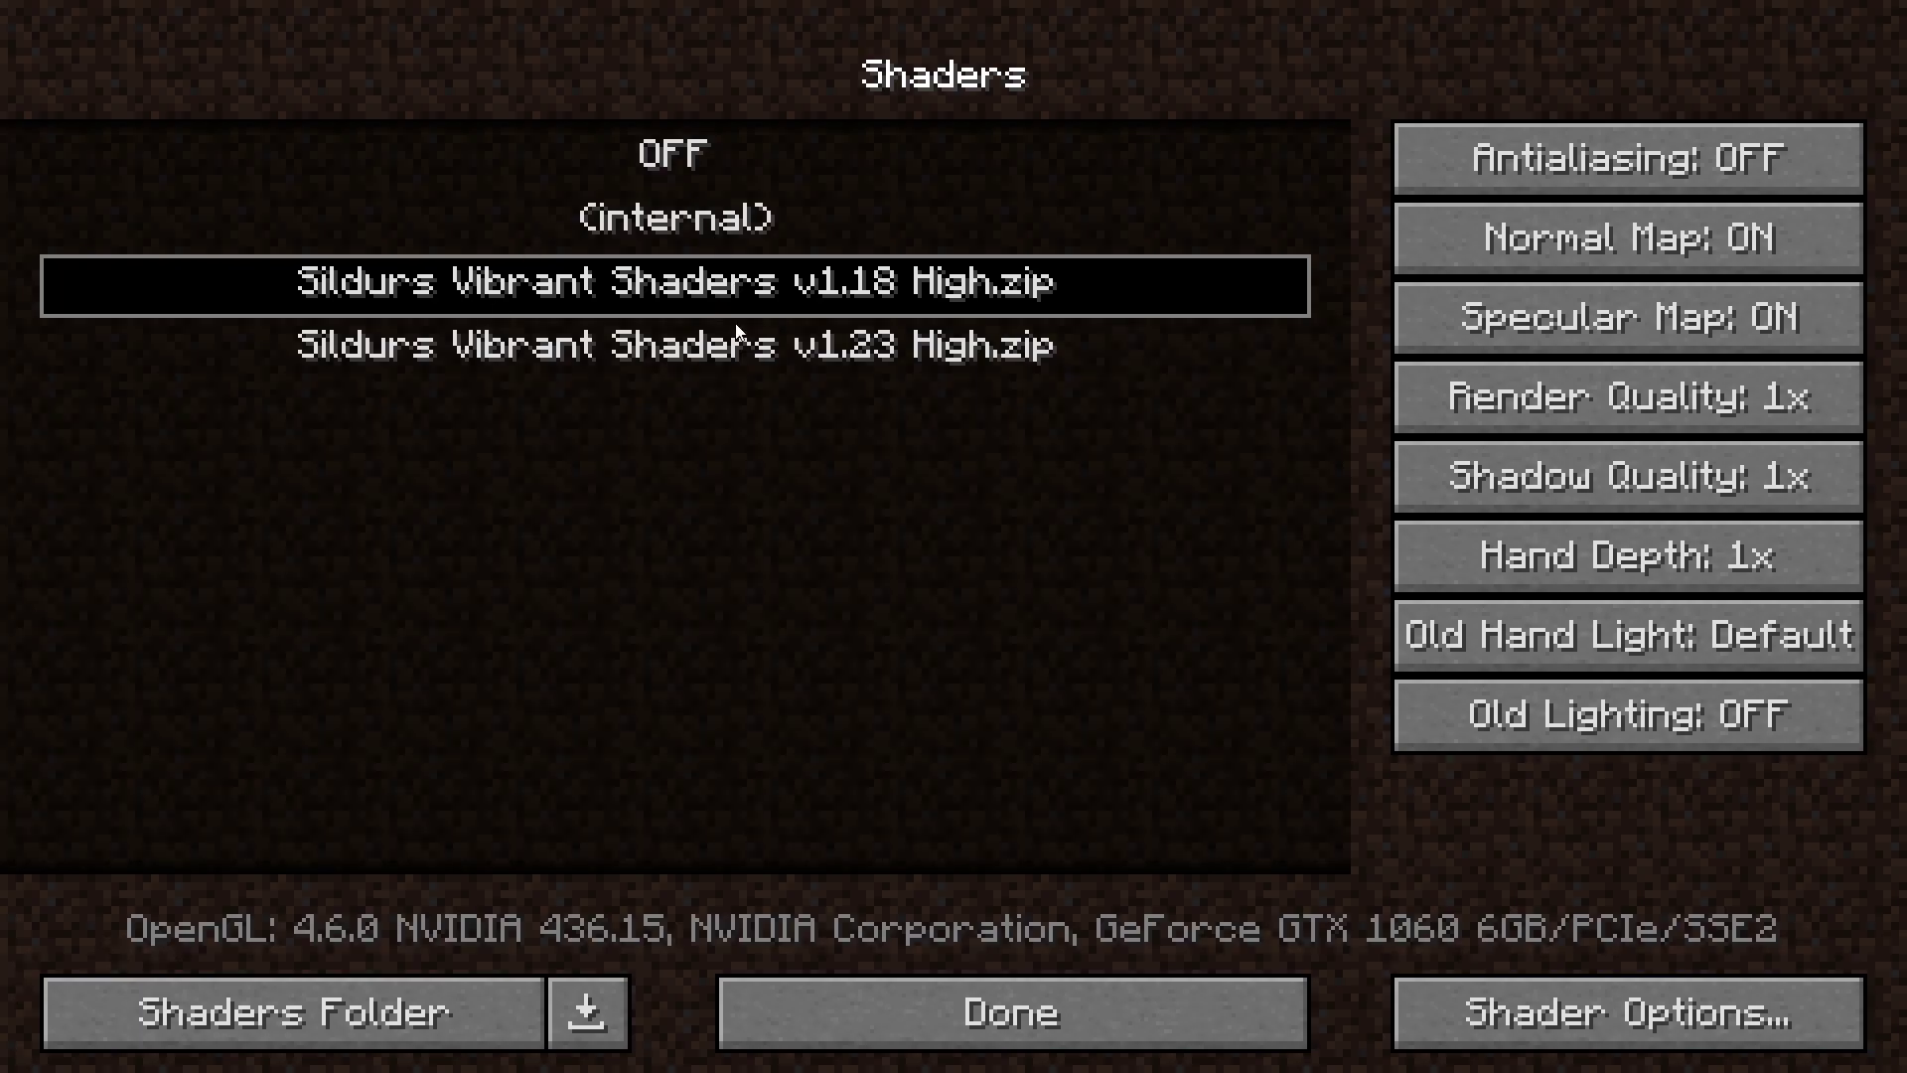
# Examine the Bloom and Sky & Lighting settings in the shader options of Sildurs Vibrant Shaders v1.18 High.zip.
pyautogui.click(1564, 1019)
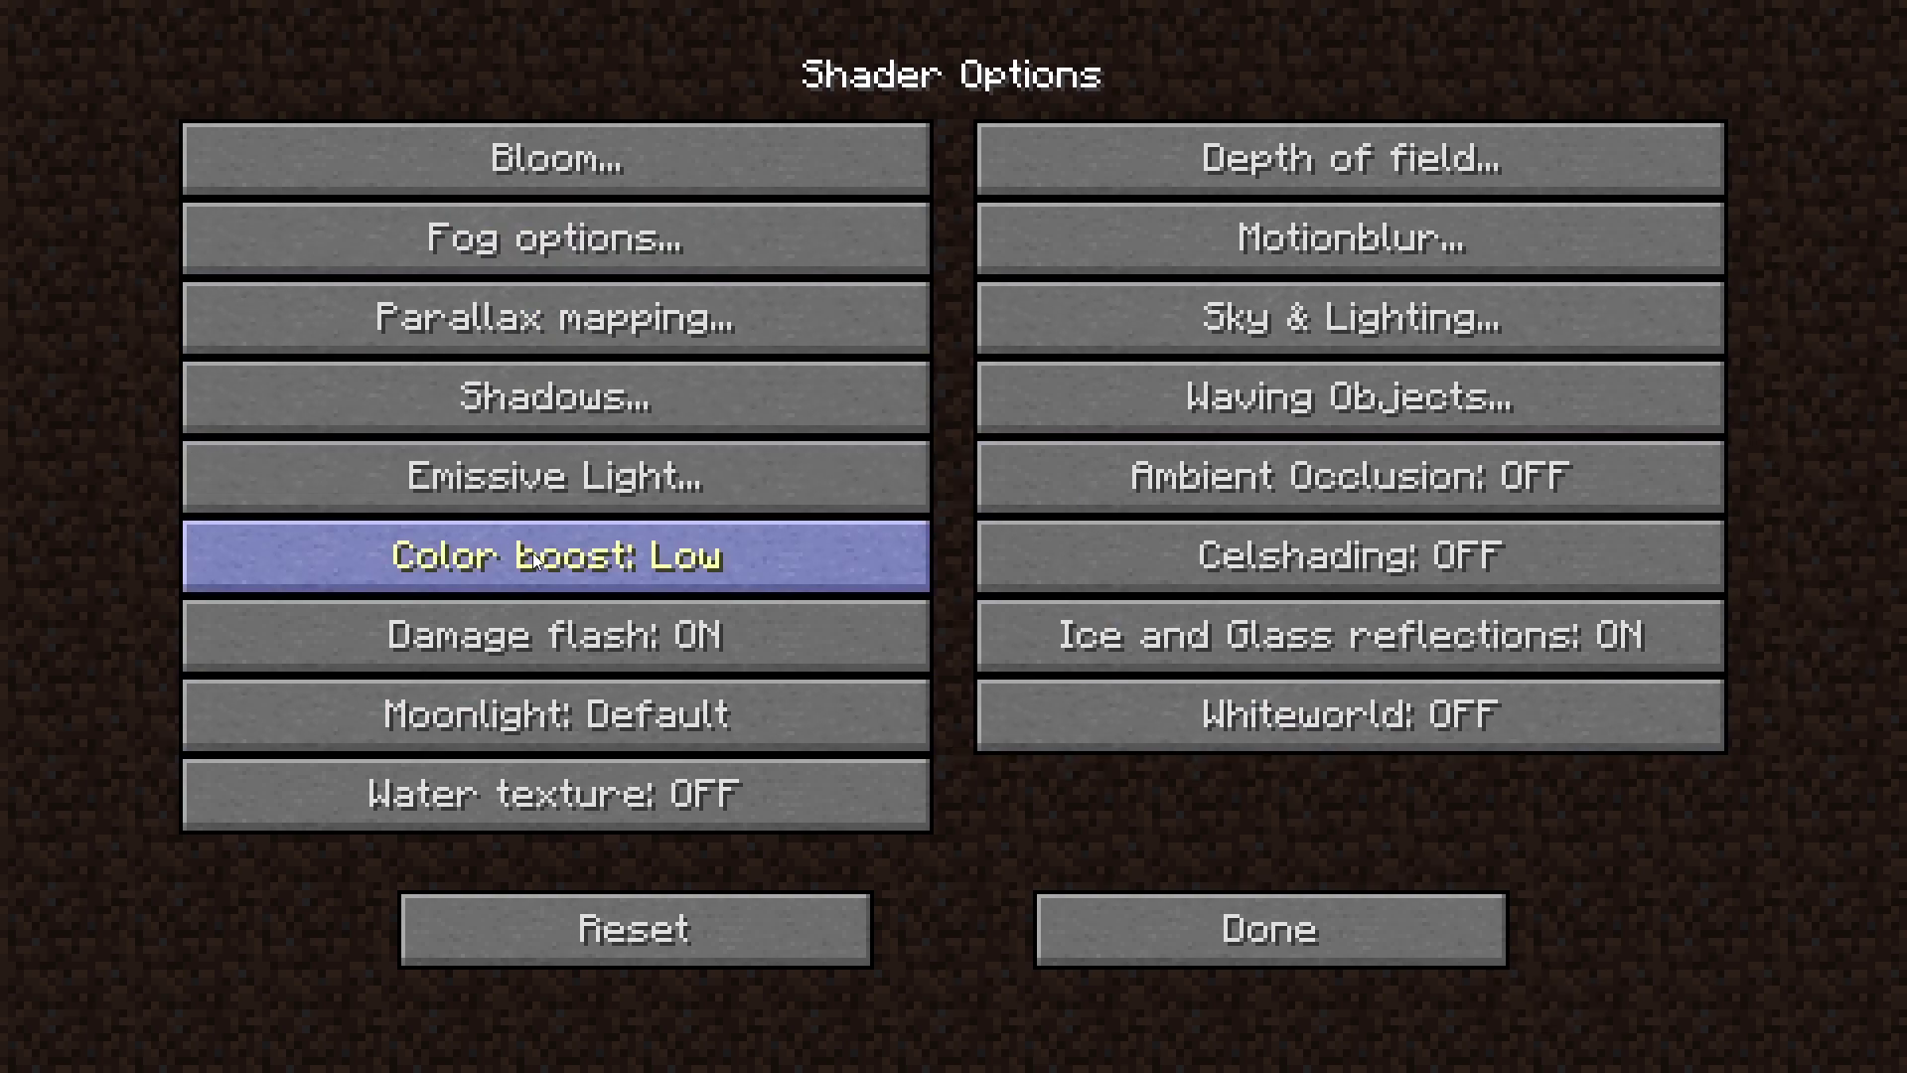
pyautogui.click(600, 157)
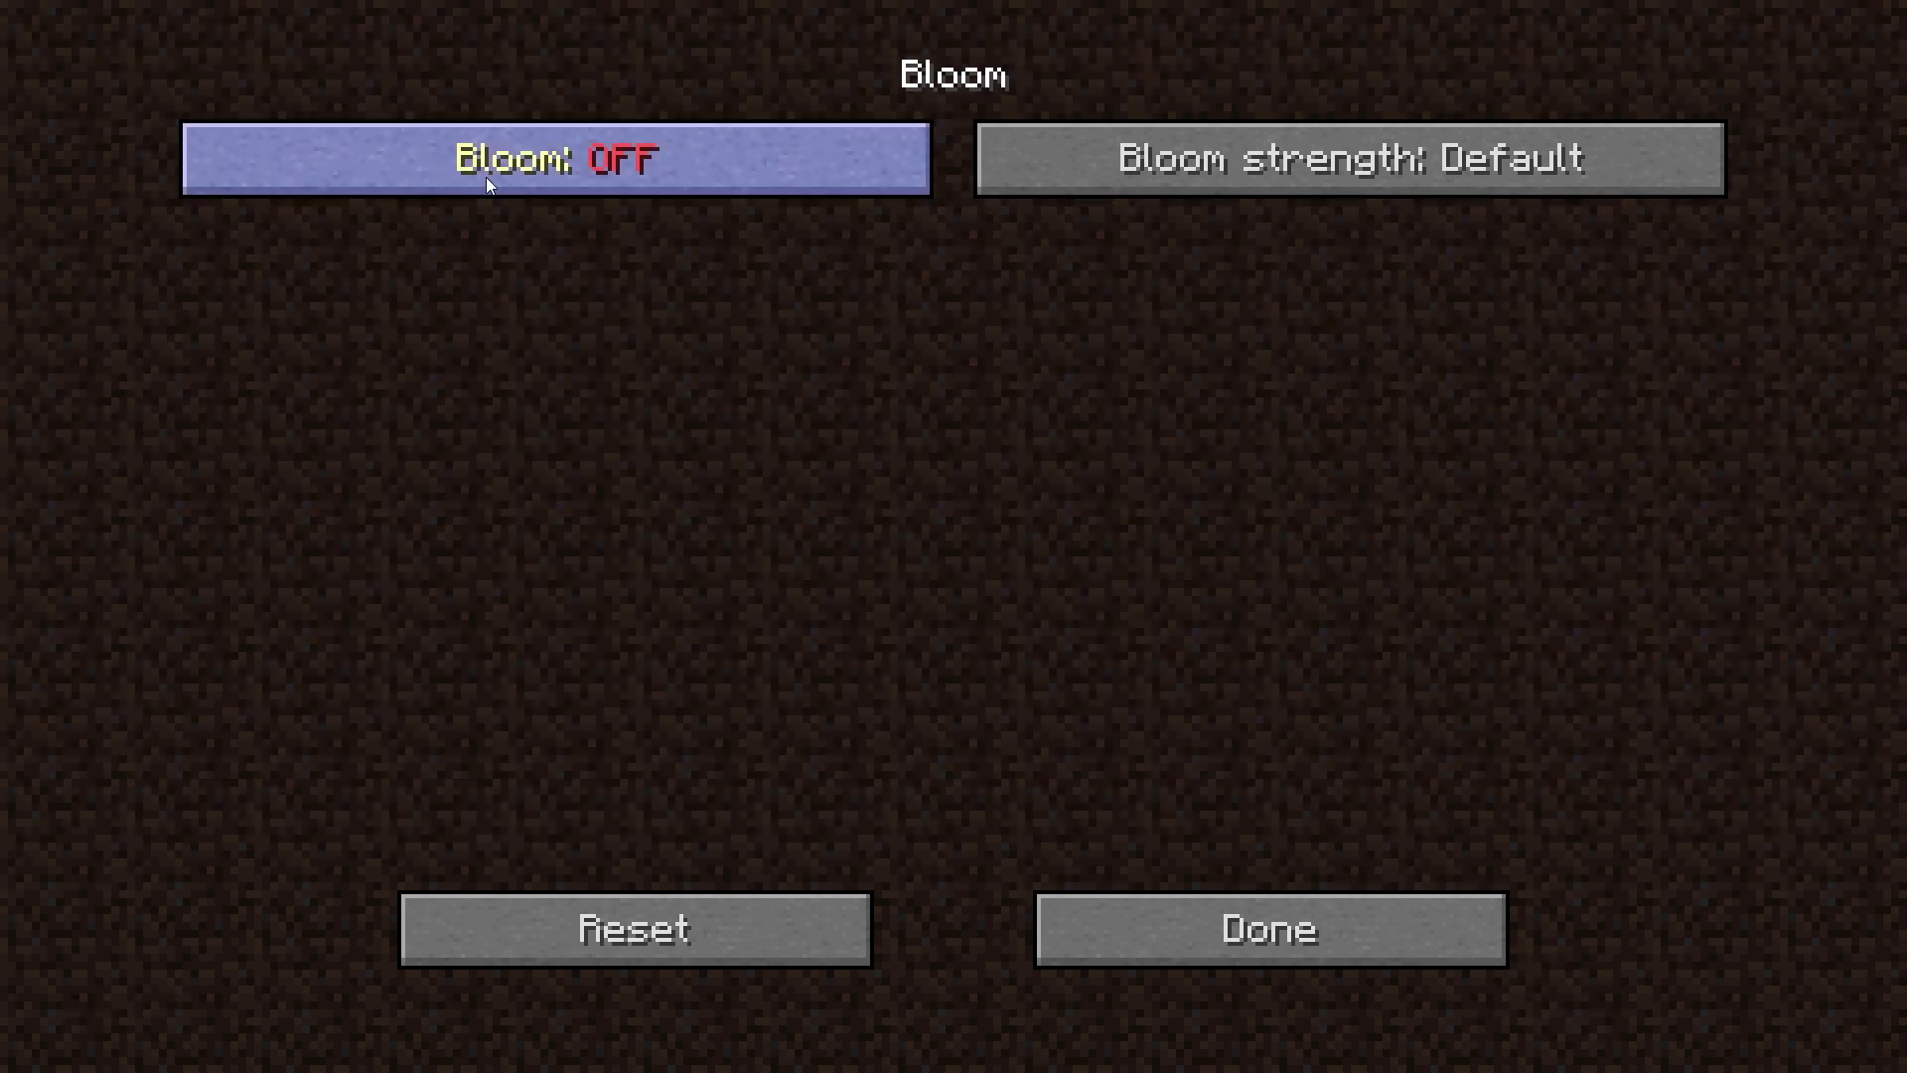
pyautogui.click(1148, 933)
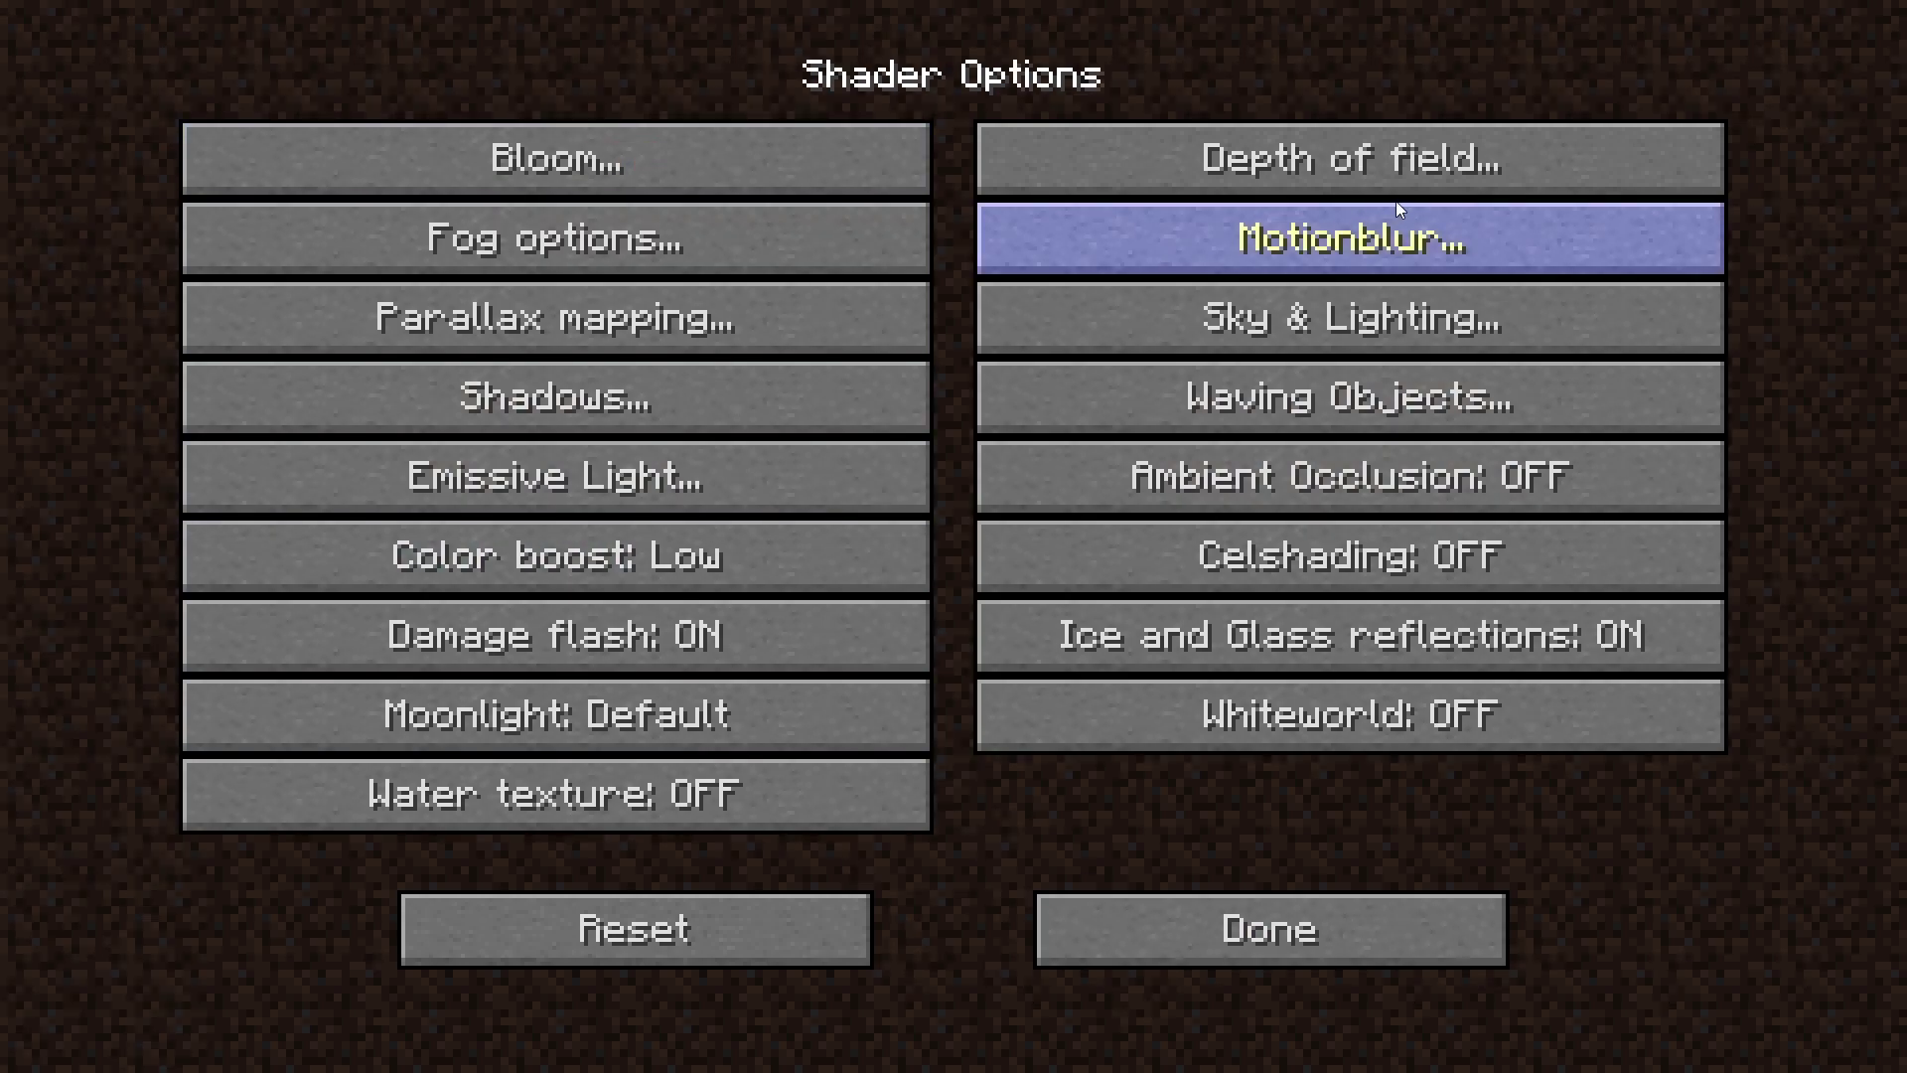
pyautogui.click(1404, 333)
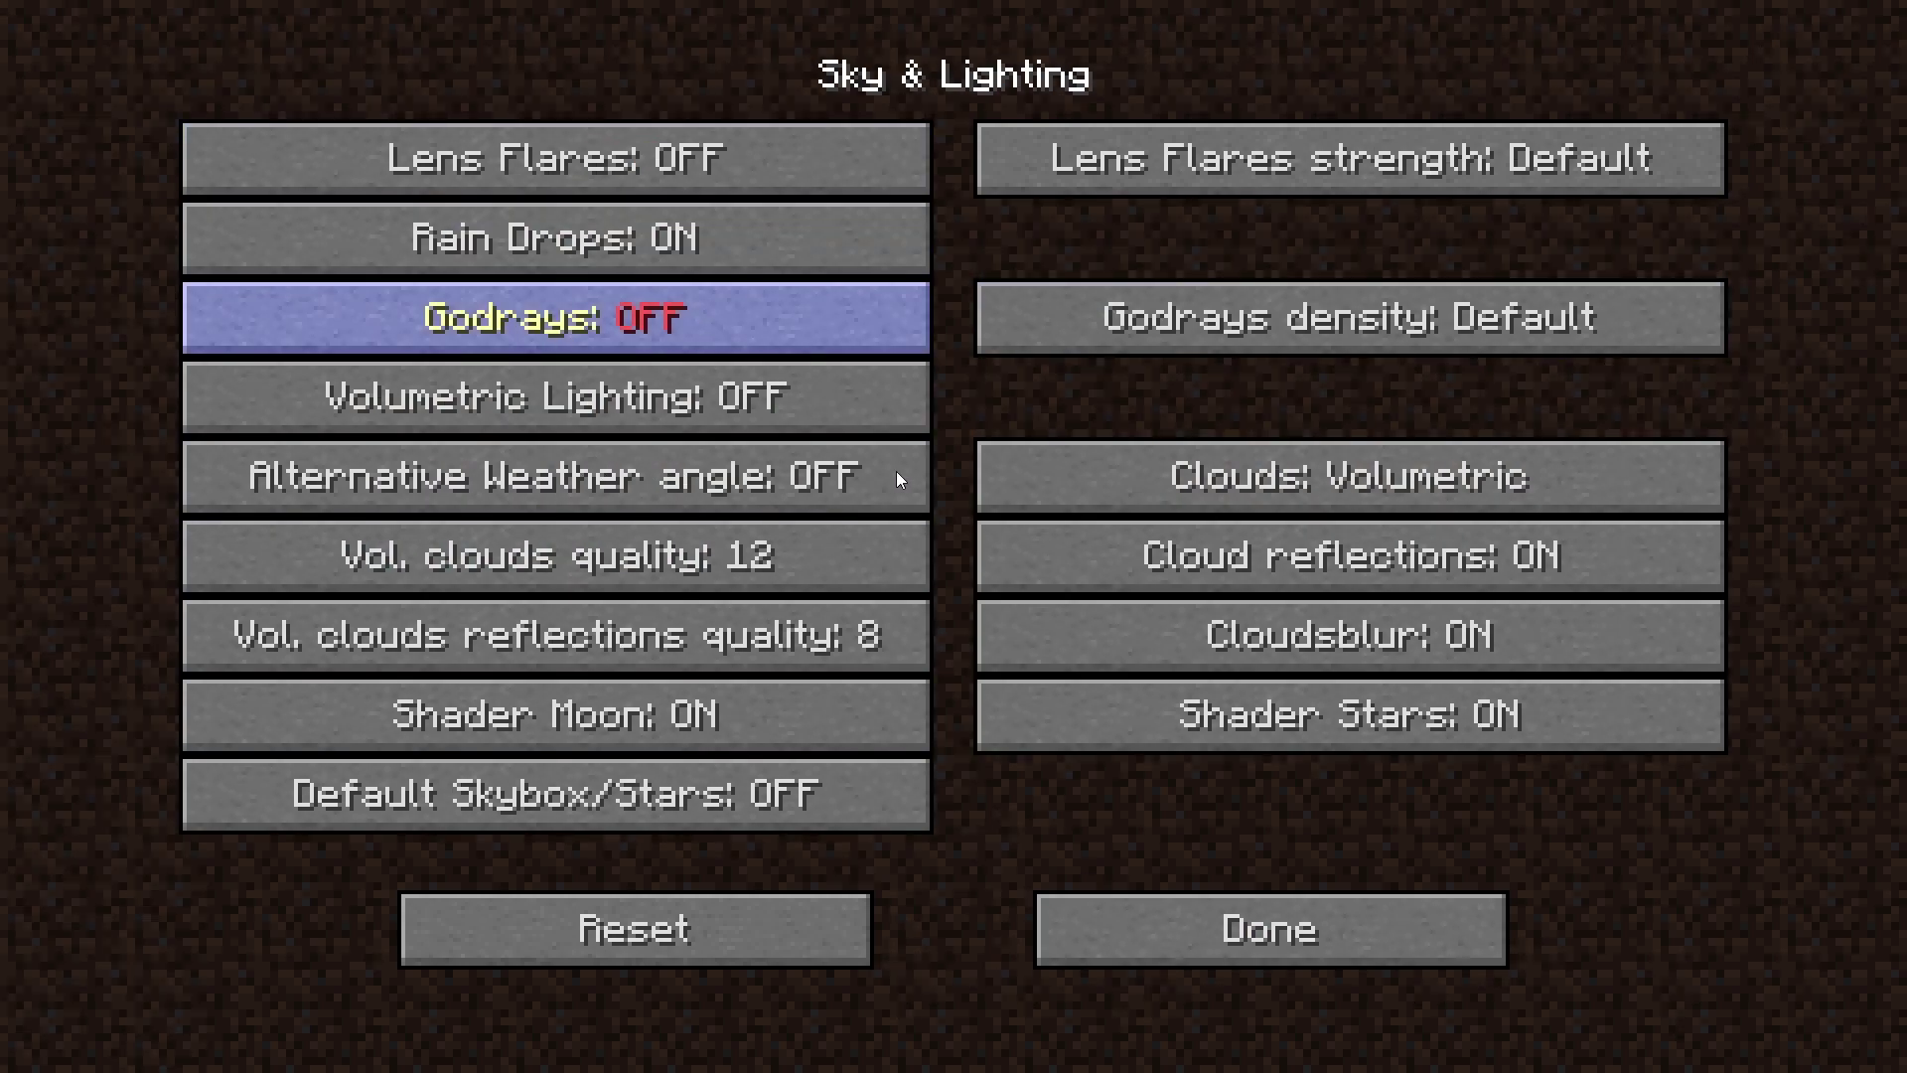
pyautogui.click(1287, 928)
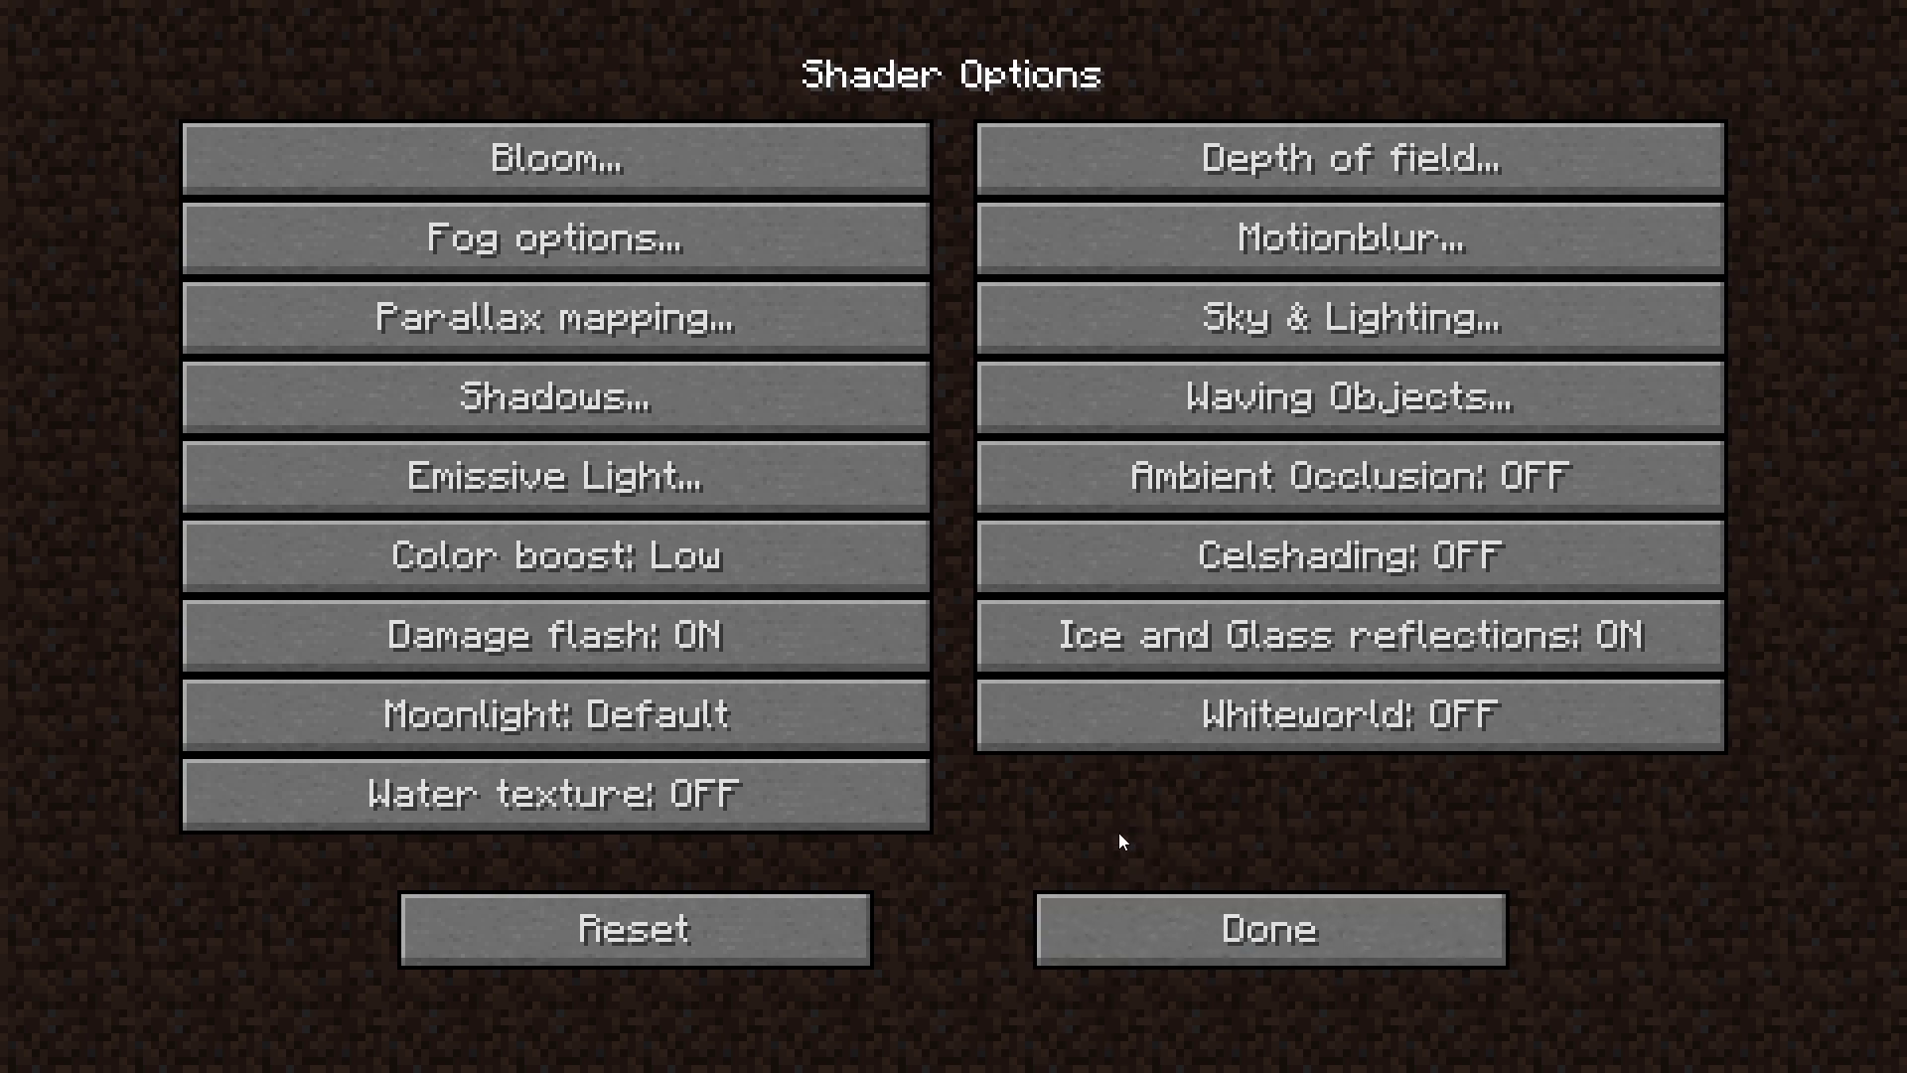
pyautogui.click(1125, 928)
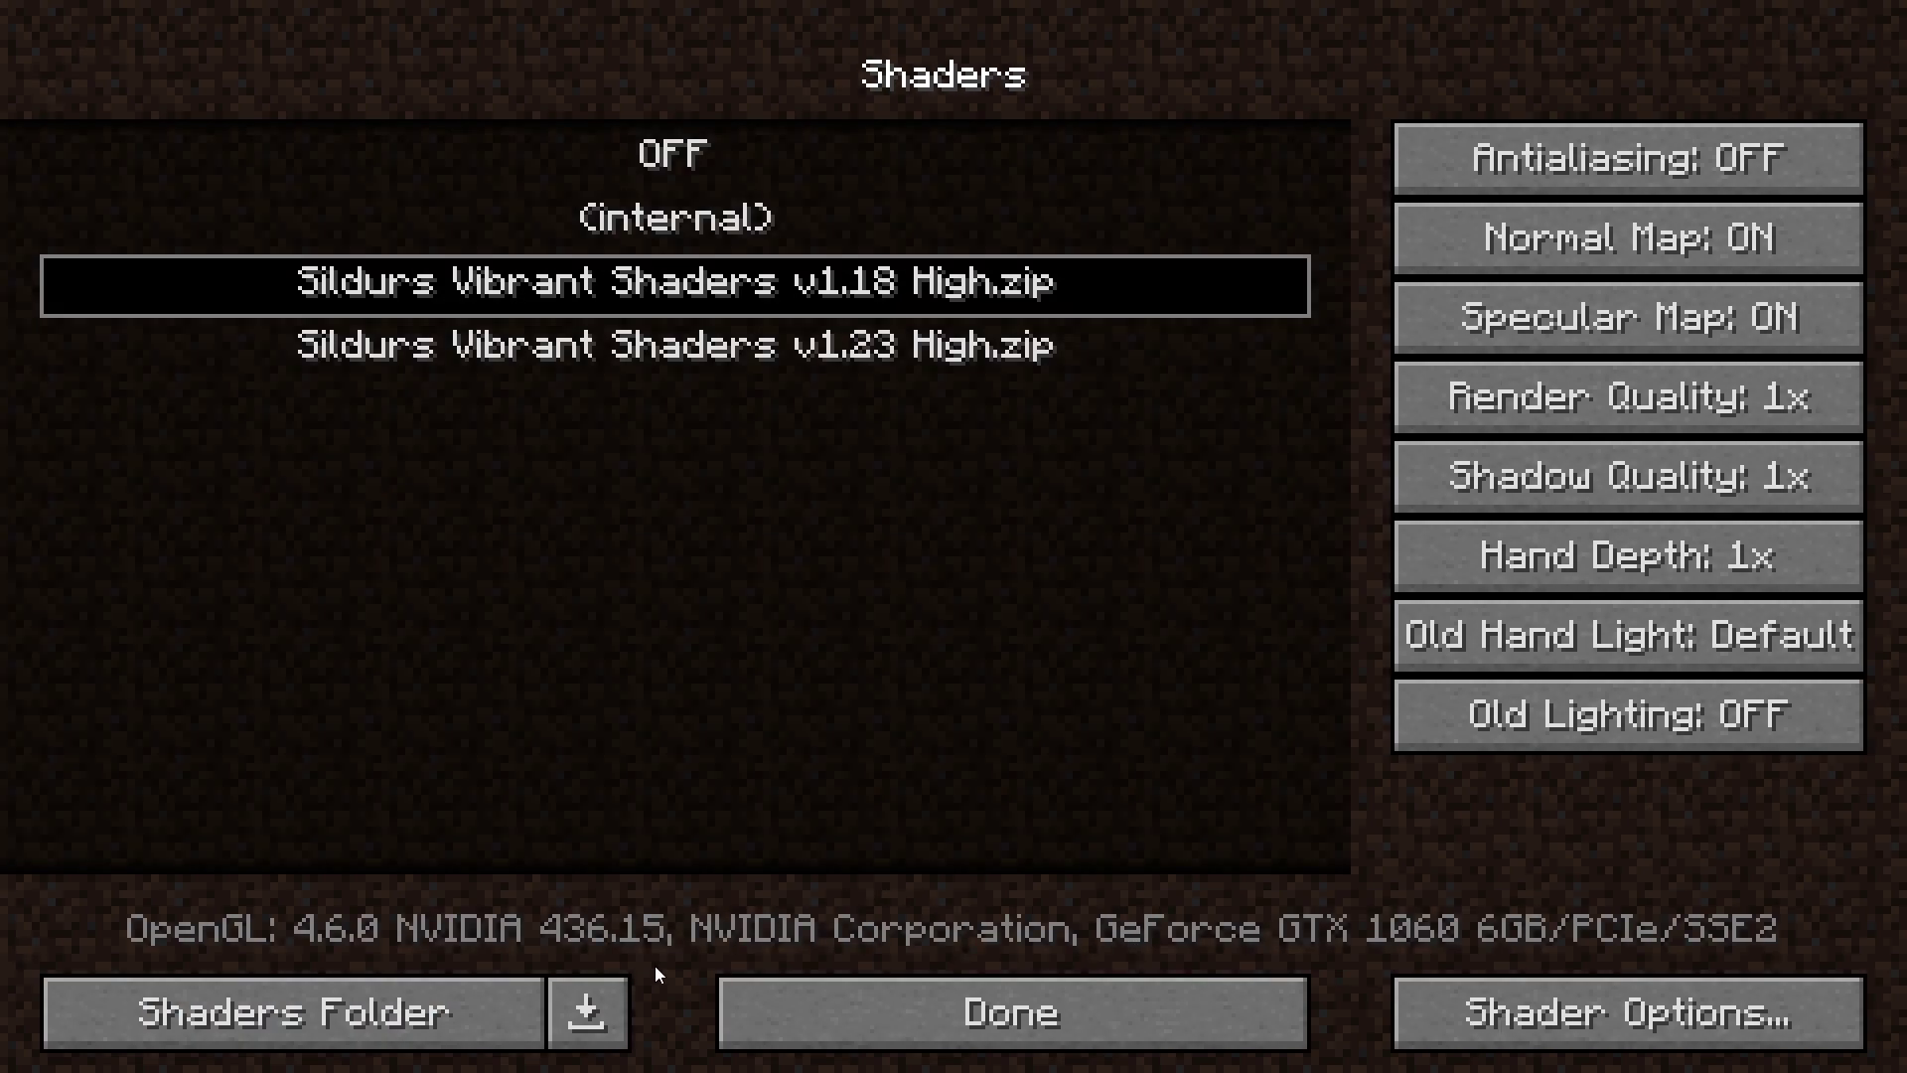
# Leave the settings screens and load a singleplayer world with the Sildurs v1.18 shader pack active.
pyautogui.click(919, 1004)
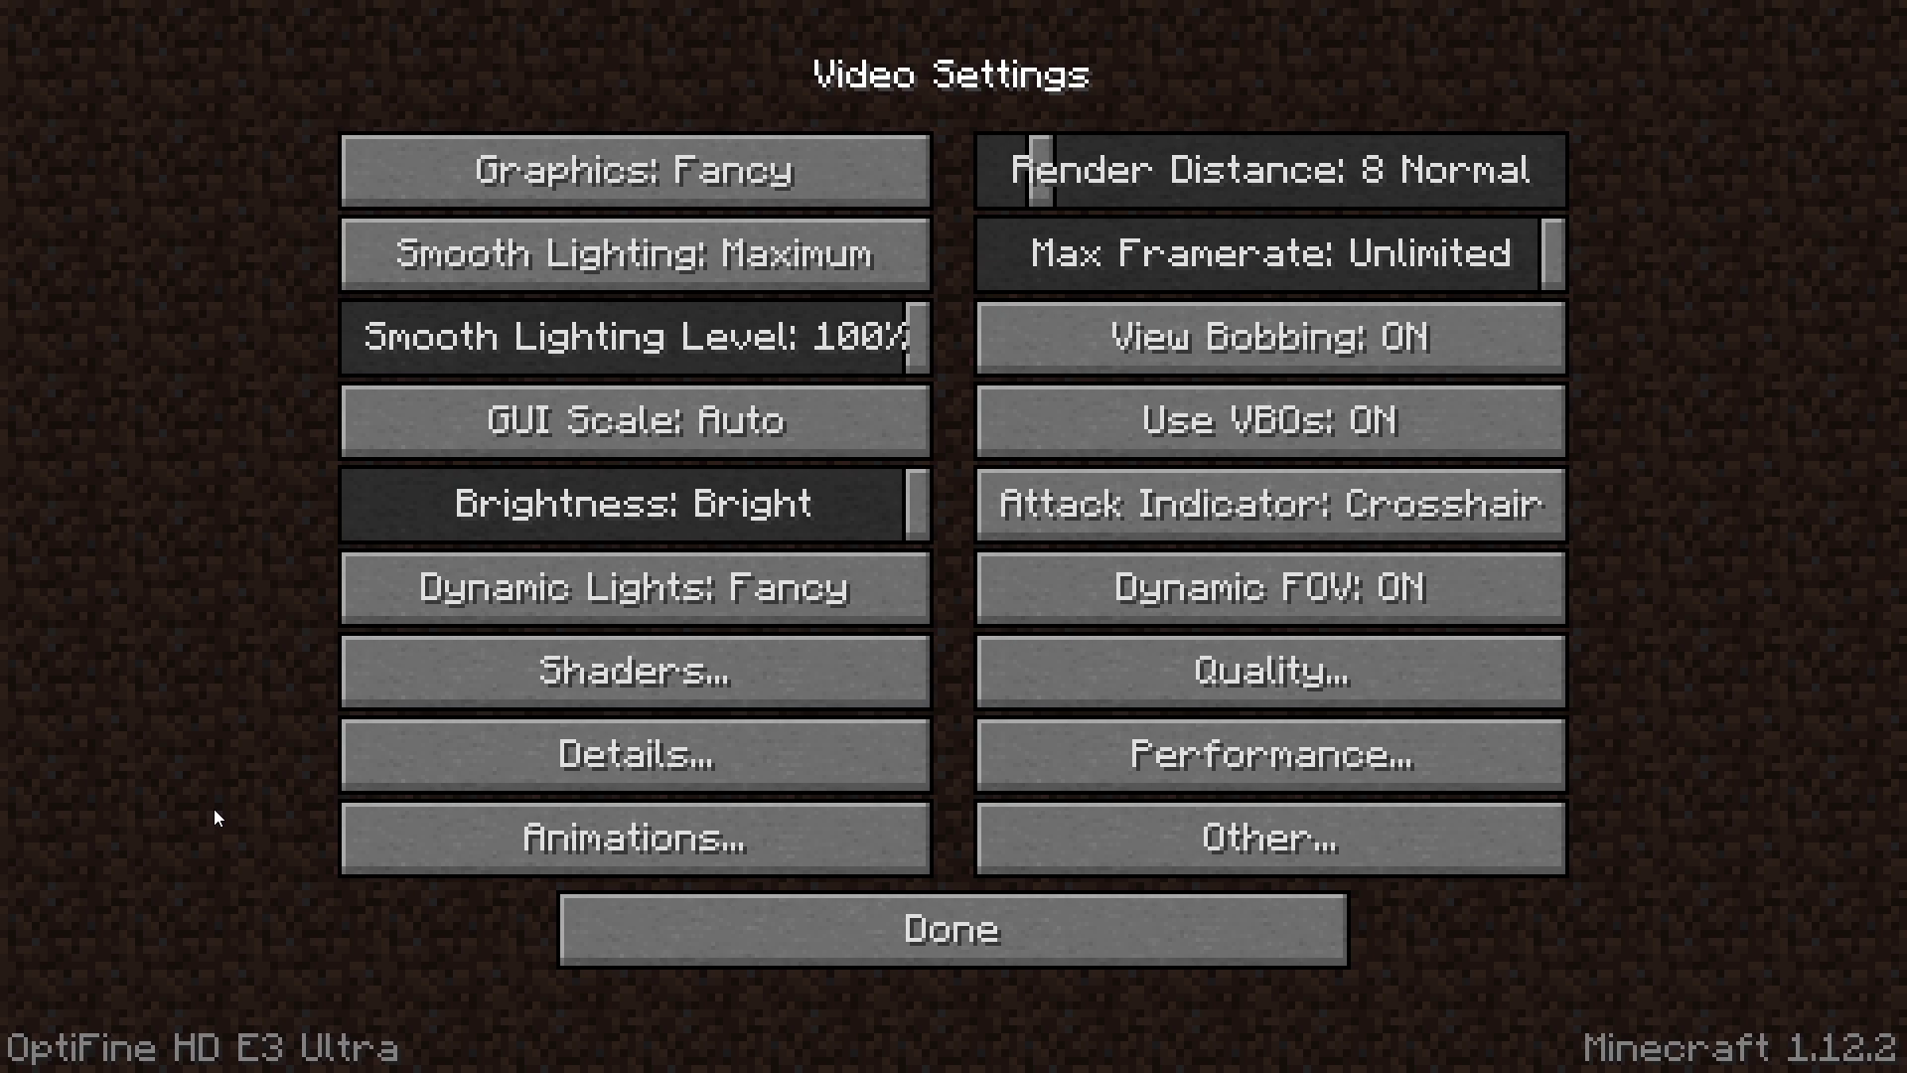
pyautogui.click(797, 955)
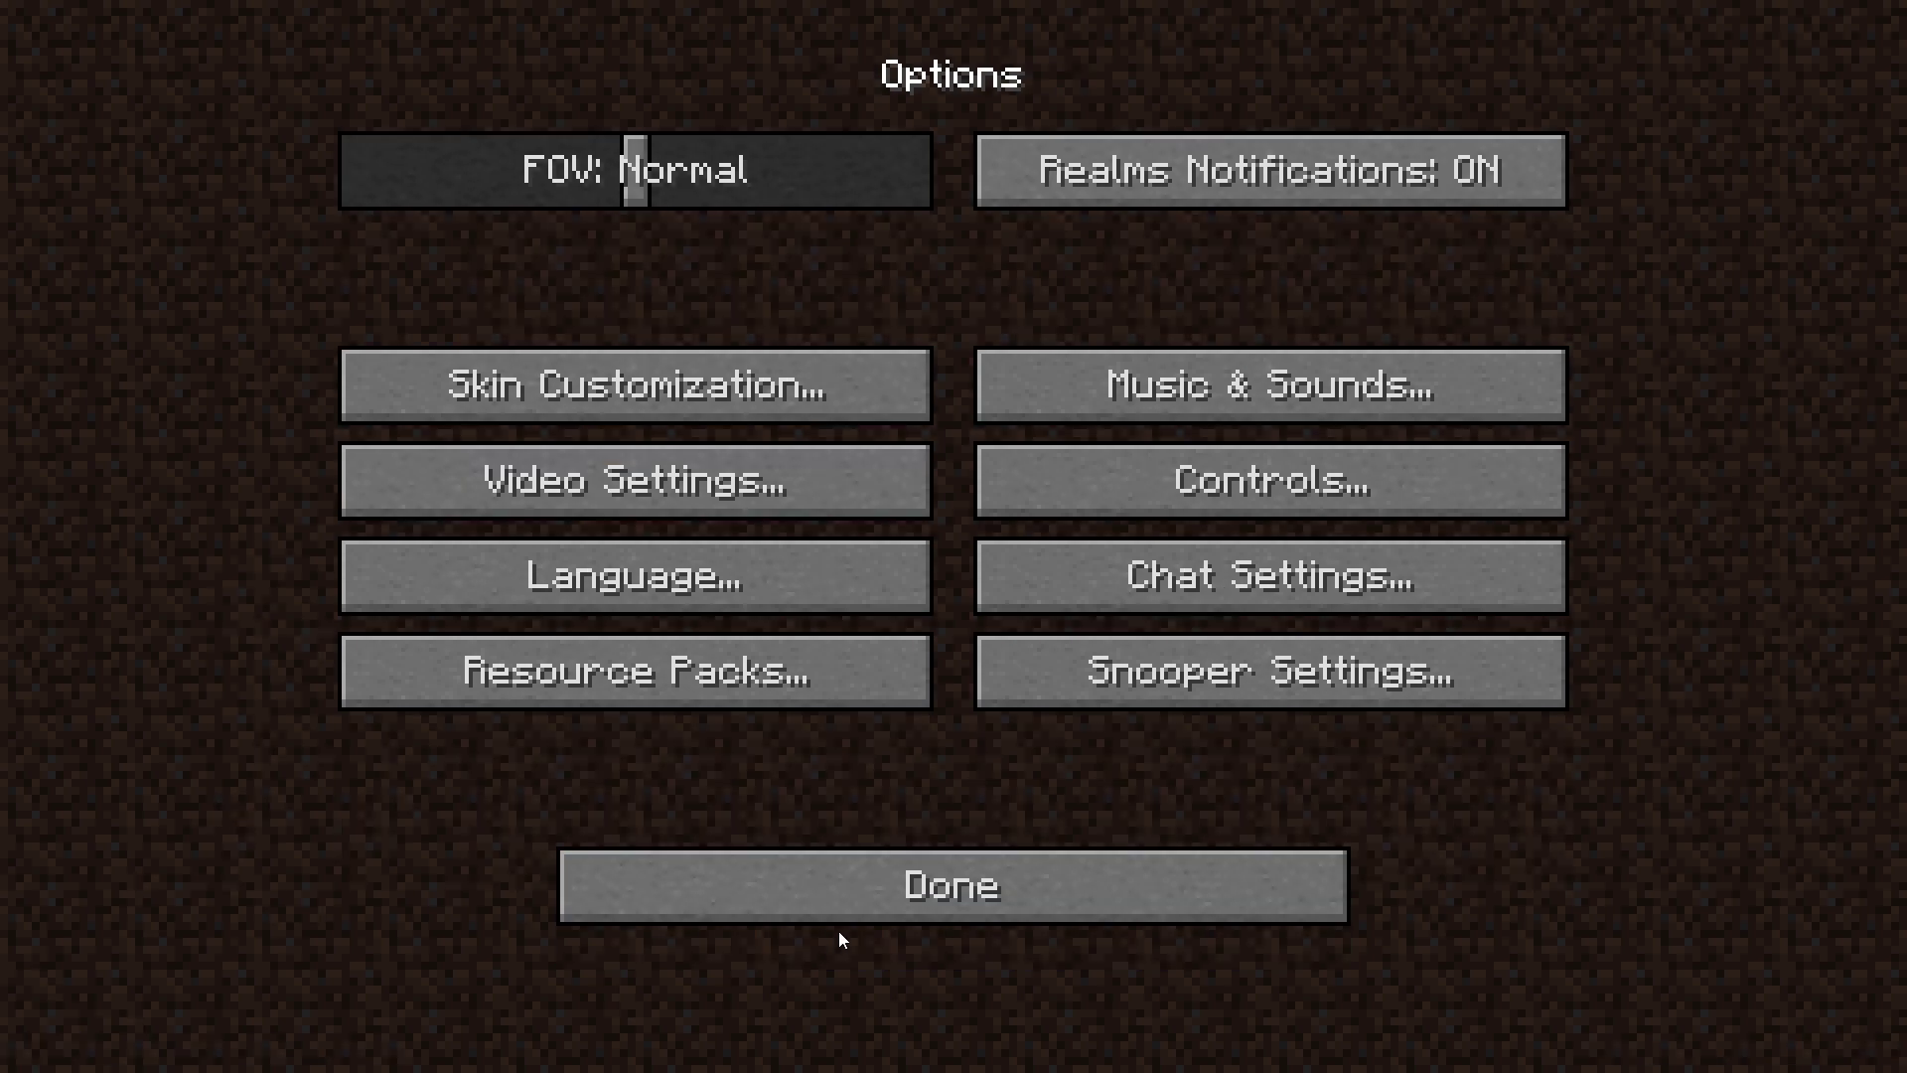
pyautogui.click(884, 897)
pyautogui.click(844, 497)
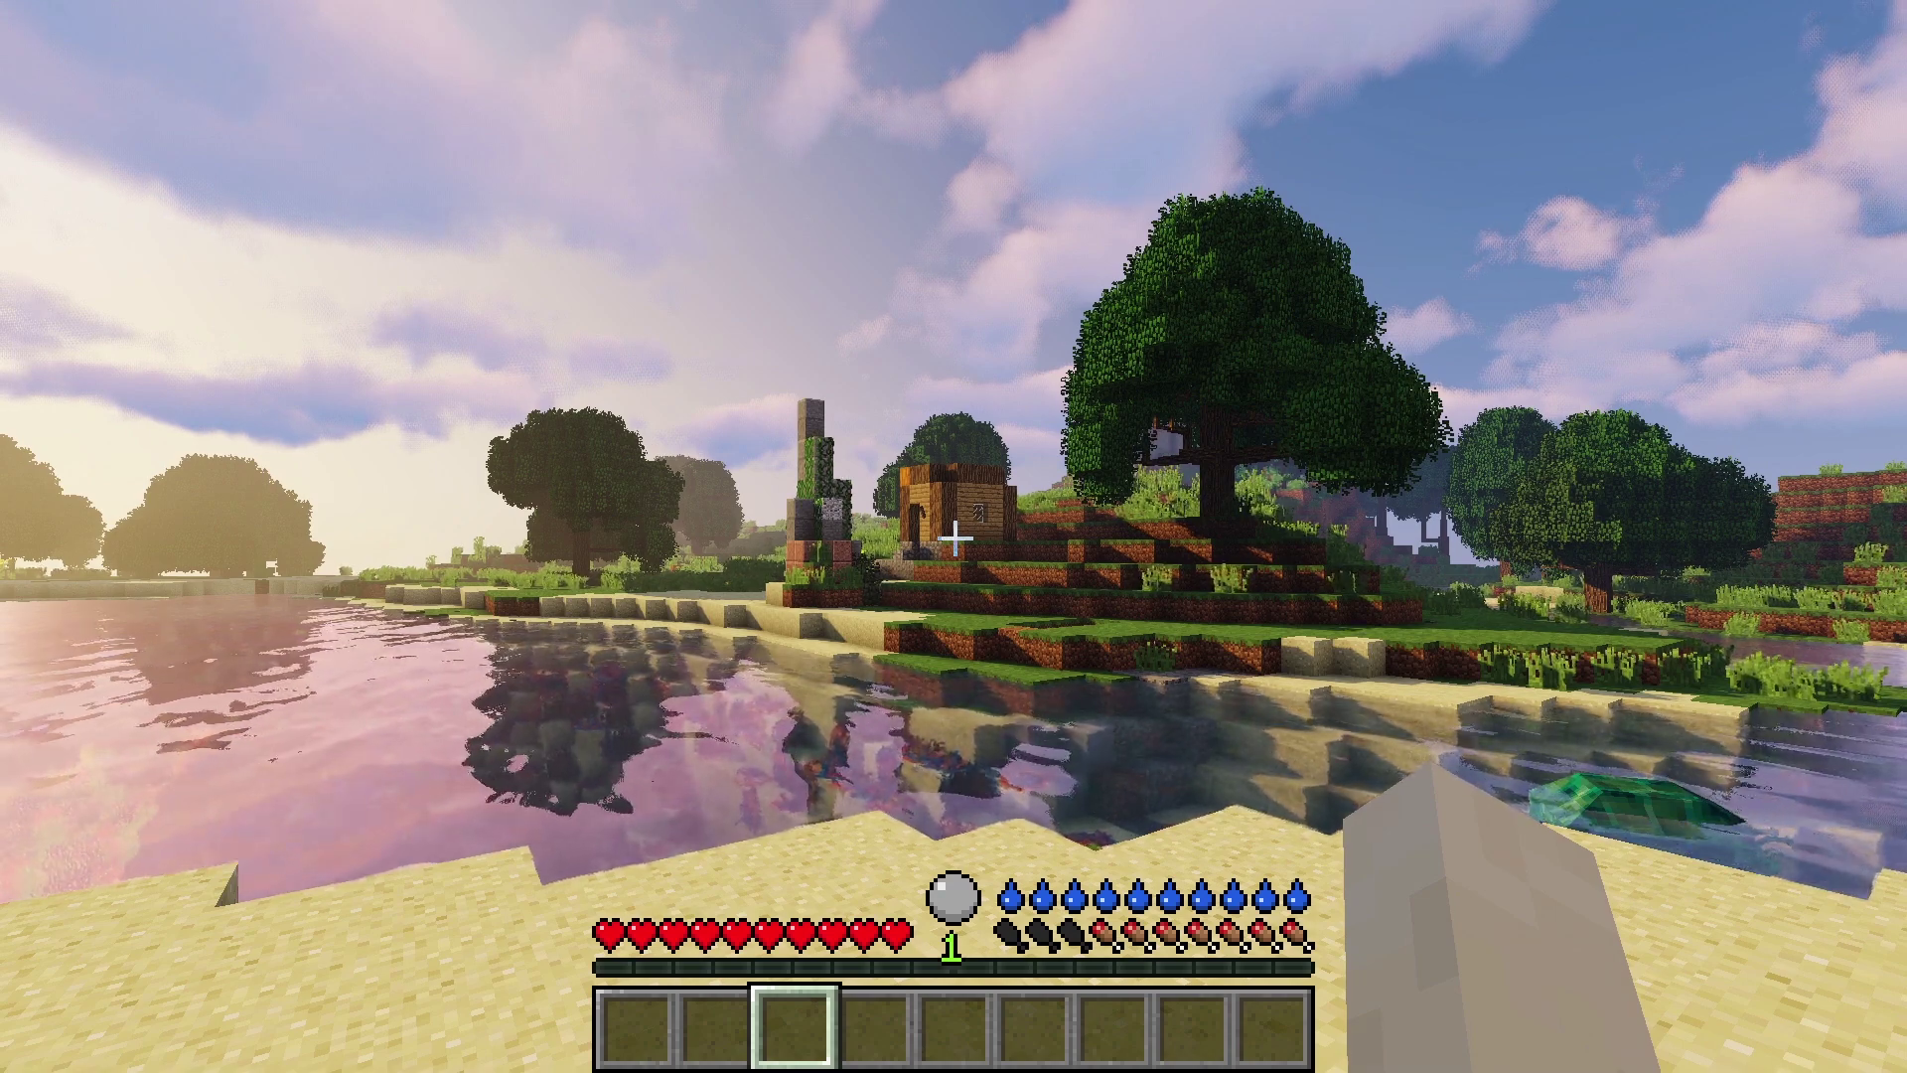
# Set the shader pack to OFF in the video settings and return to the world to view it without shaders.
pyautogui.press('Escape')
pyautogui.click(860, 622)
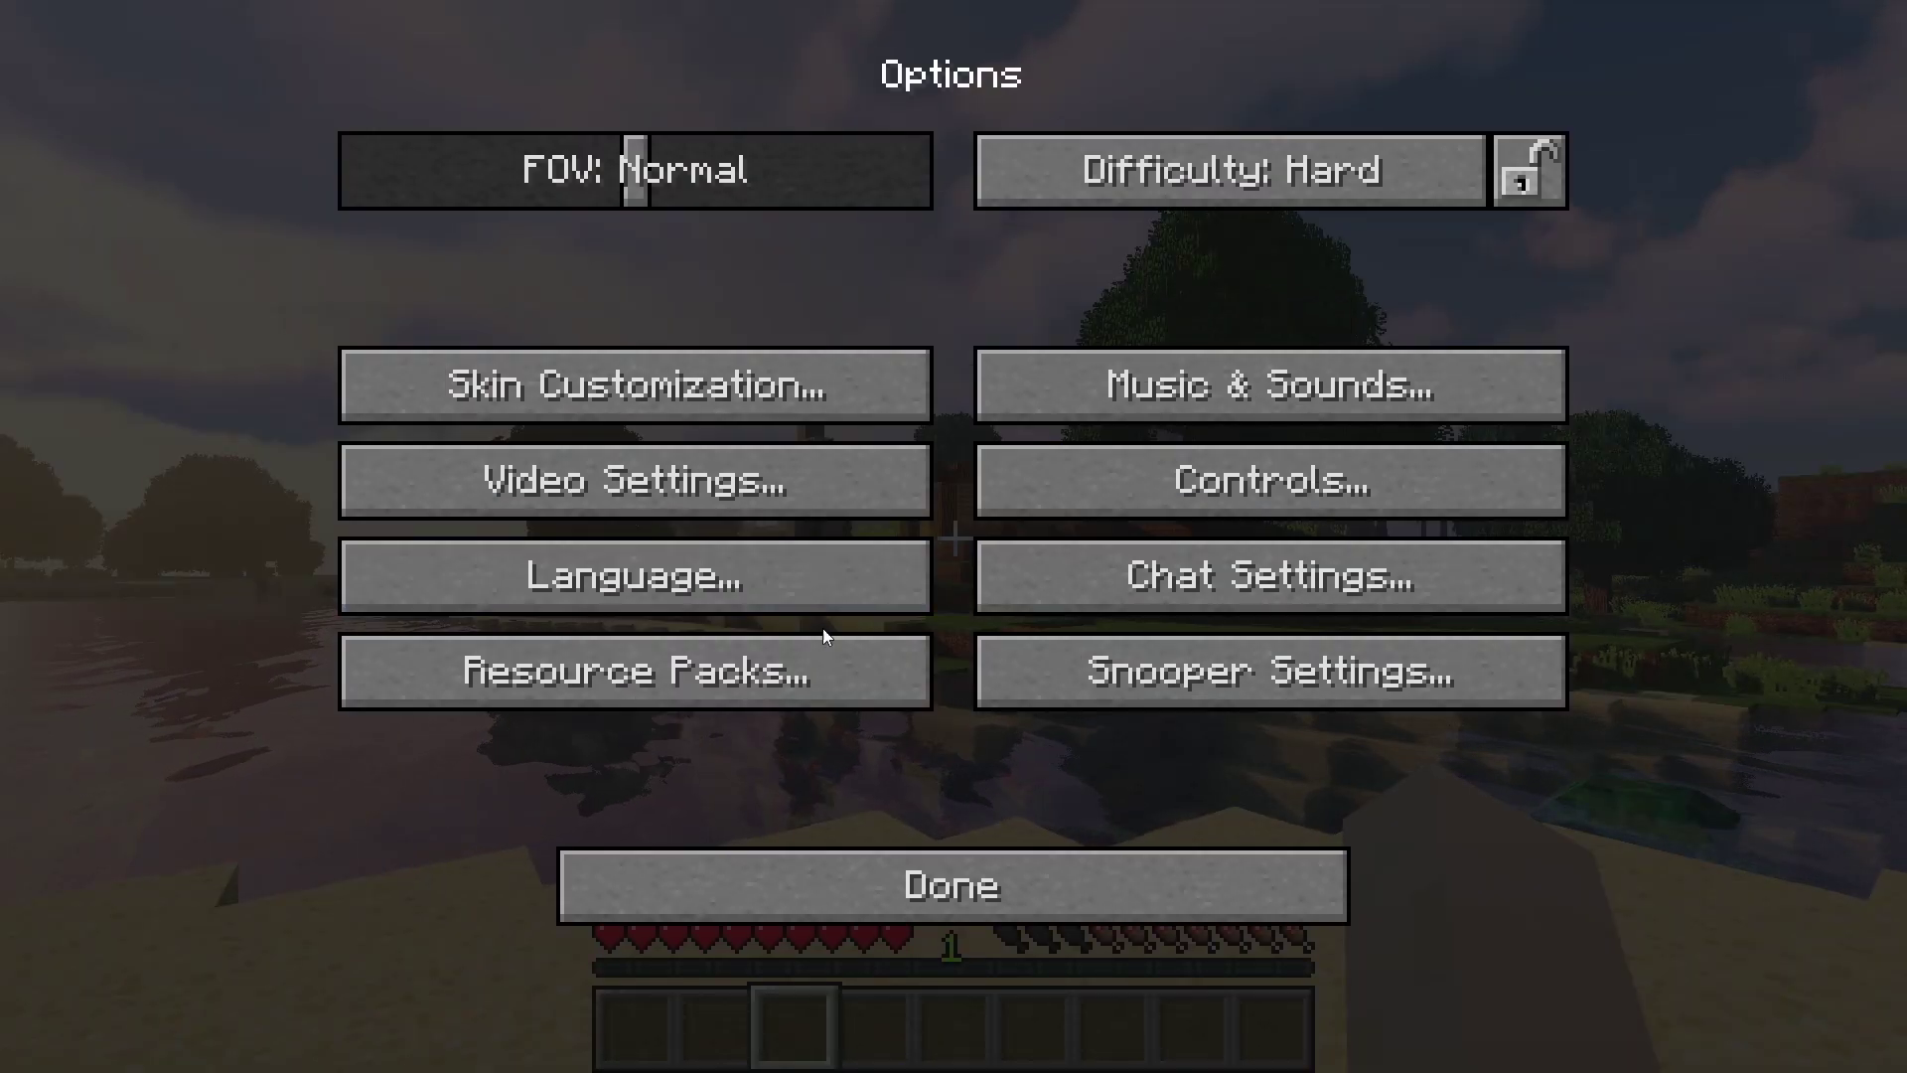
pyautogui.click(774, 481)
pyautogui.click(622, 673)
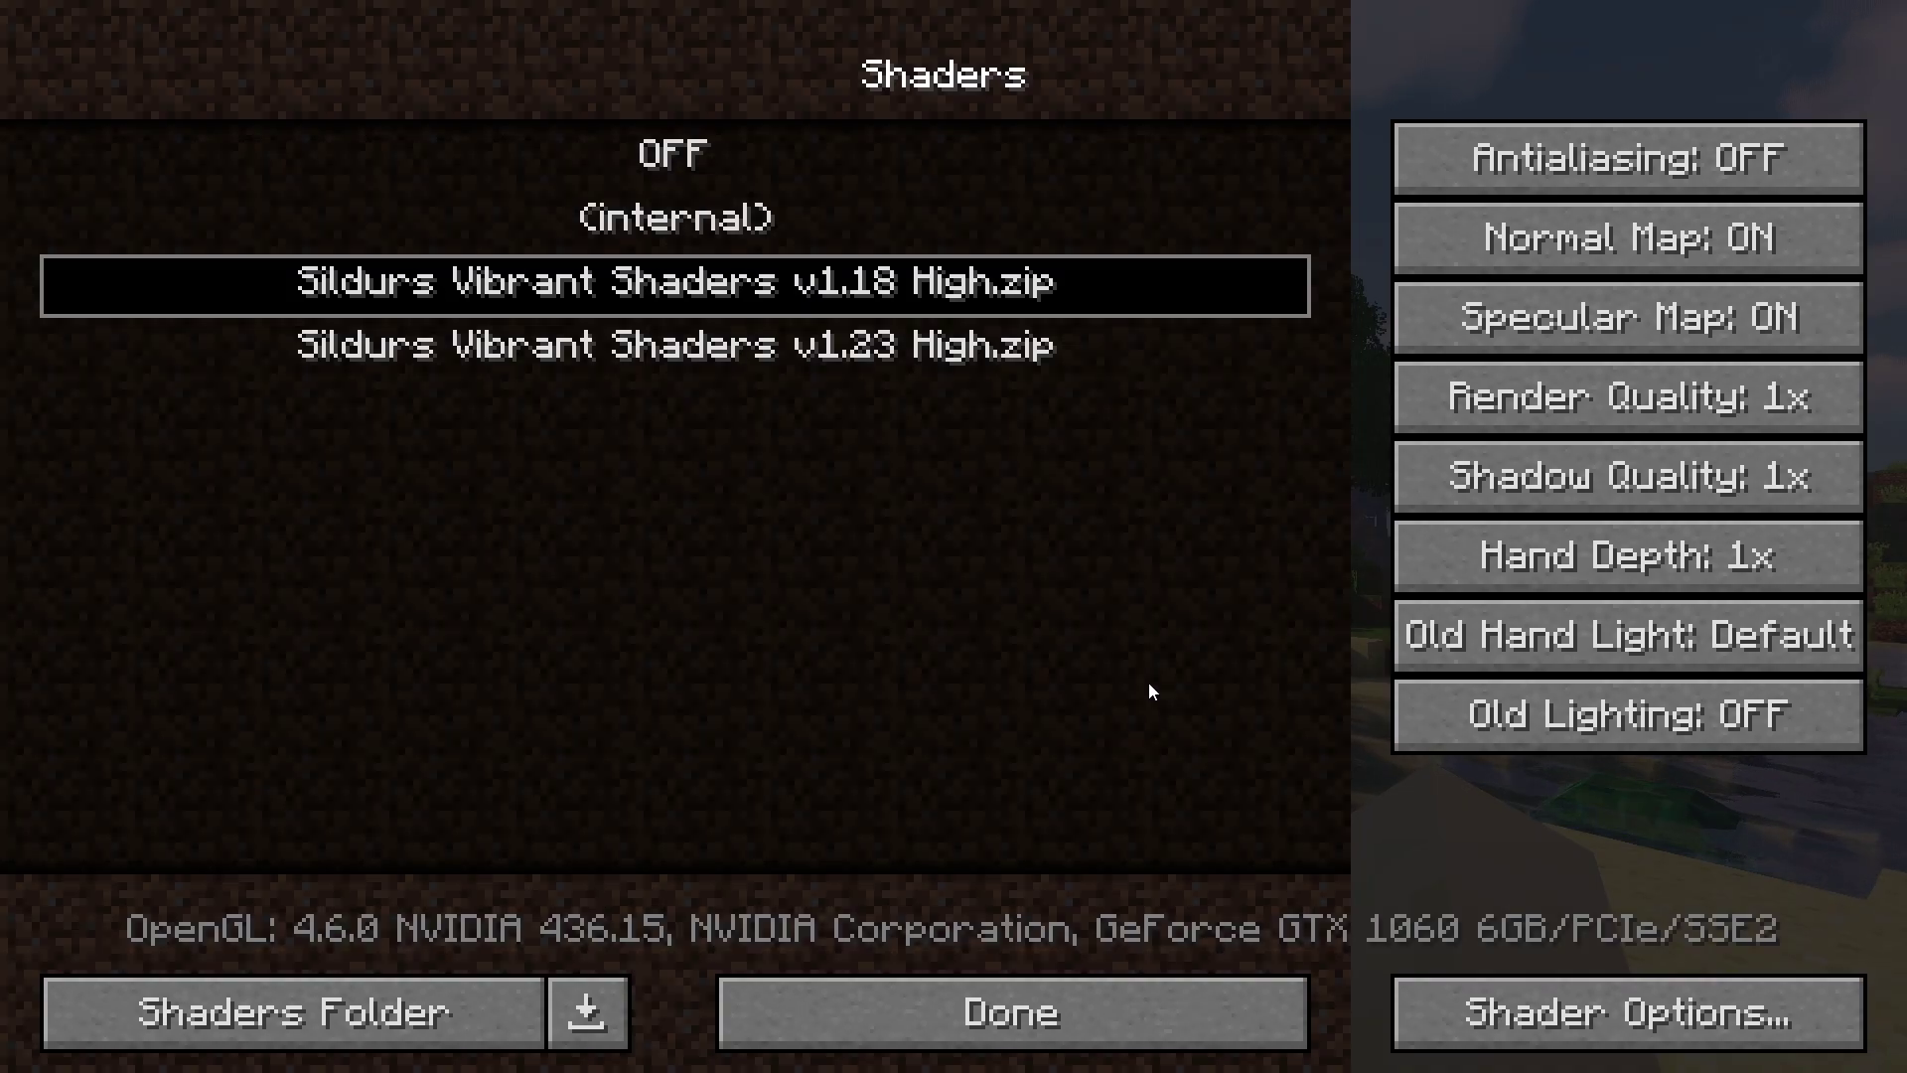
pyautogui.press('Up')
pyautogui.press('Up')
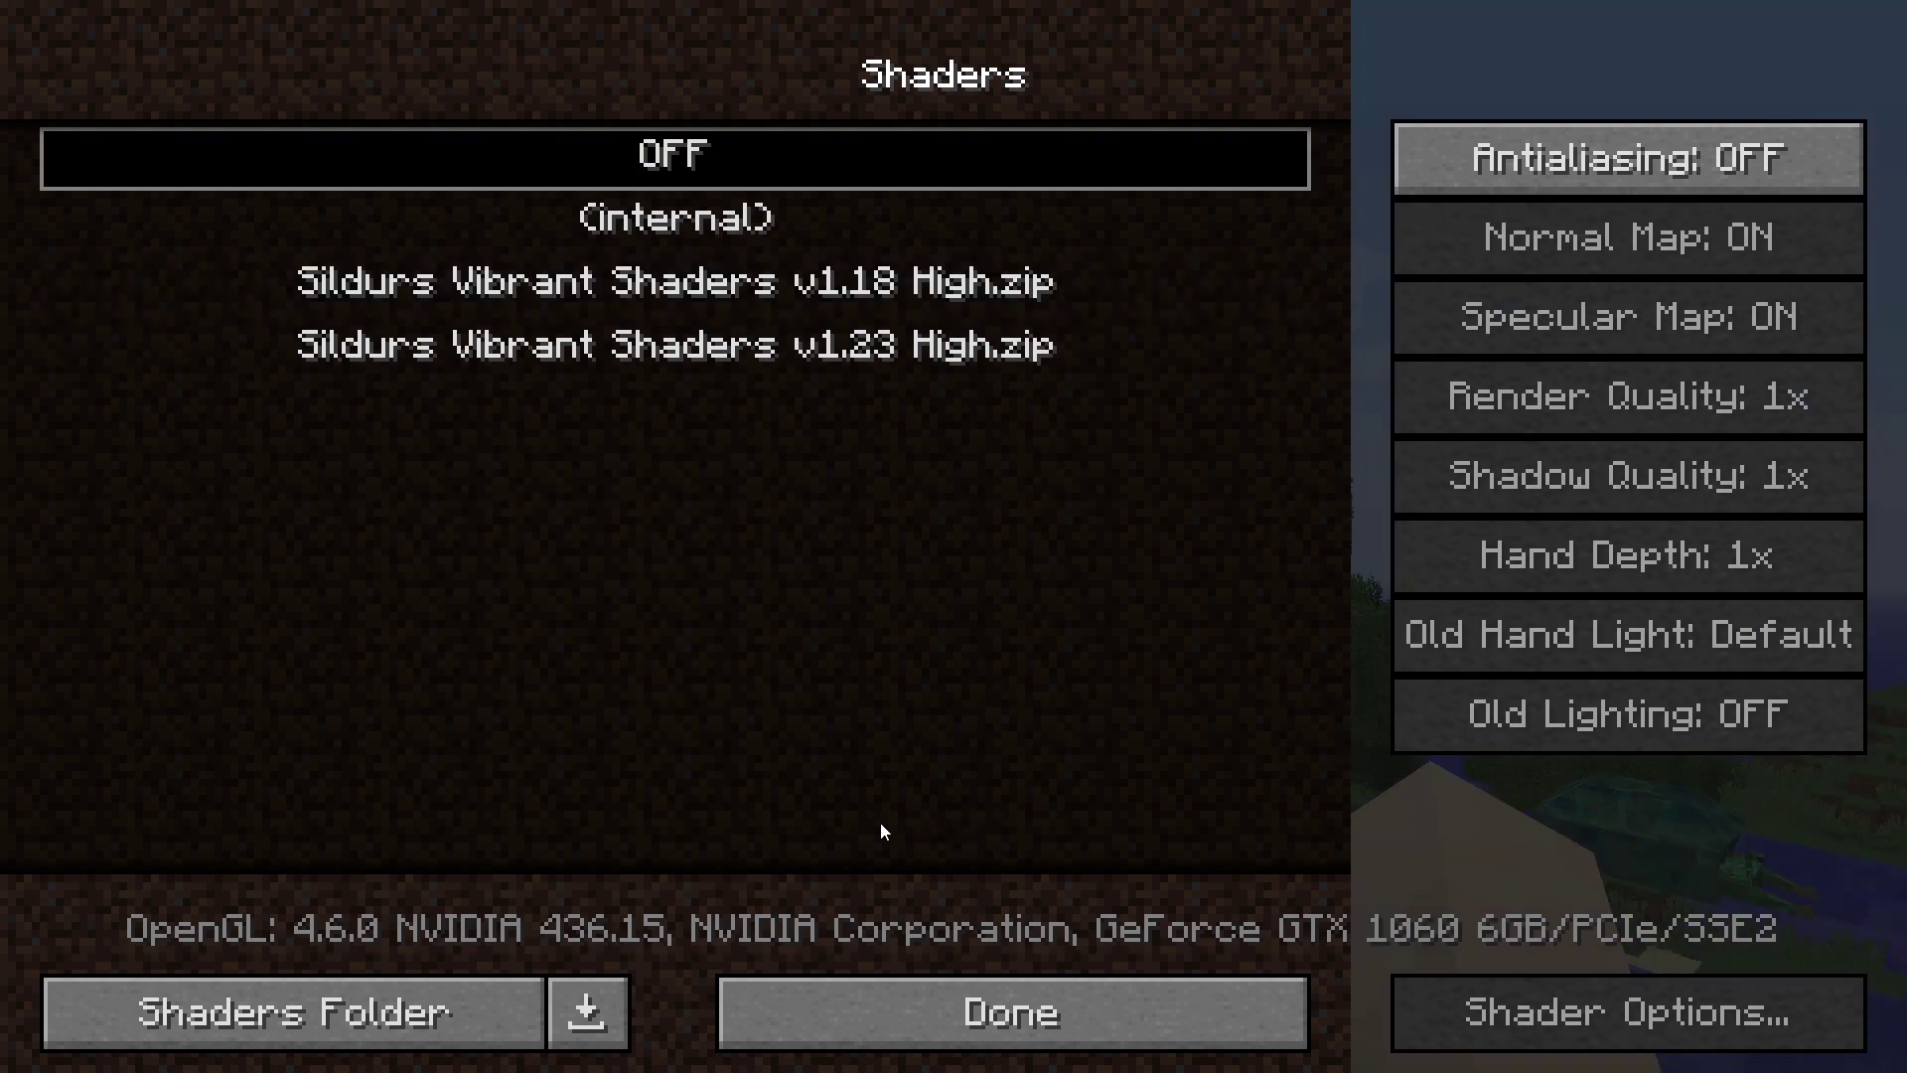
pyautogui.click(965, 993)
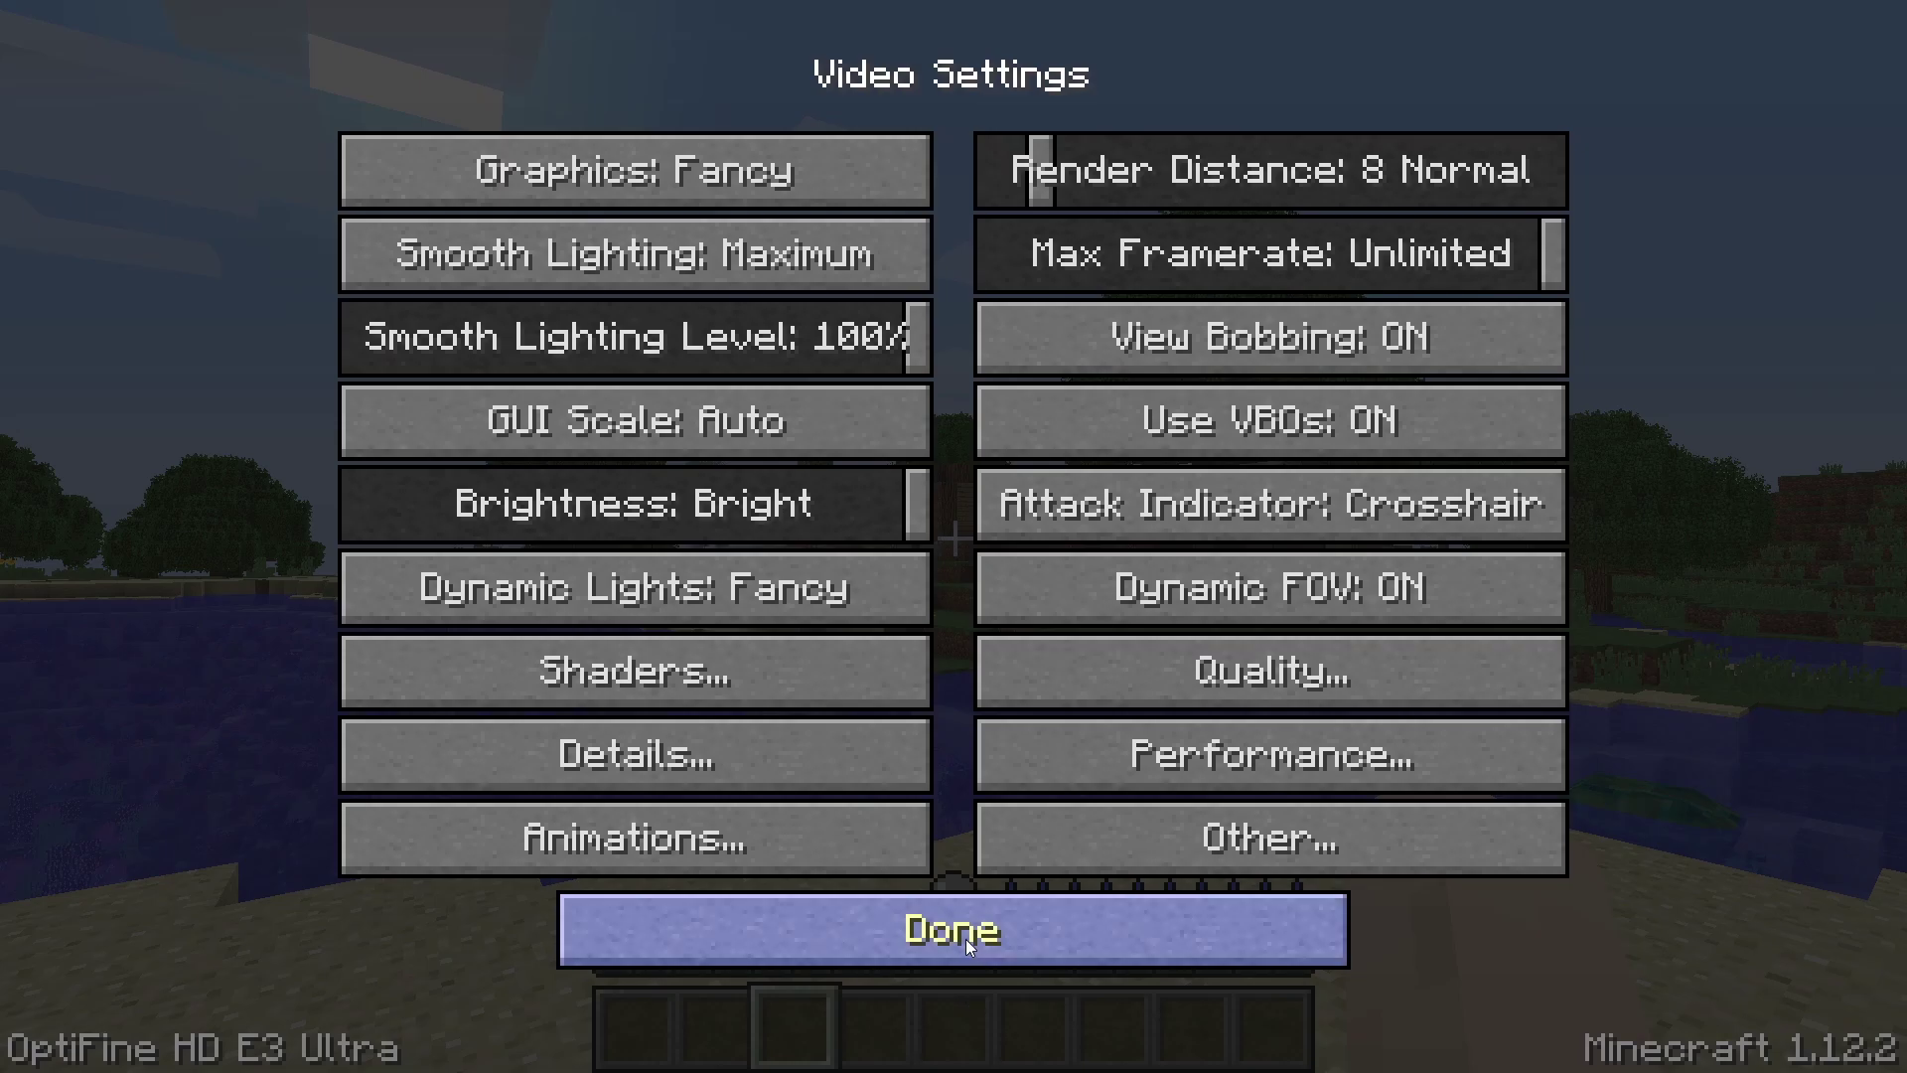
pyautogui.click(965, 938)
pyautogui.click(957, 910)
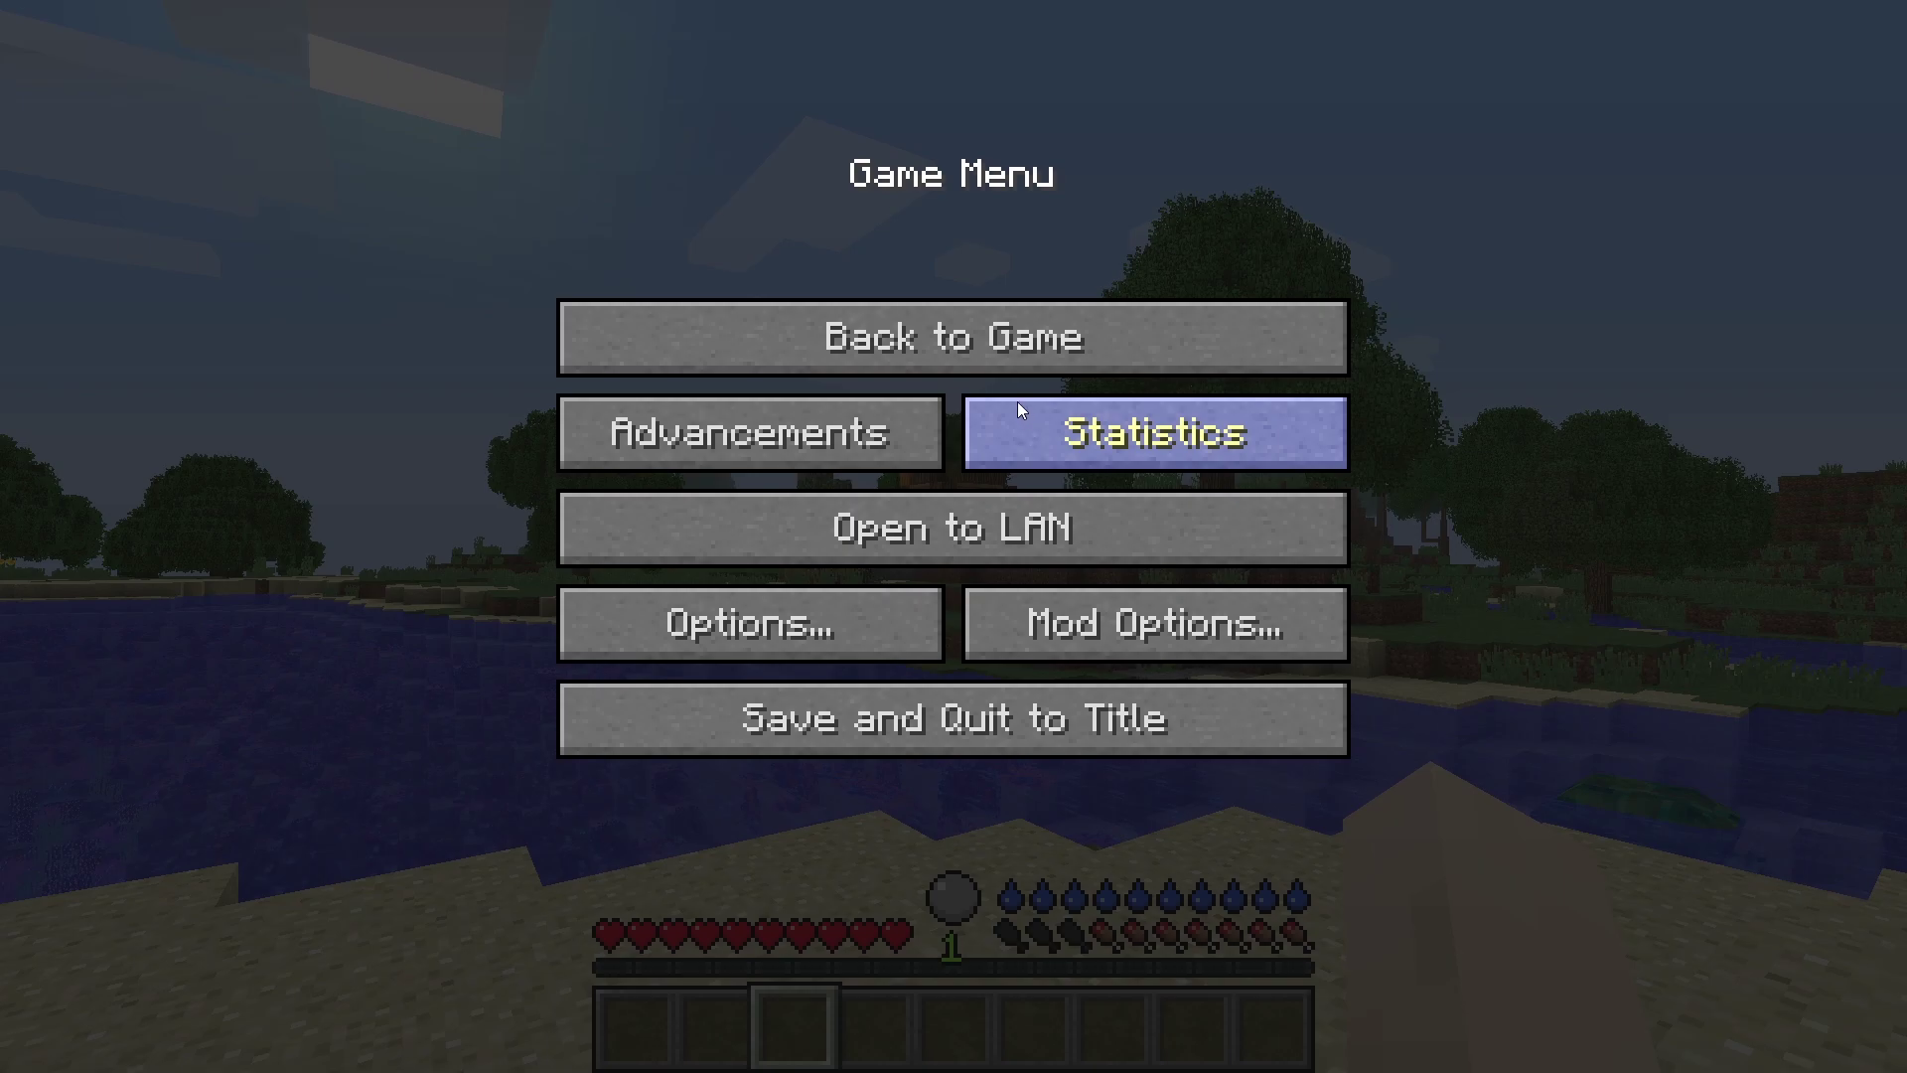
pyautogui.click(1013, 353)
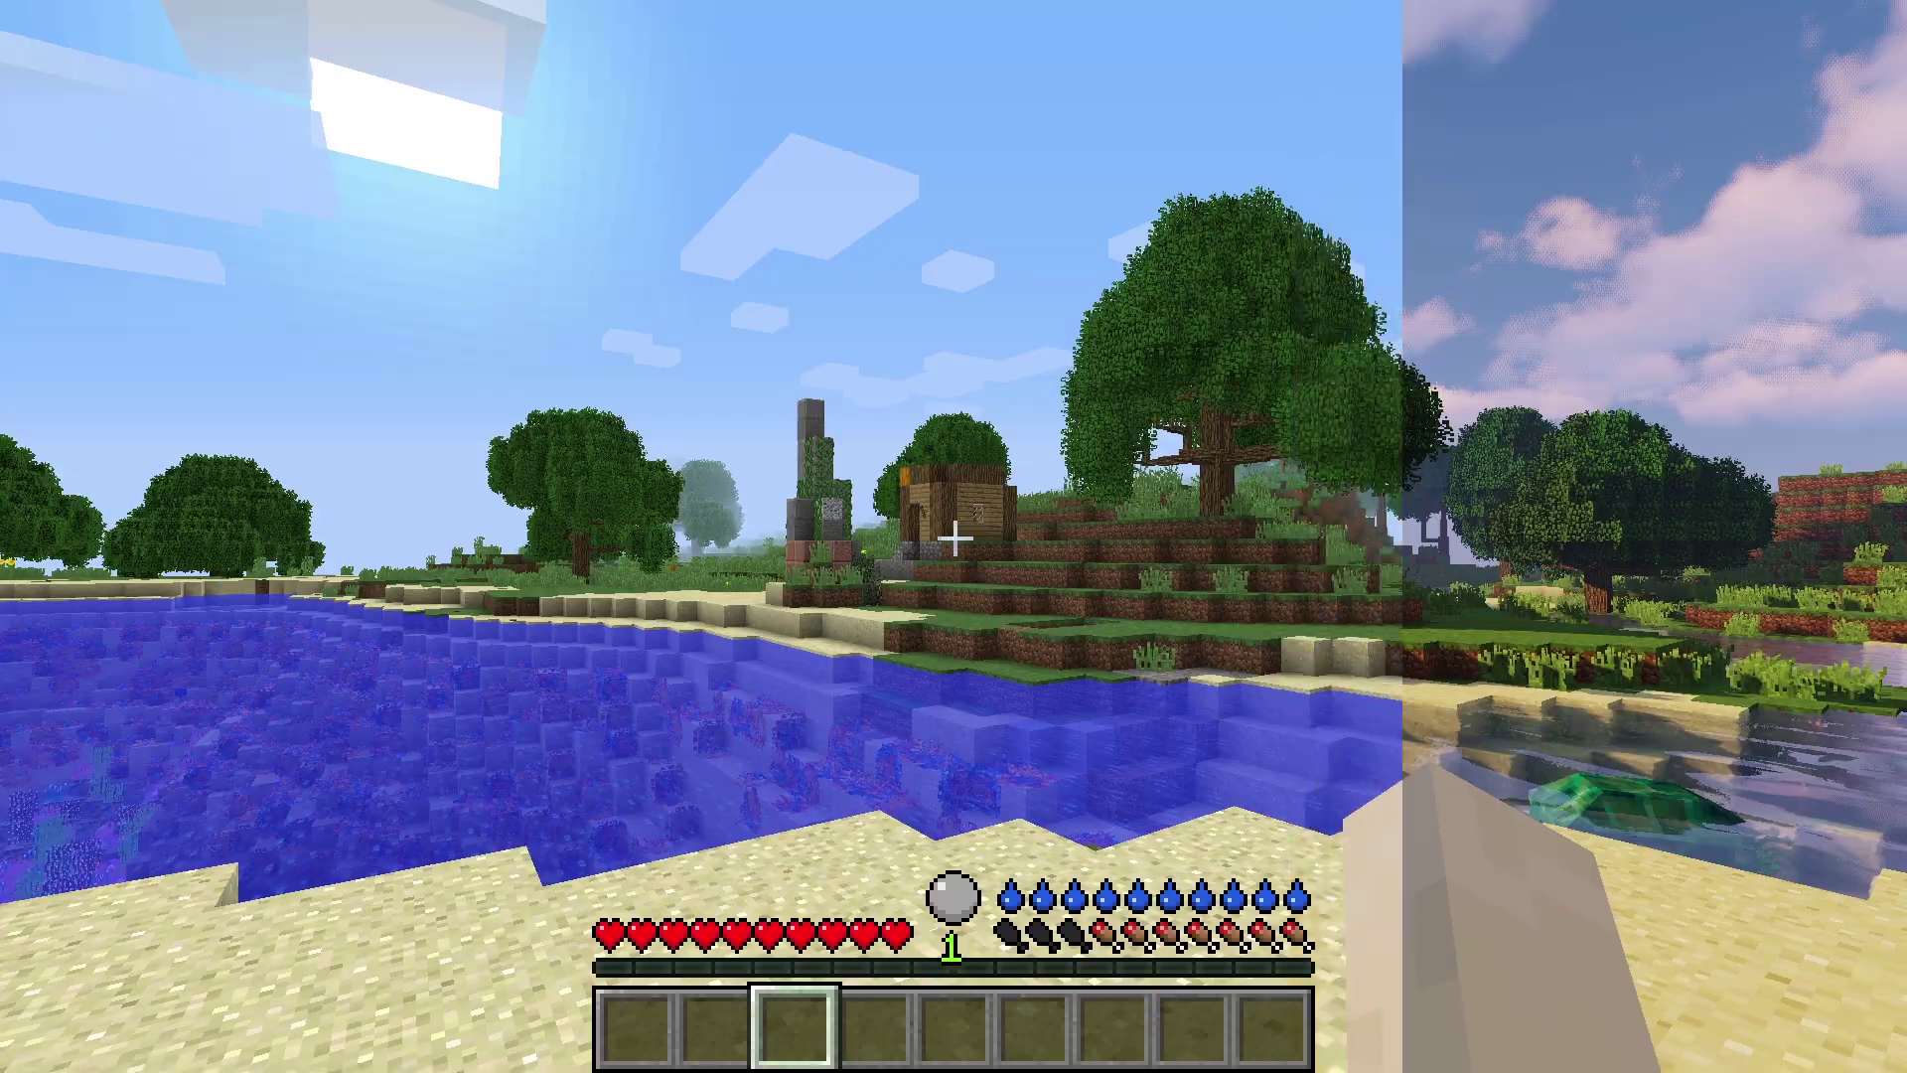
# Switch the shader pack to (internal) and return to the world to compare its look.
pyautogui.press('Escape')
pyautogui.click(891, 634)
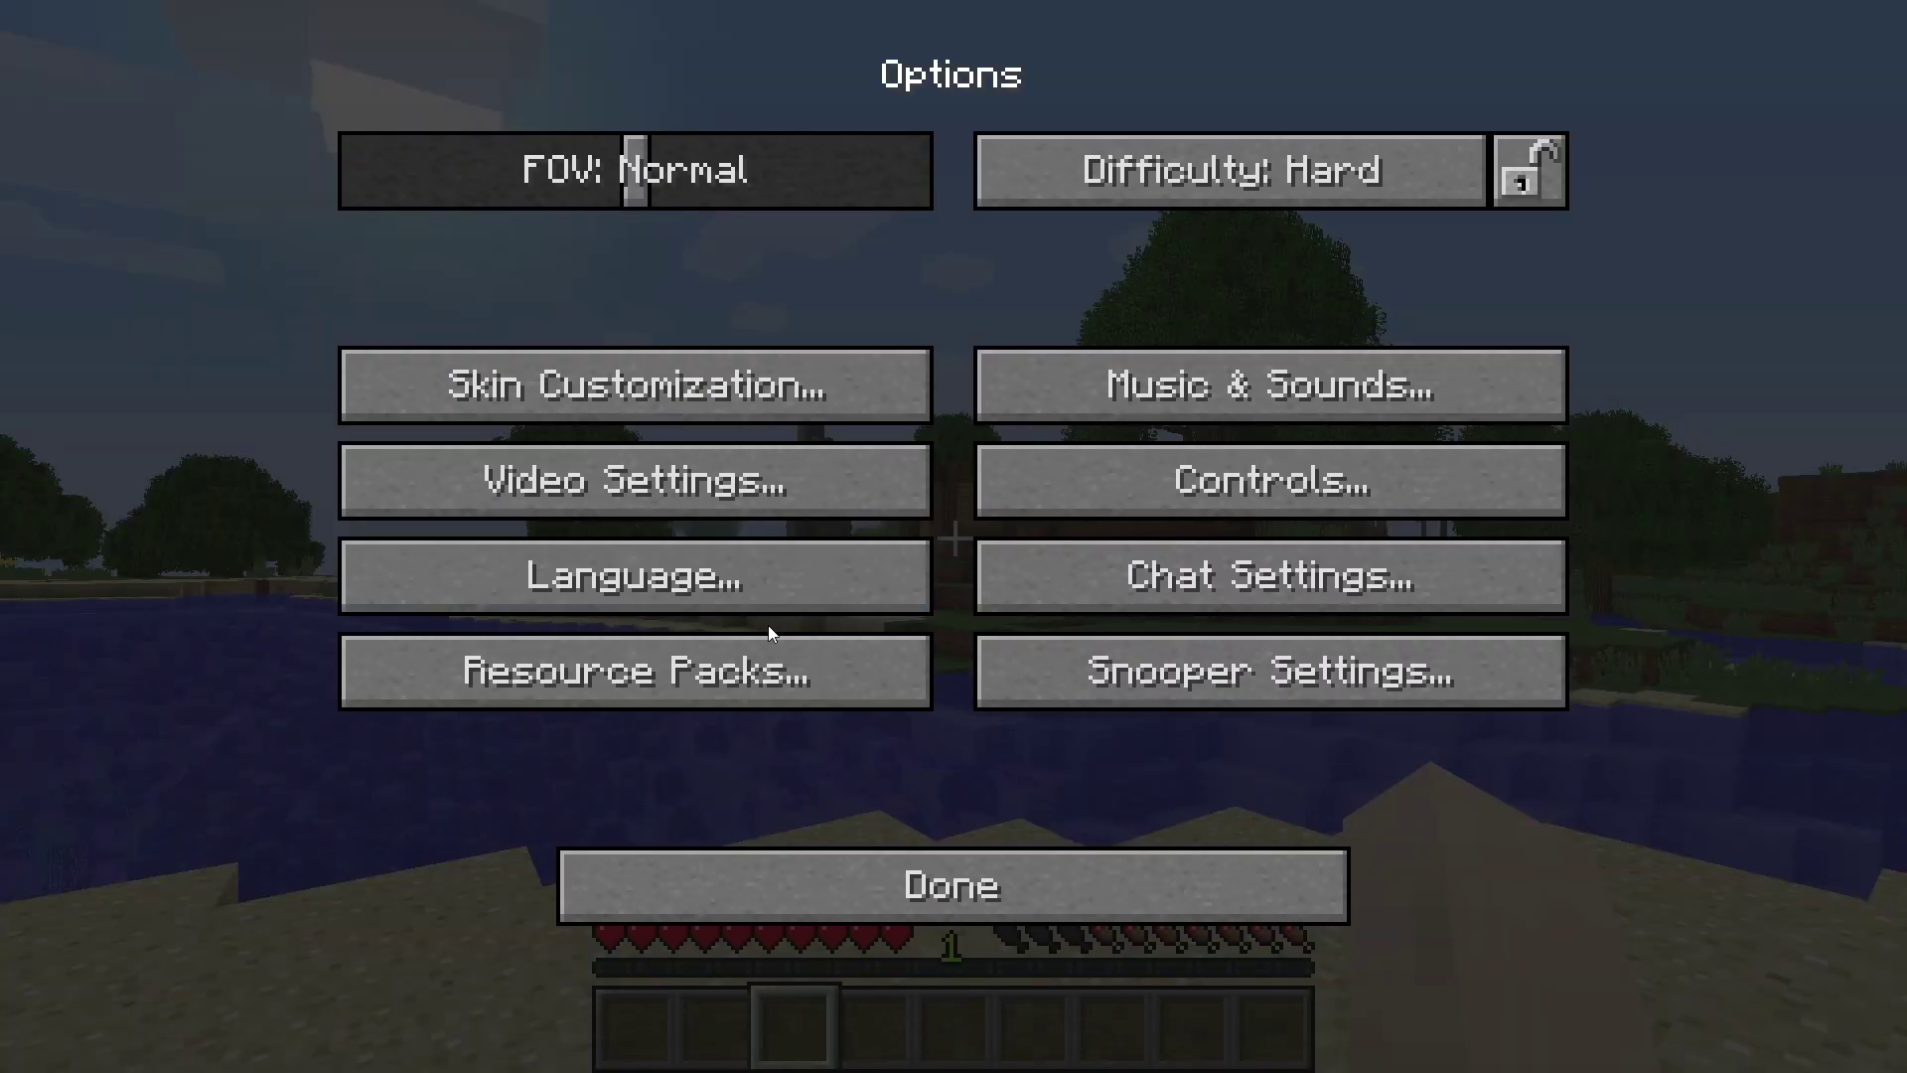
pyautogui.click(727, 481)
pyautogui.click(710, 661)
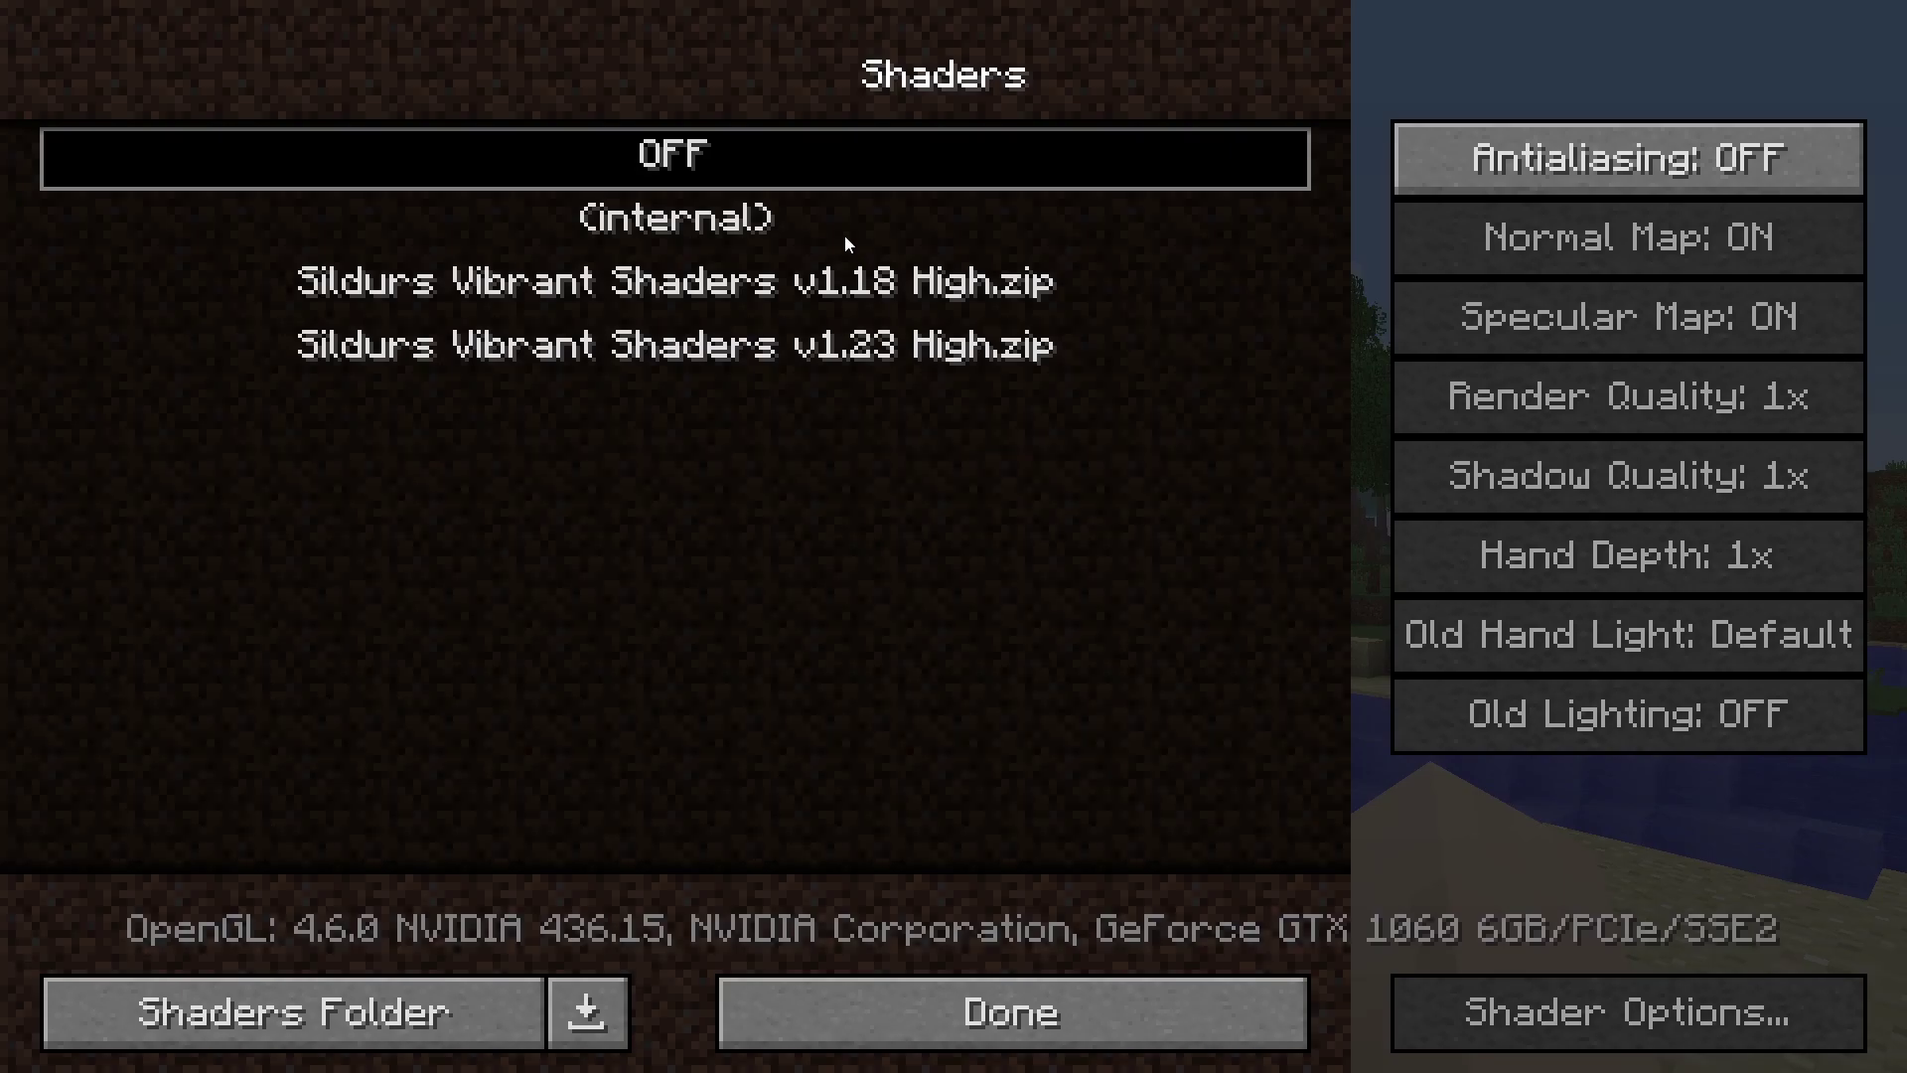
pyautogui.click(753, 217)
pyautogui.click(1029, 1007)
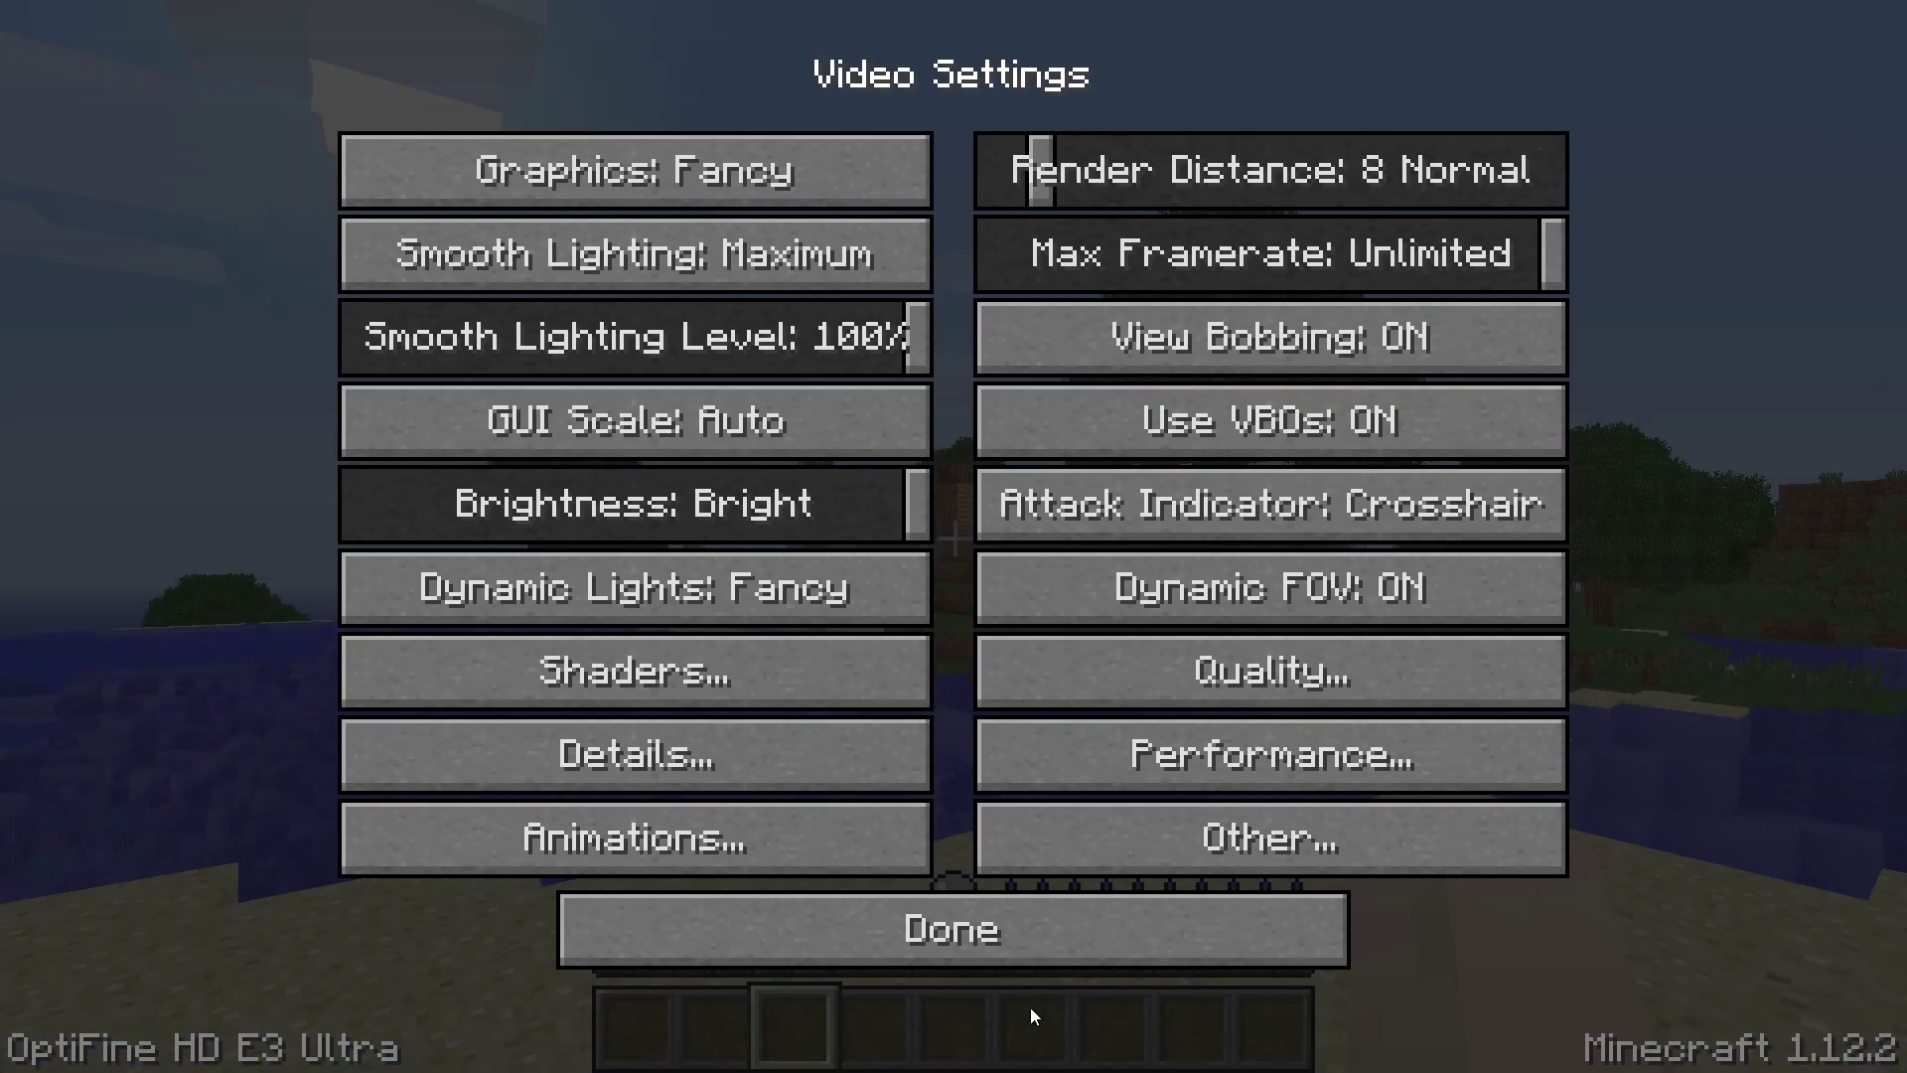
pyautogui.click(1029, 932)
pyautogui.click(1013, 912)
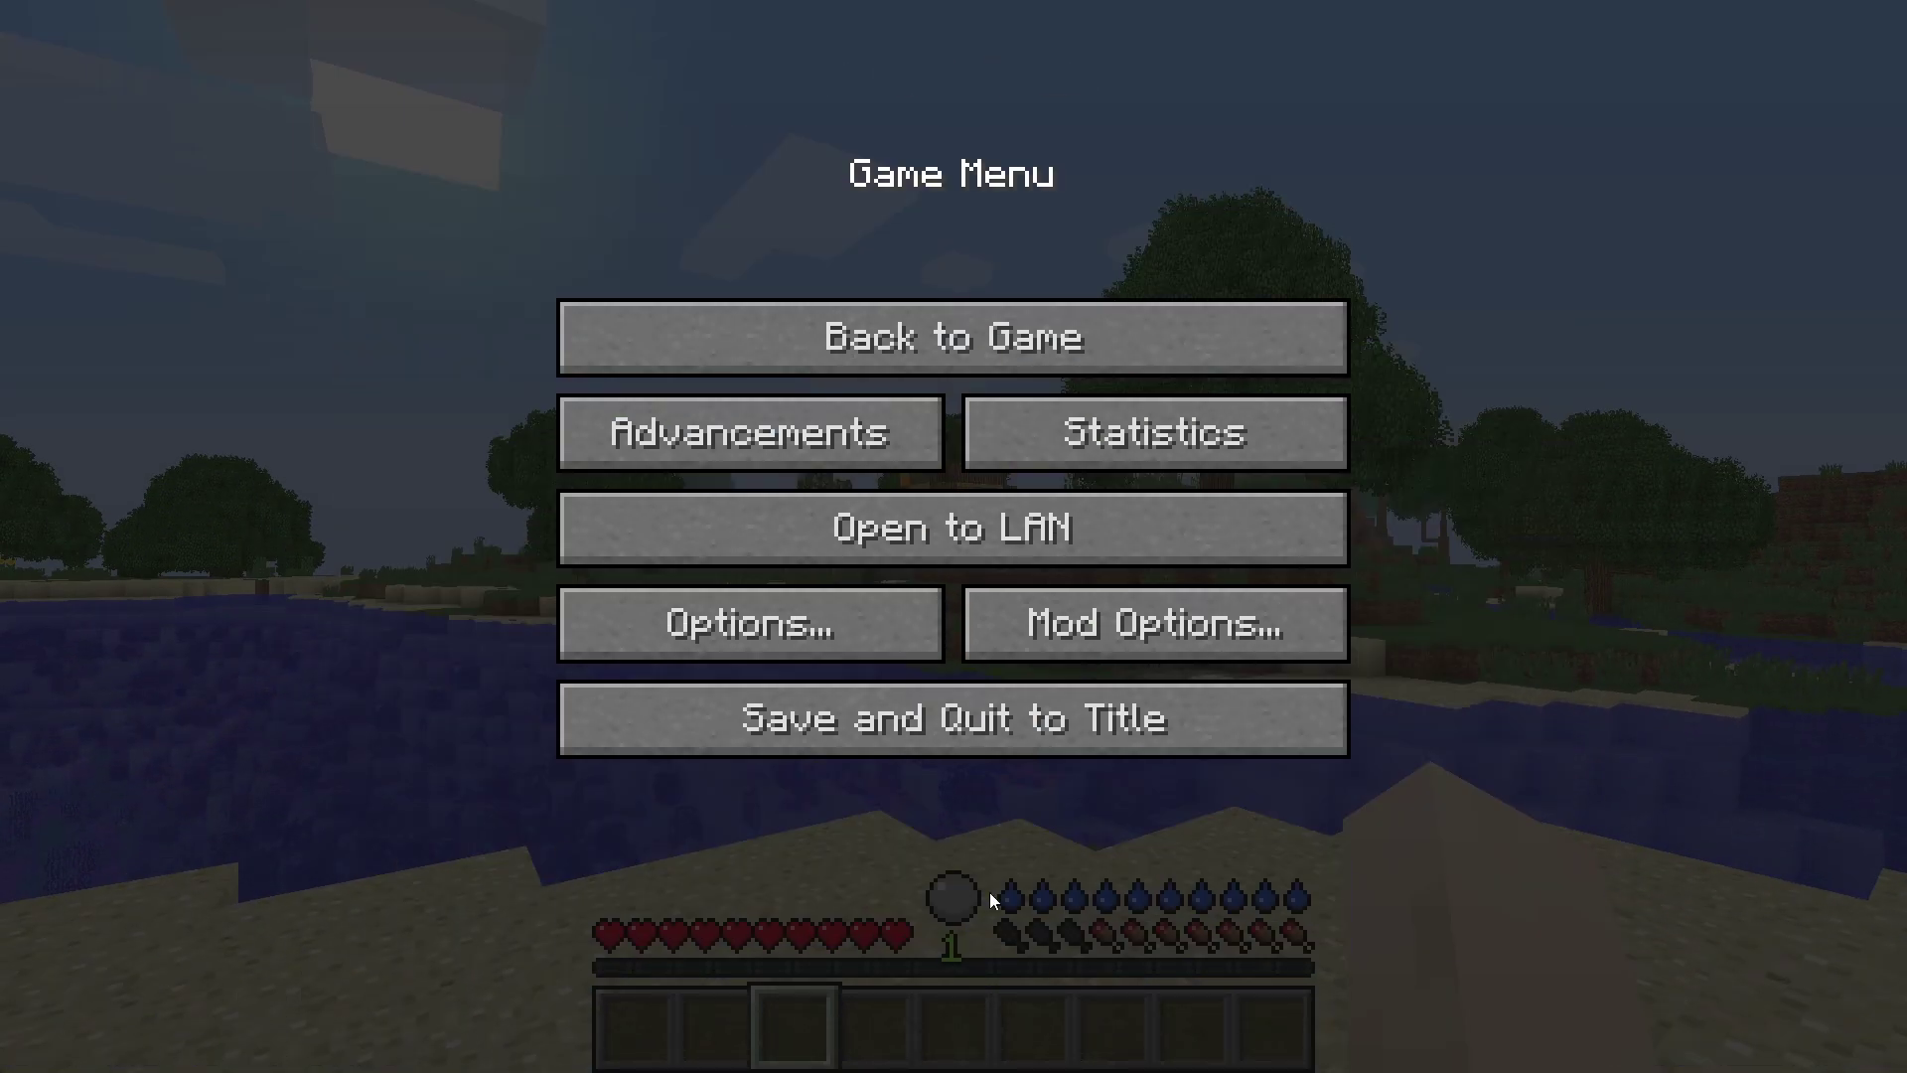
pyautogui.press('Escape')
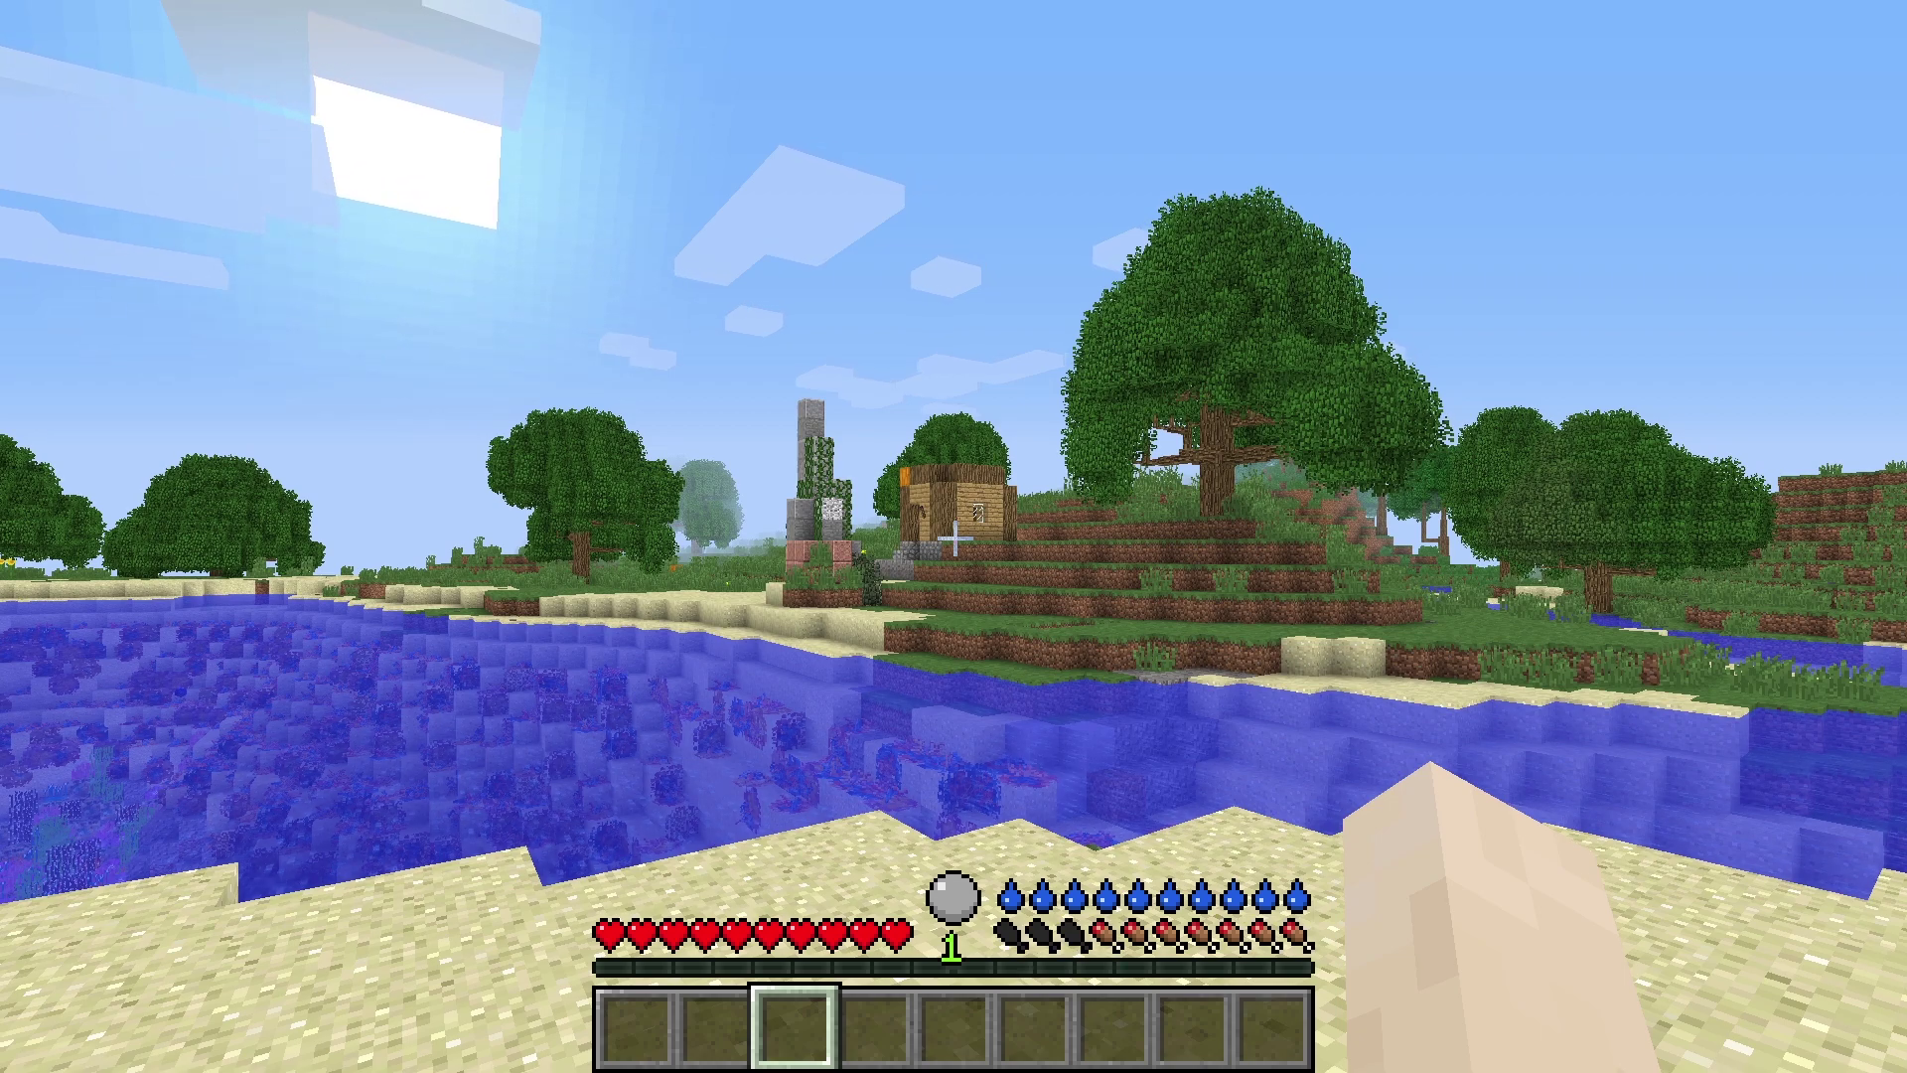
# Select Sildurs Vibrant Shaders v1.18 High.zip as the shader pack and return to the world.
pyautogui.press('Escape')
pyautogui.click(872, 628)
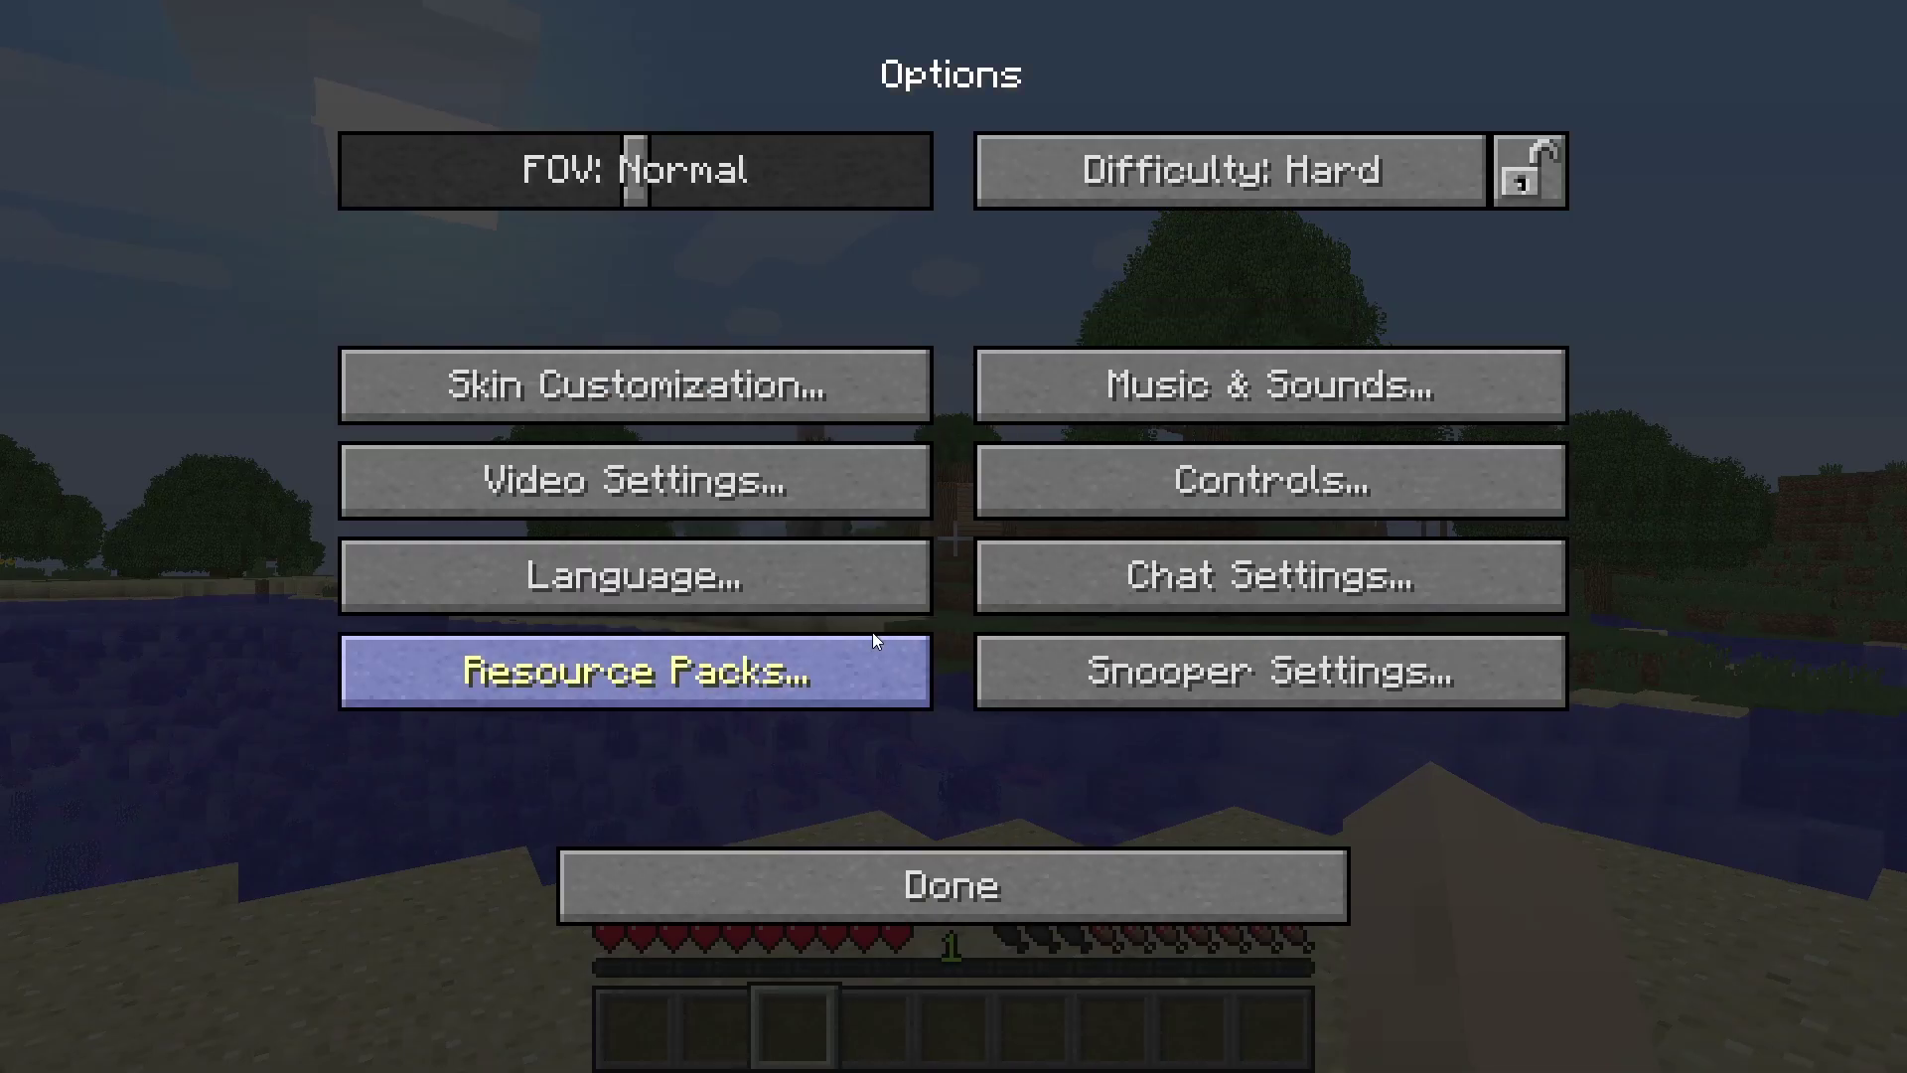
pyautogui.click(707, 480)
pyautogui.click(675, 685)
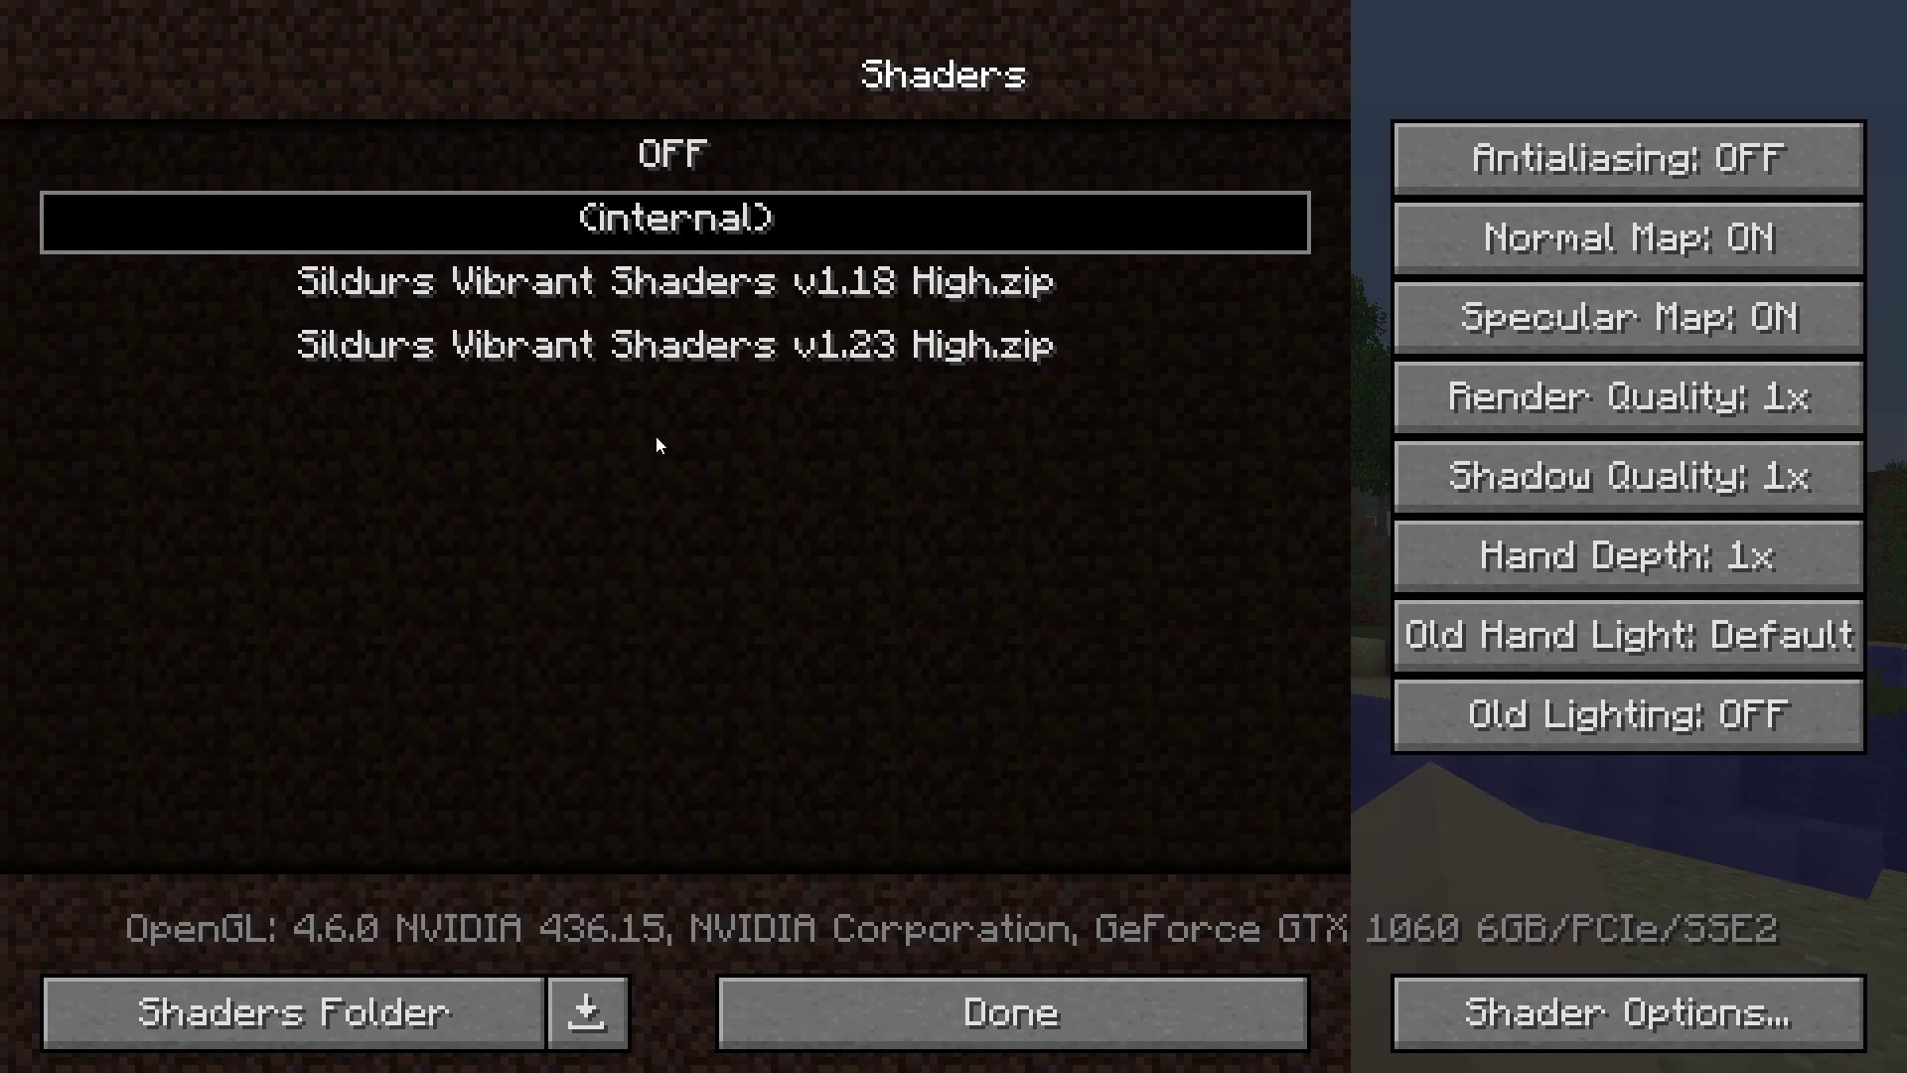
pyautogui.click(665, 288)
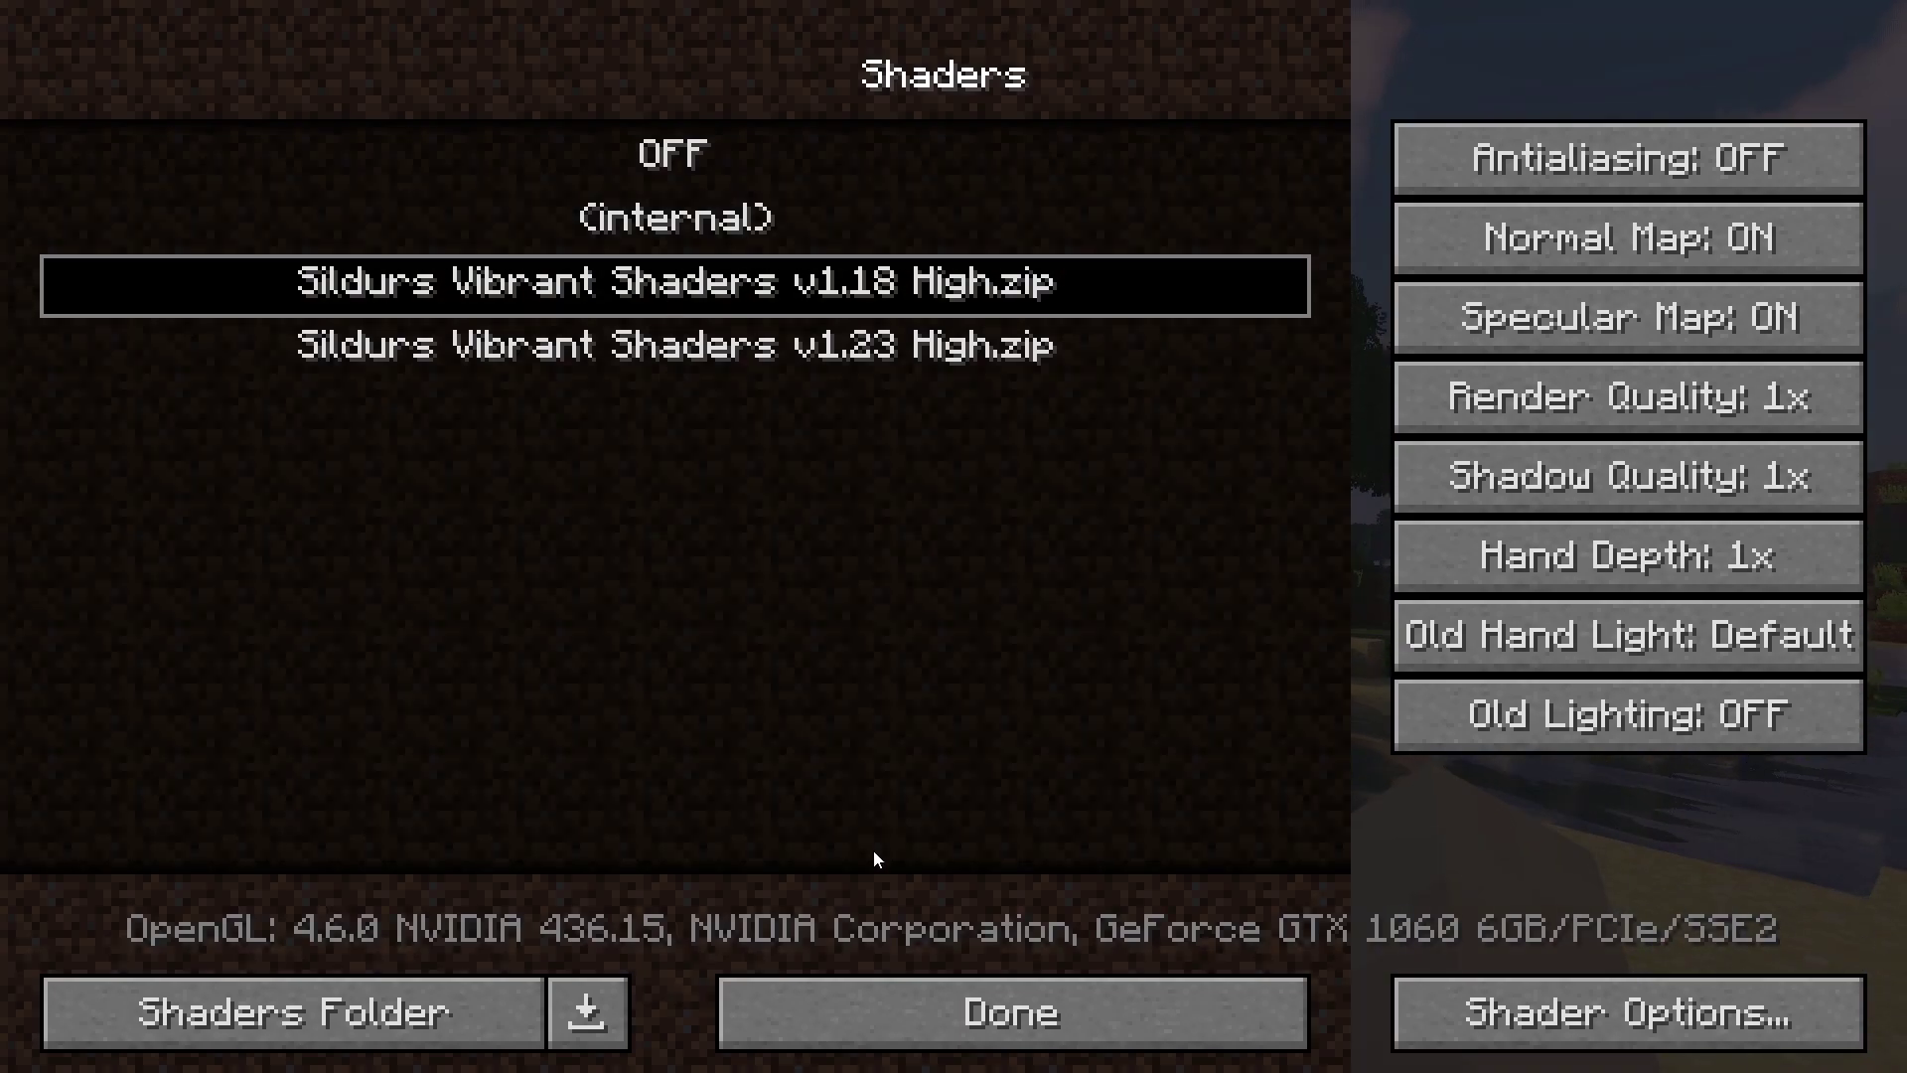
pyautogui.click(950, 1005)
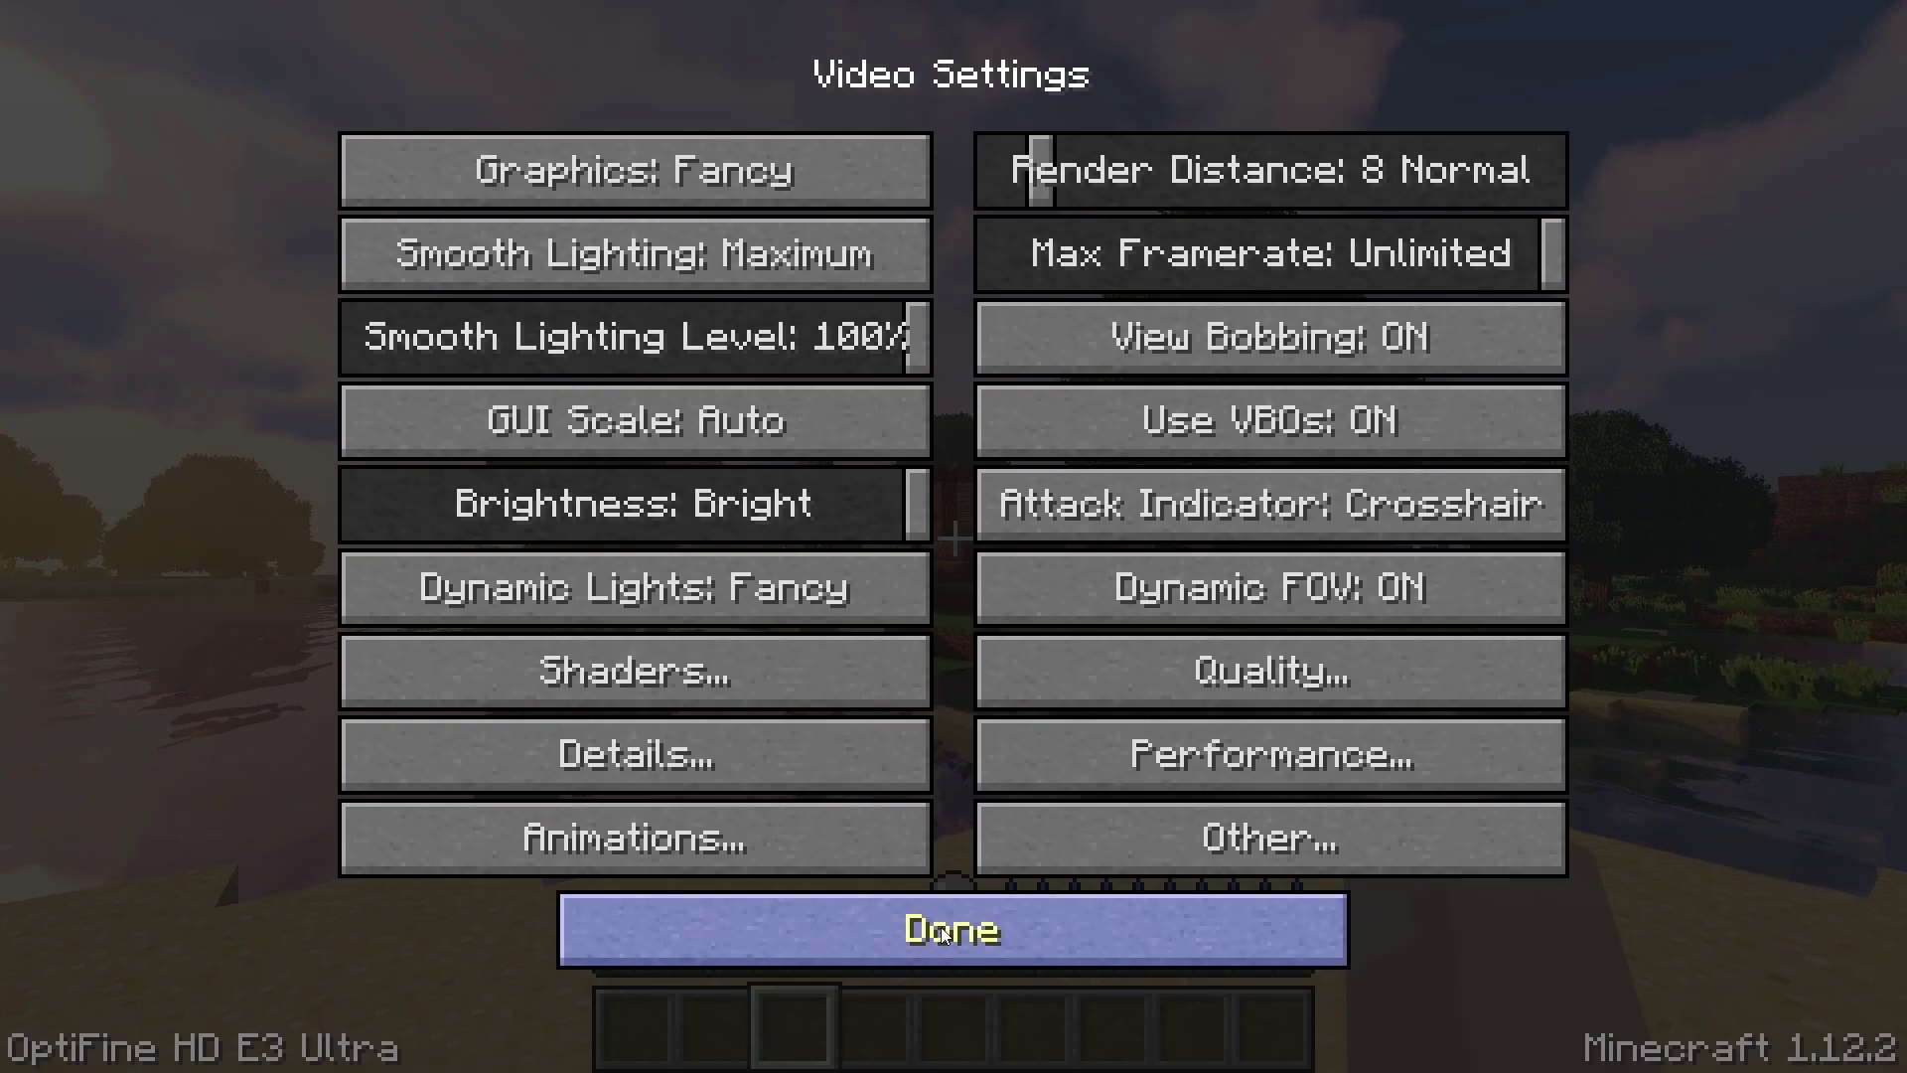
pyautogui.press('Escape')
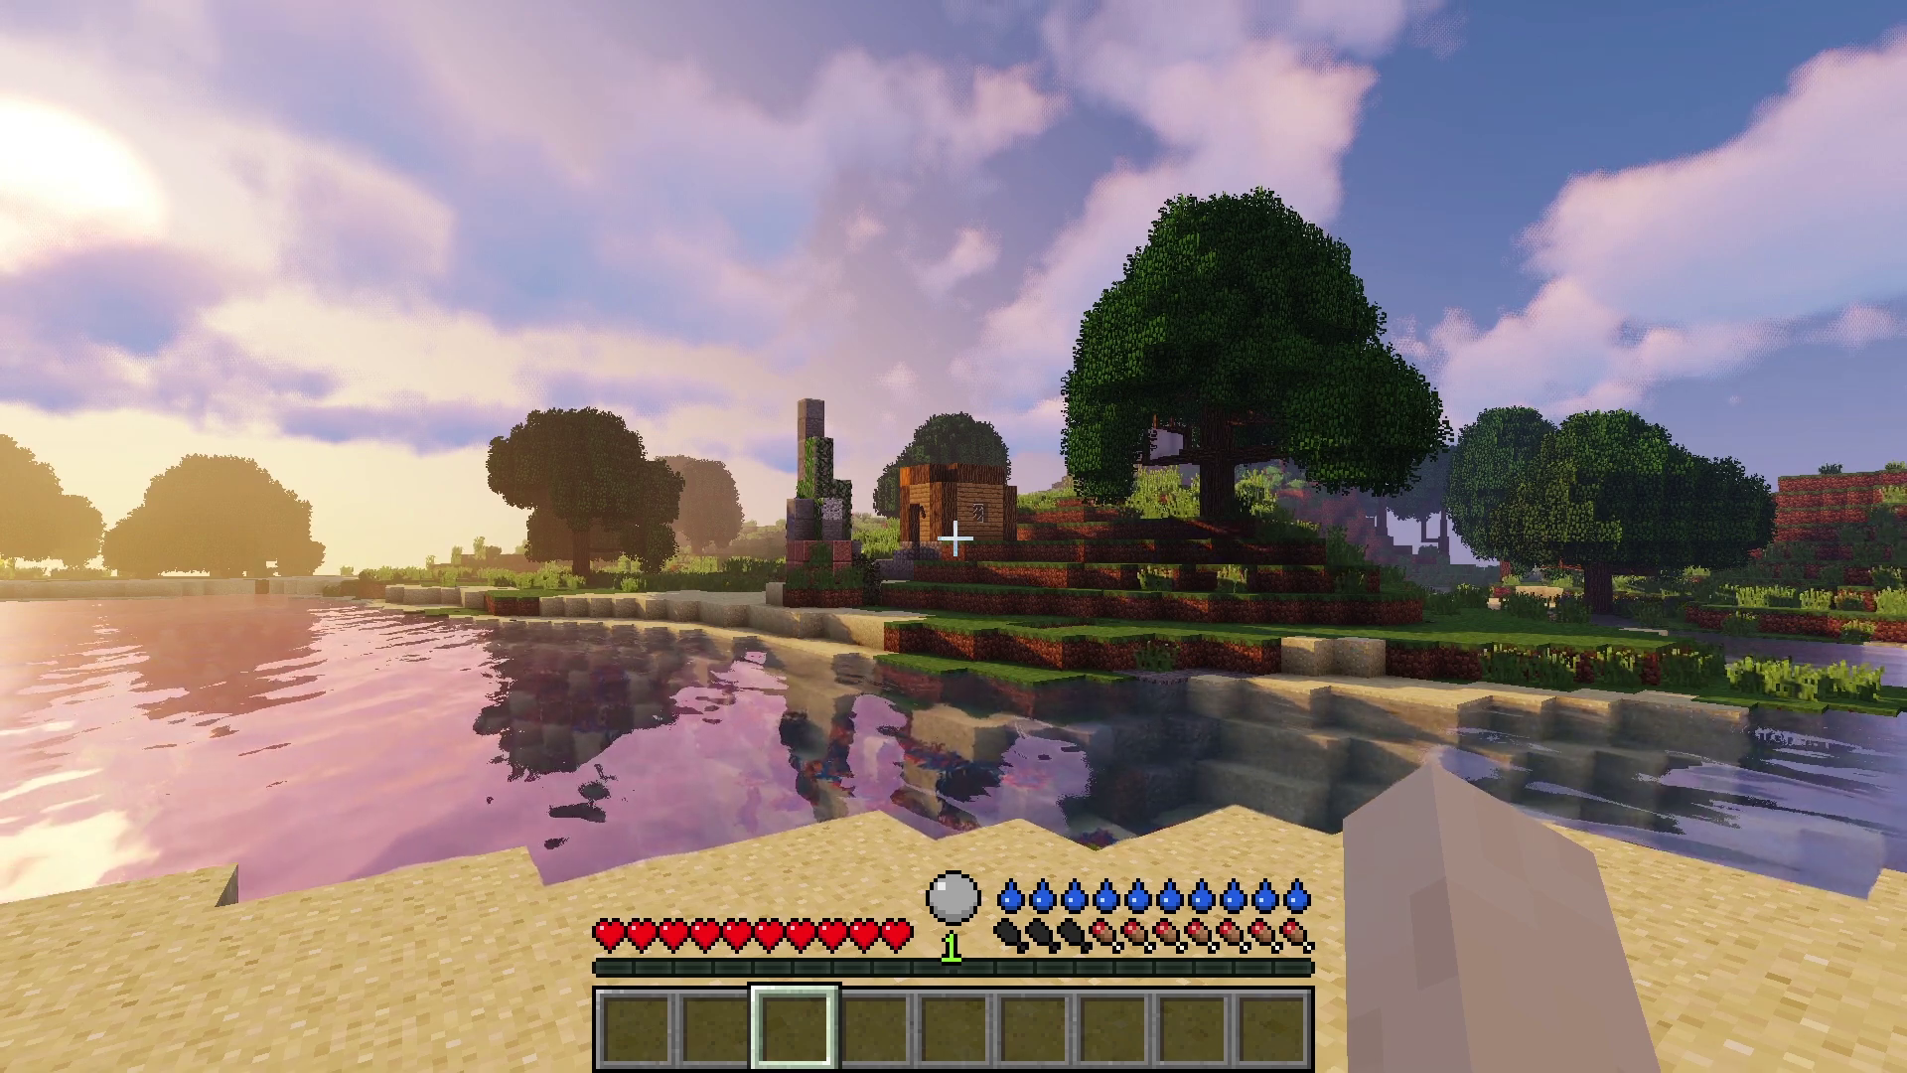
# Switch the camera to the front-facing third-person view of the character.
pyautogui.press('F5')
pyautogui.press('F5')
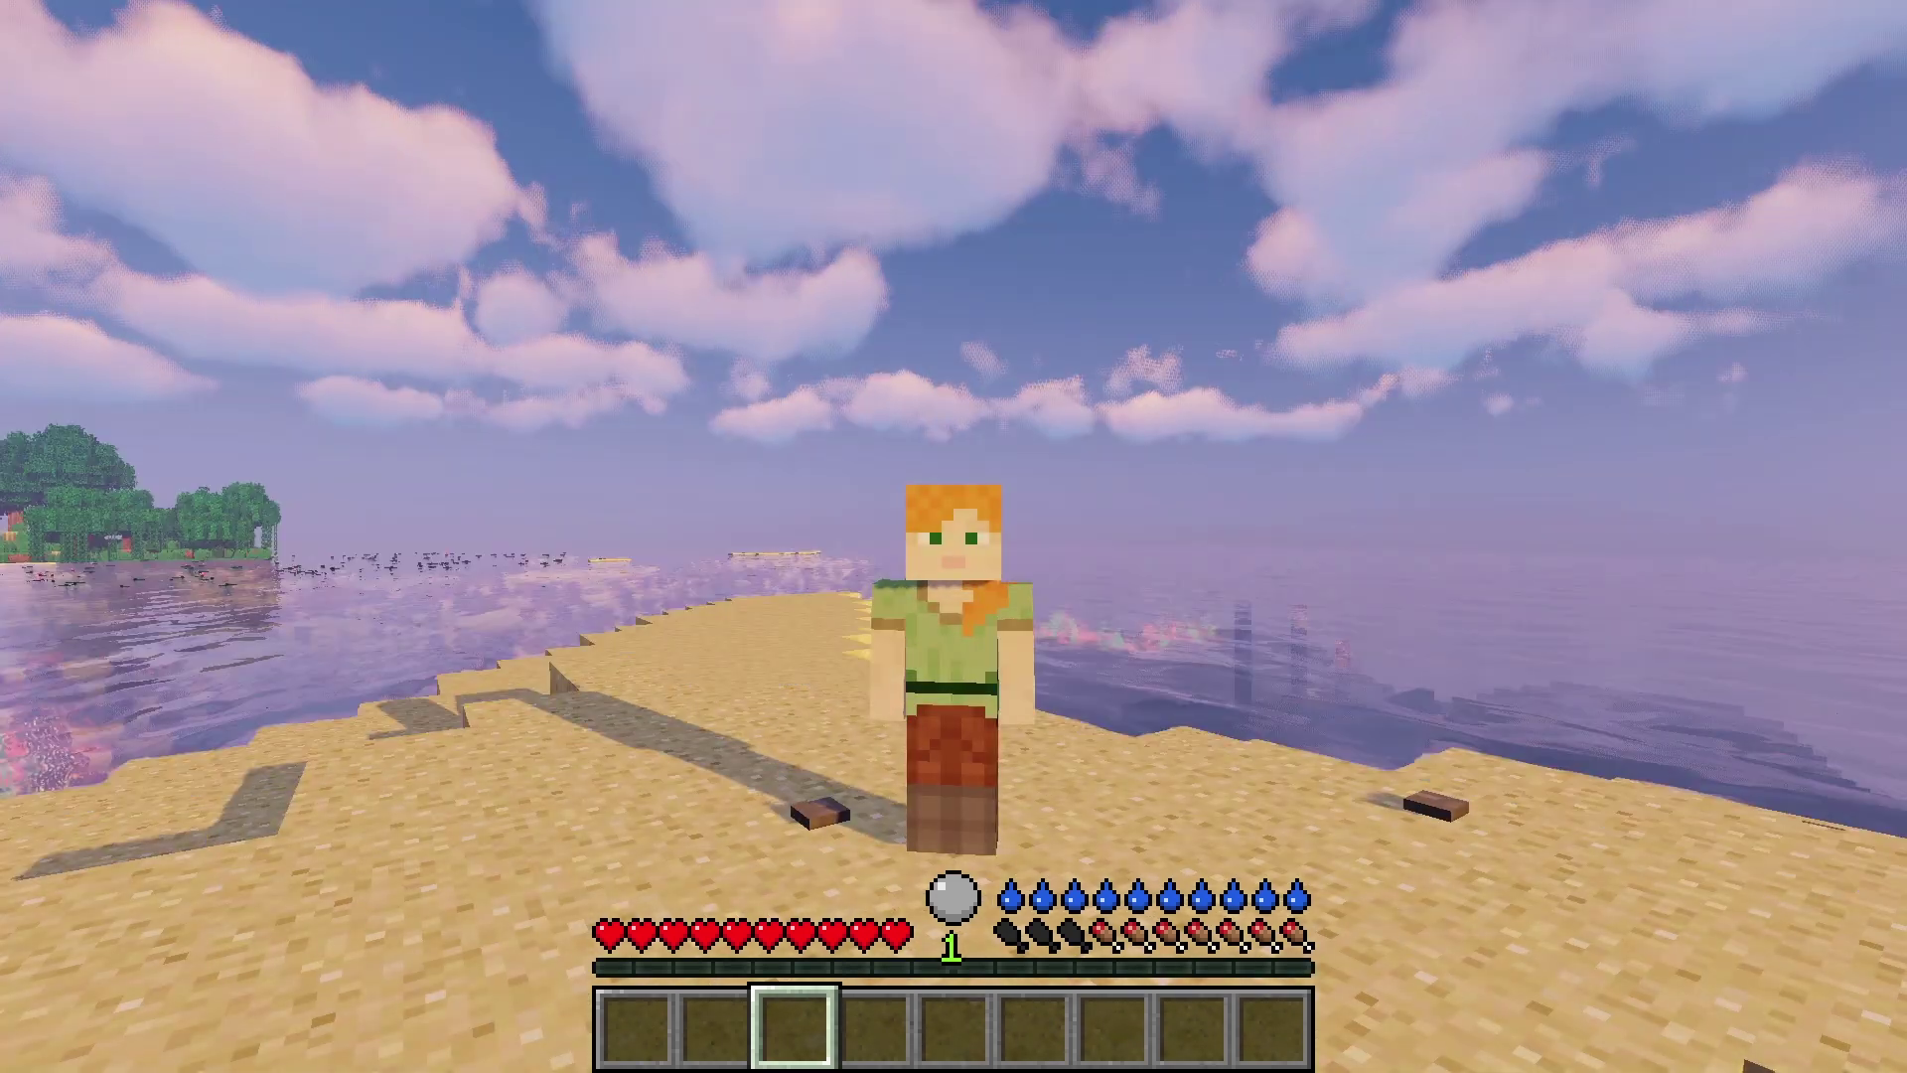